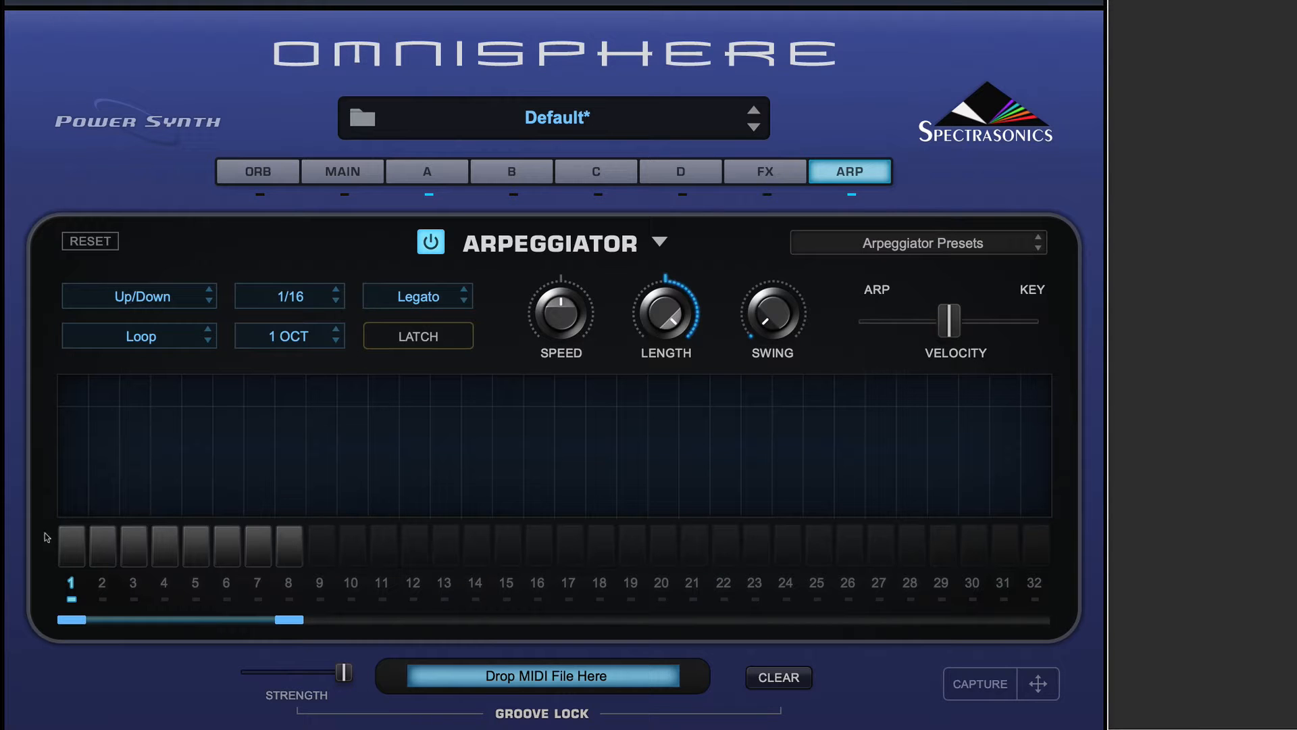
Enable steps 1, 3, 5, 6 and 8 of the eight-step arpeggiator pattern.
click(67, 550)
click(71, 549)
click(74, 554)
click(142, 556)
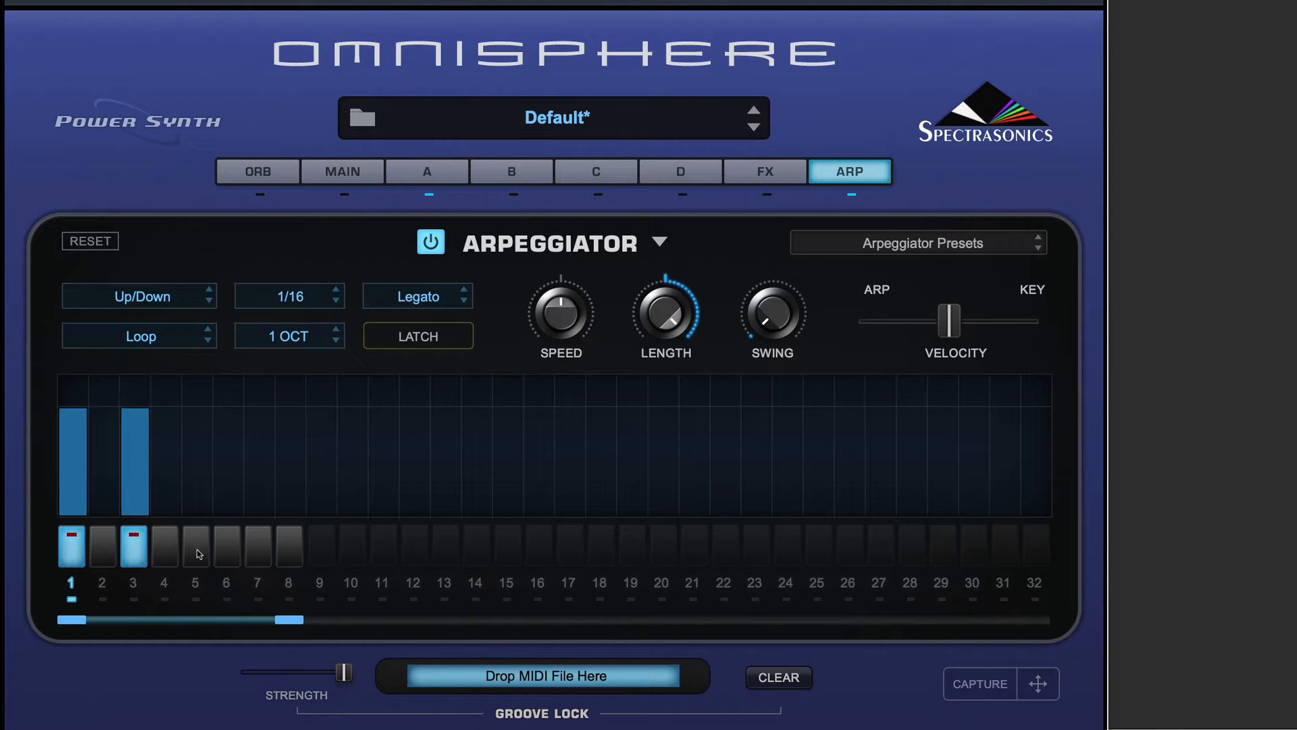
click(198, 554)
click(218, 553)
click(284, 555)
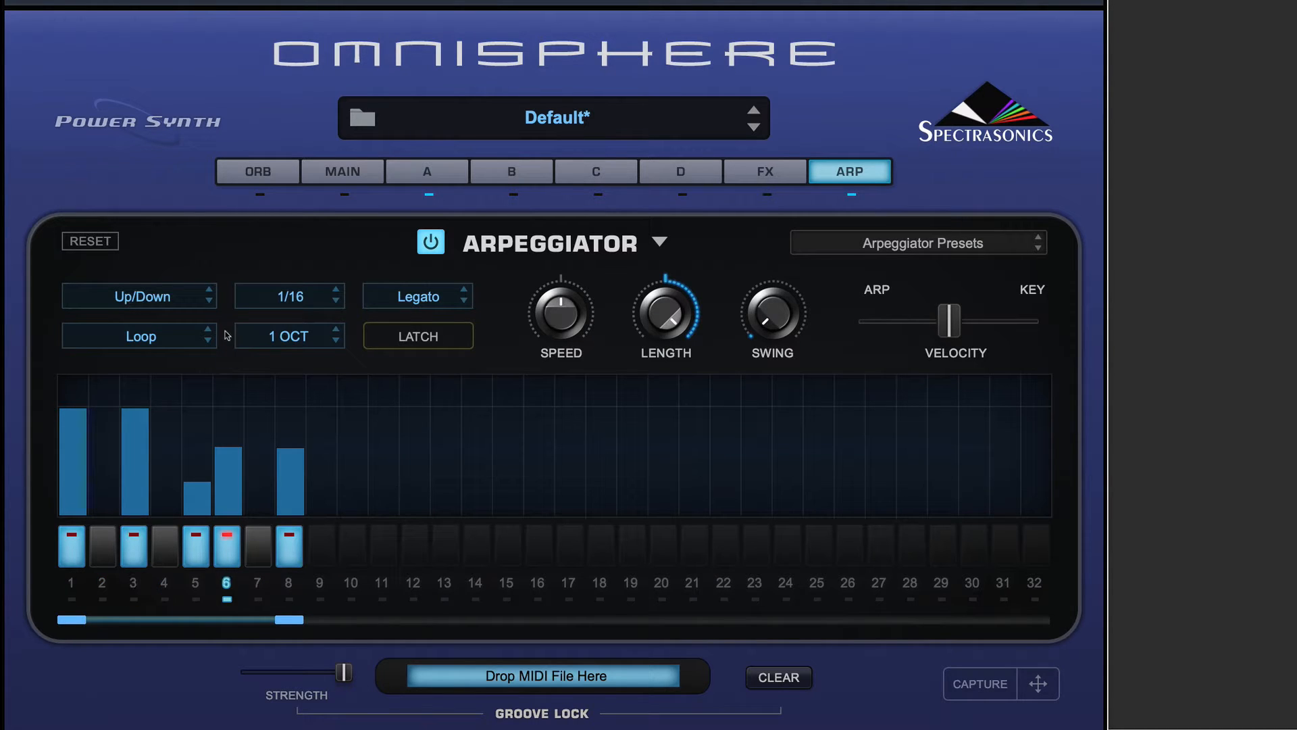
Slightly lower the velocities of steps 1 and 3 and set the velocity balance fully to ARP.
mouse_move(294, 623)
mouse_down()
mouse_move(324, 623)
mouse_move(294, 623)
mouse_up()
drag(73, 452, 76, 405)
mouse_move(137, 441)
mouse_down()
mouse_move(137, 459)
mouse_move(77, 457)
mouse_move(86, 425)
mouse_move(73, 421)
mouse_up()
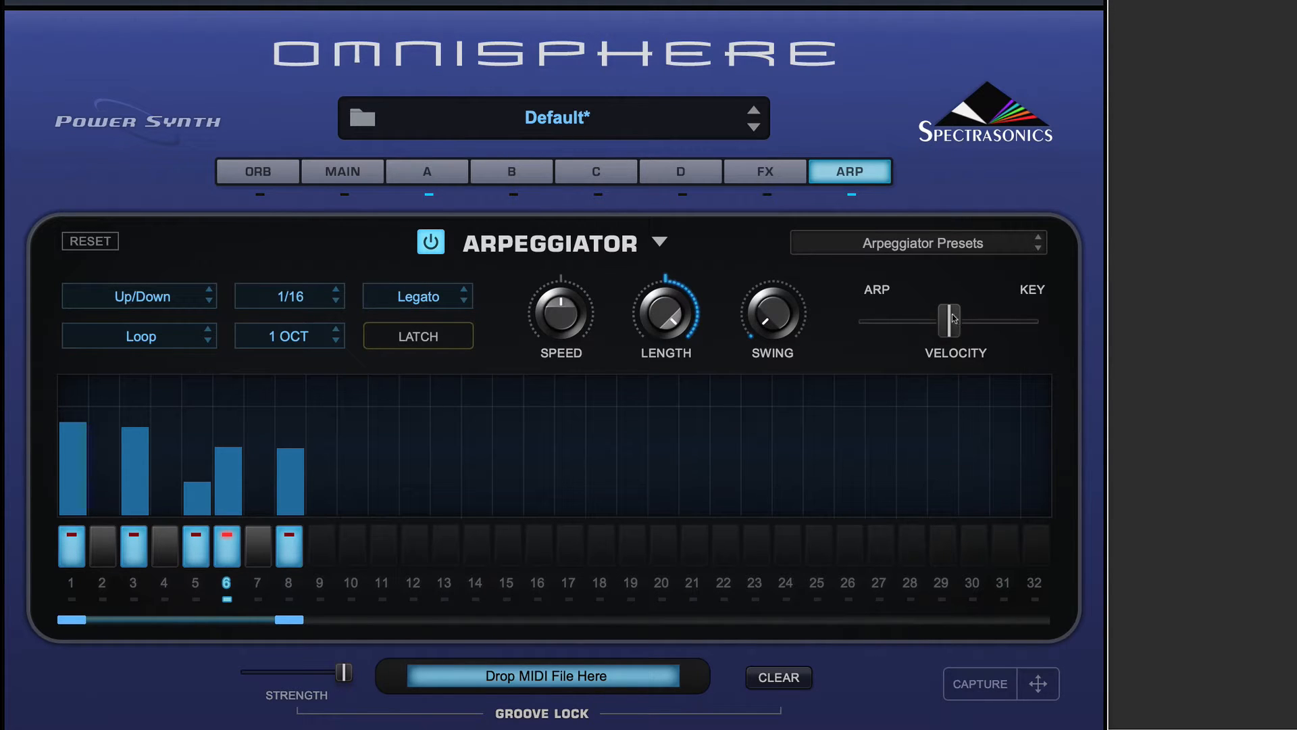
drag(954, 318, 865, 323)
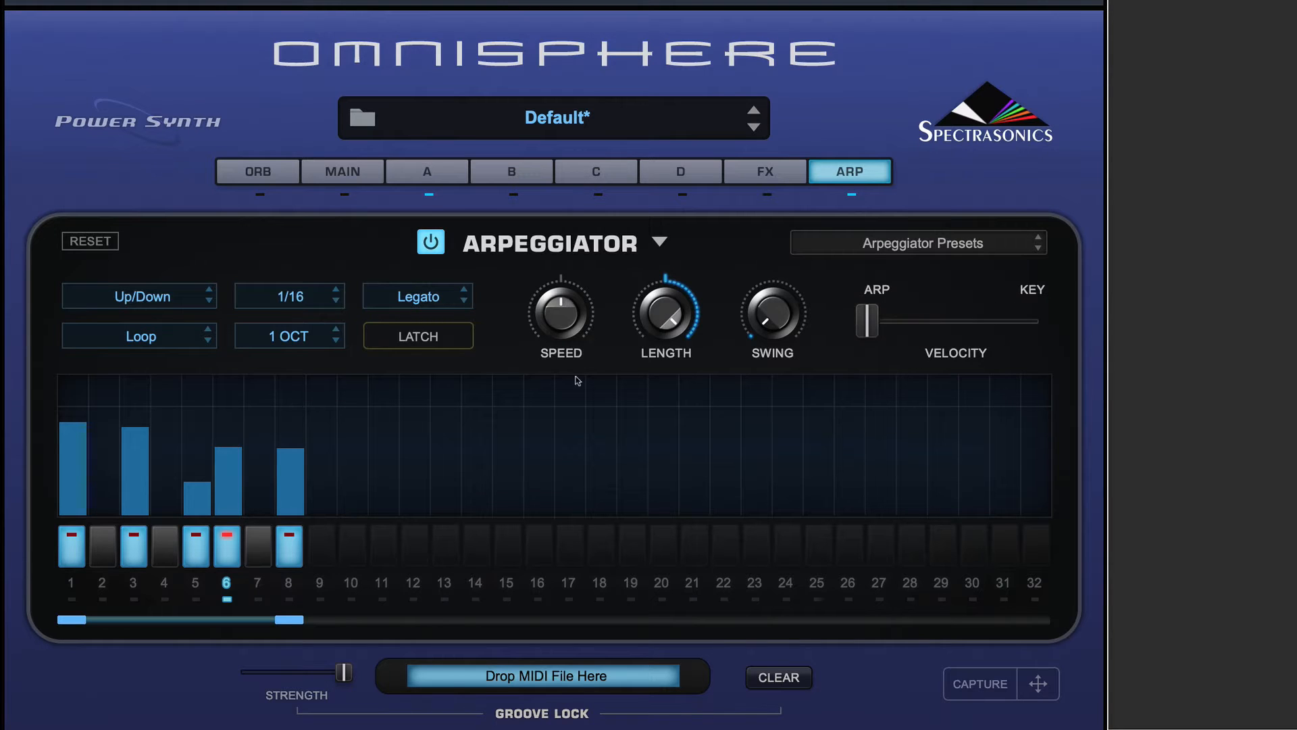
Reshape the step velocities so steps 1, 6 and 8 are high and steps 3 and 5 are low.
mouse_move(71, 495)
mouse_down()
mouse_move(86, 437)
mouse_move(147, 433)
mouse_up()
drag(202, 467, 203, 456)
drag(228, 447, 291, 438)
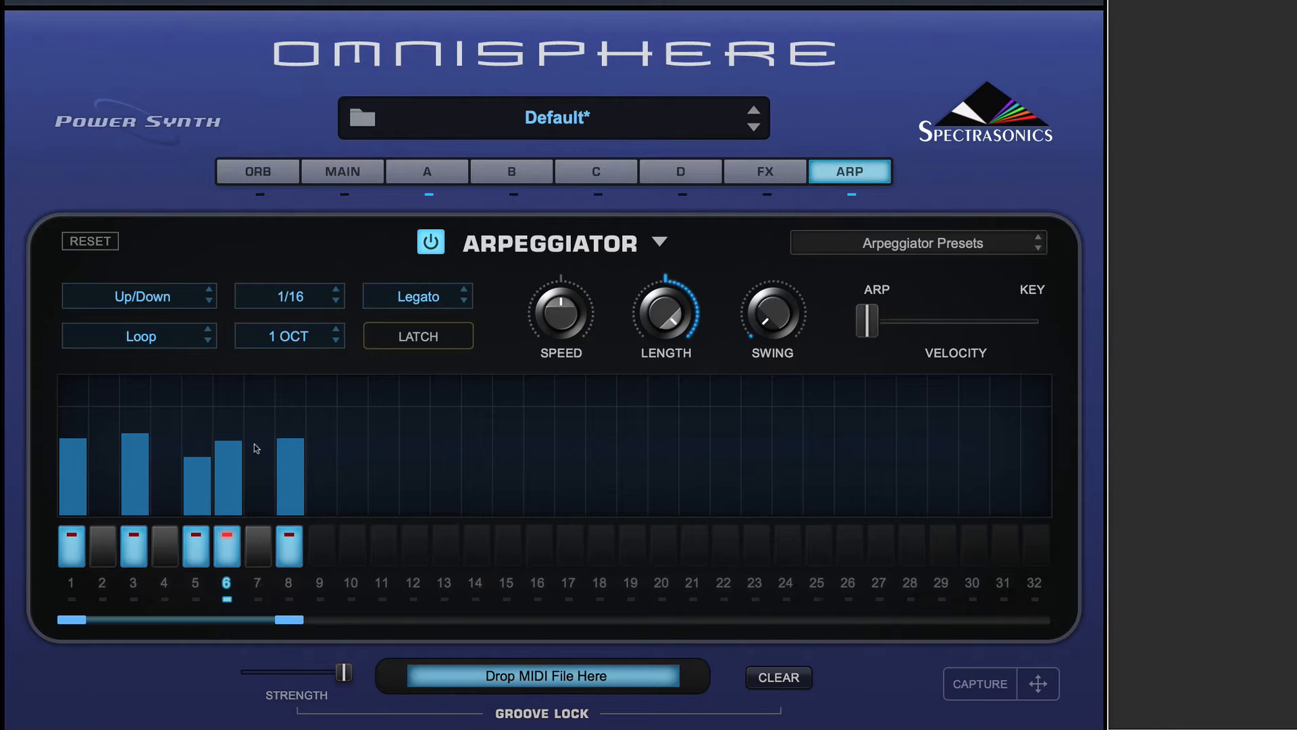
mouse_move(83, 453)
mouse_down()
mouse_move(76, 489)
mouse_move(84, 423)
mouse_move(135, 478)
mouse_move(197, 479)
mouse_move(230, 427)
mouse_up()
mouse_move(296, 449)
mouse_down()
mouse_move(292, 417)
mouse_move(224, 413)
mouse_up()
drag(85, 426, 78, 408)
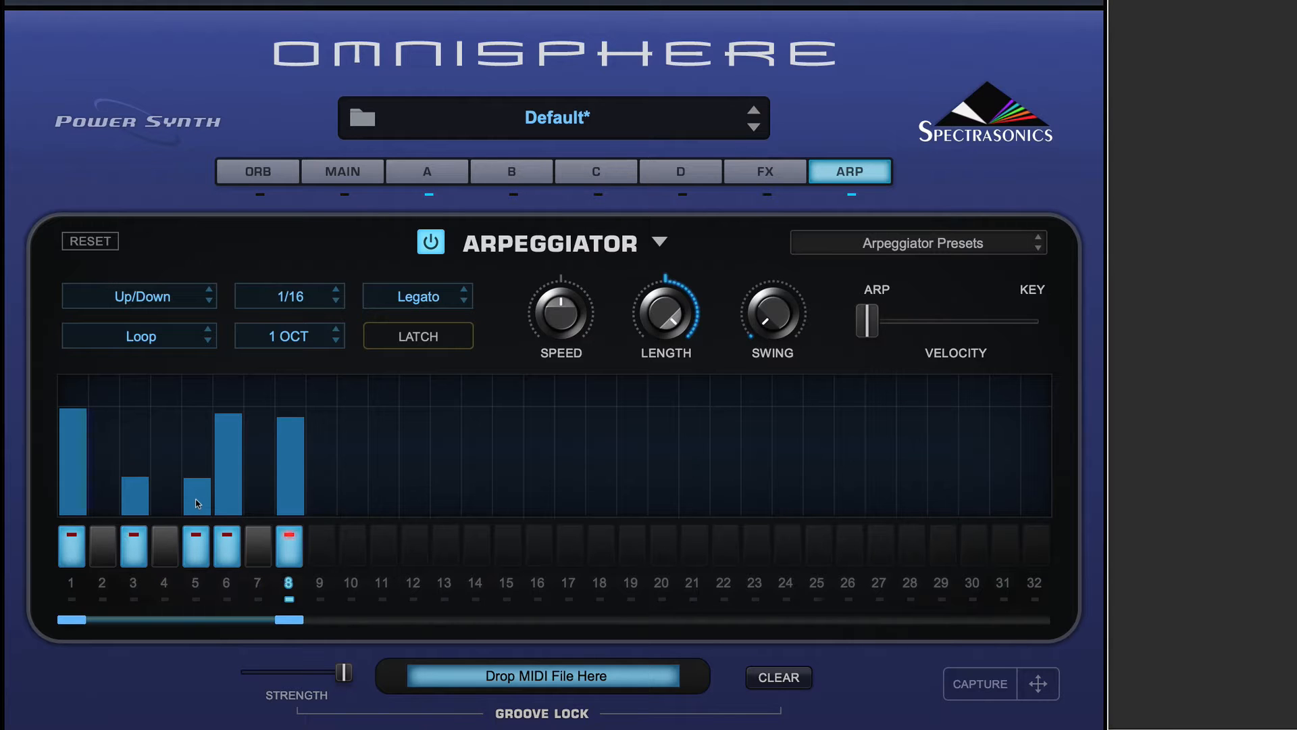
Adjust the velocity sensitivity of layer A's amp envelope and return to the arpeggiator.
click(451, 174)
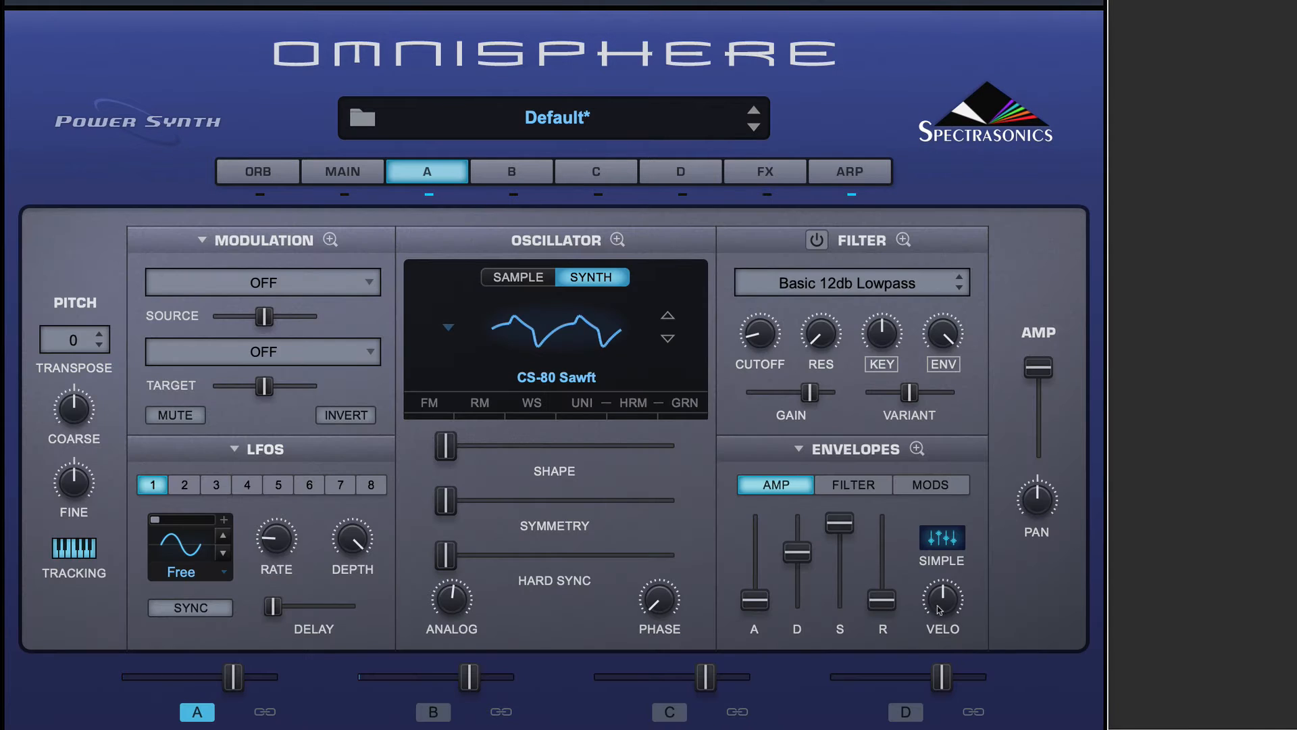
mouse_move(939, 610)
mouse_down()
mouse_move(951, 607)
mouse_move(945, 564)
mouse_move(950, 648)
mouse_move(949, 597)
mouse_up()
click(850, 174)
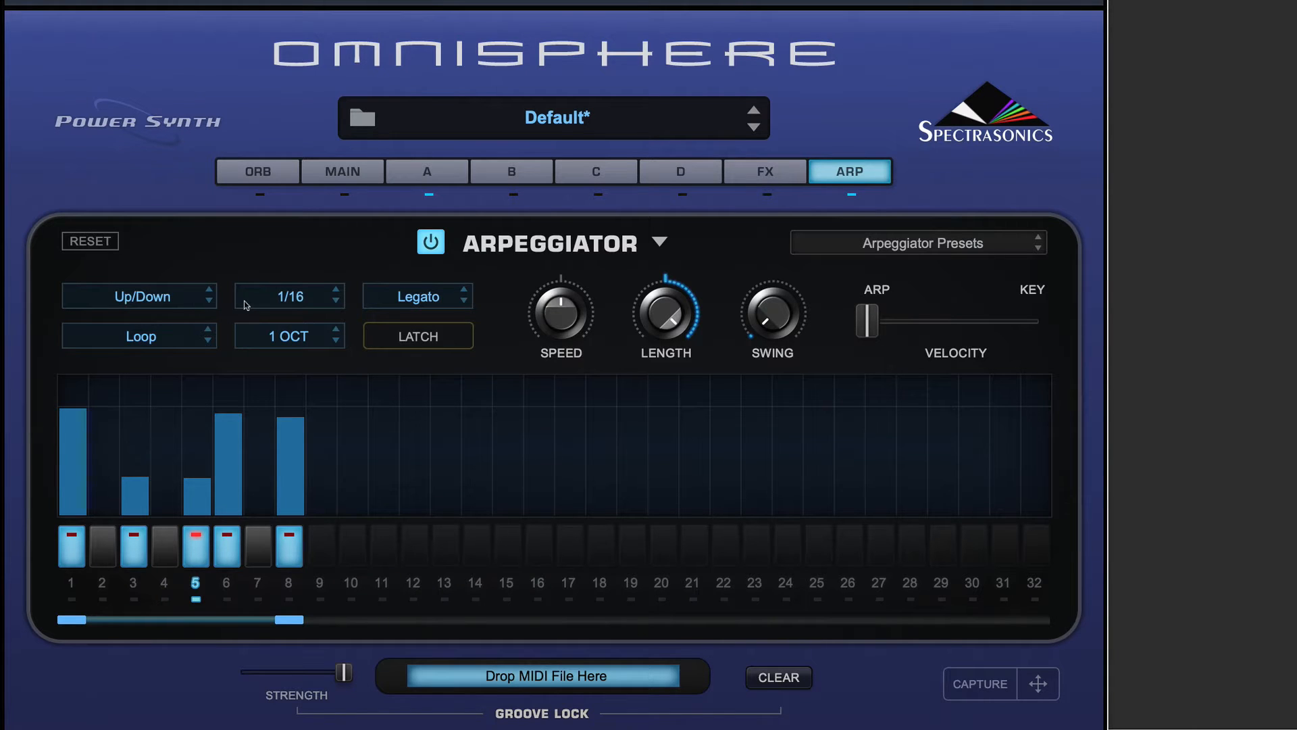
Try the arpeggiator at a 1/8 note division and return it to 1/16.
click(315, 302)
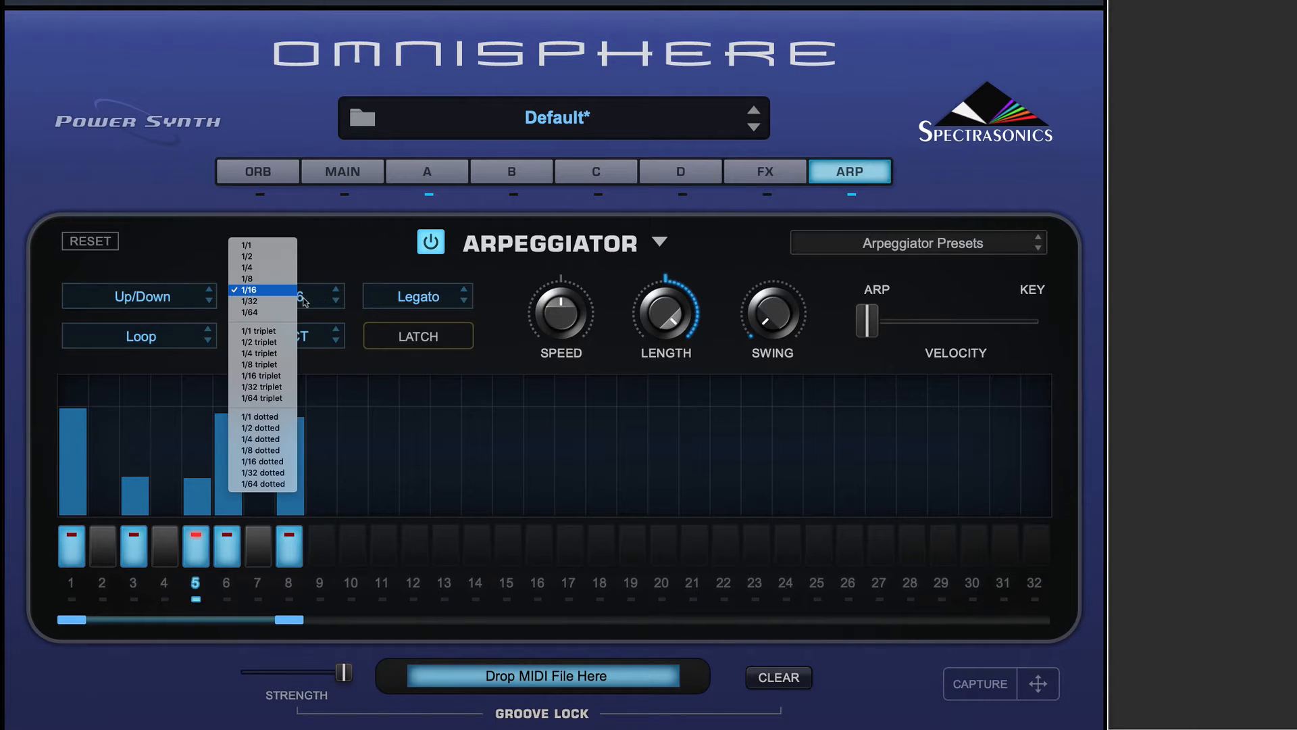
click(277, 278)
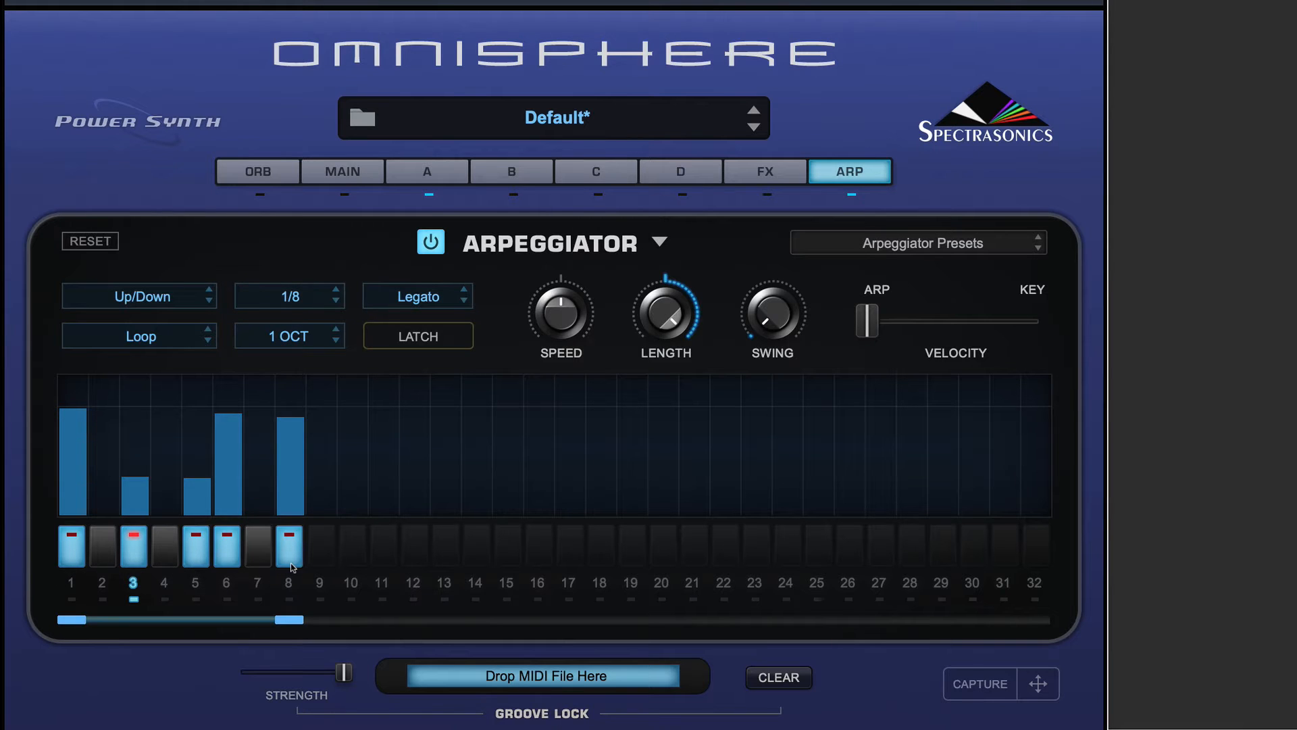
click(311, 294)
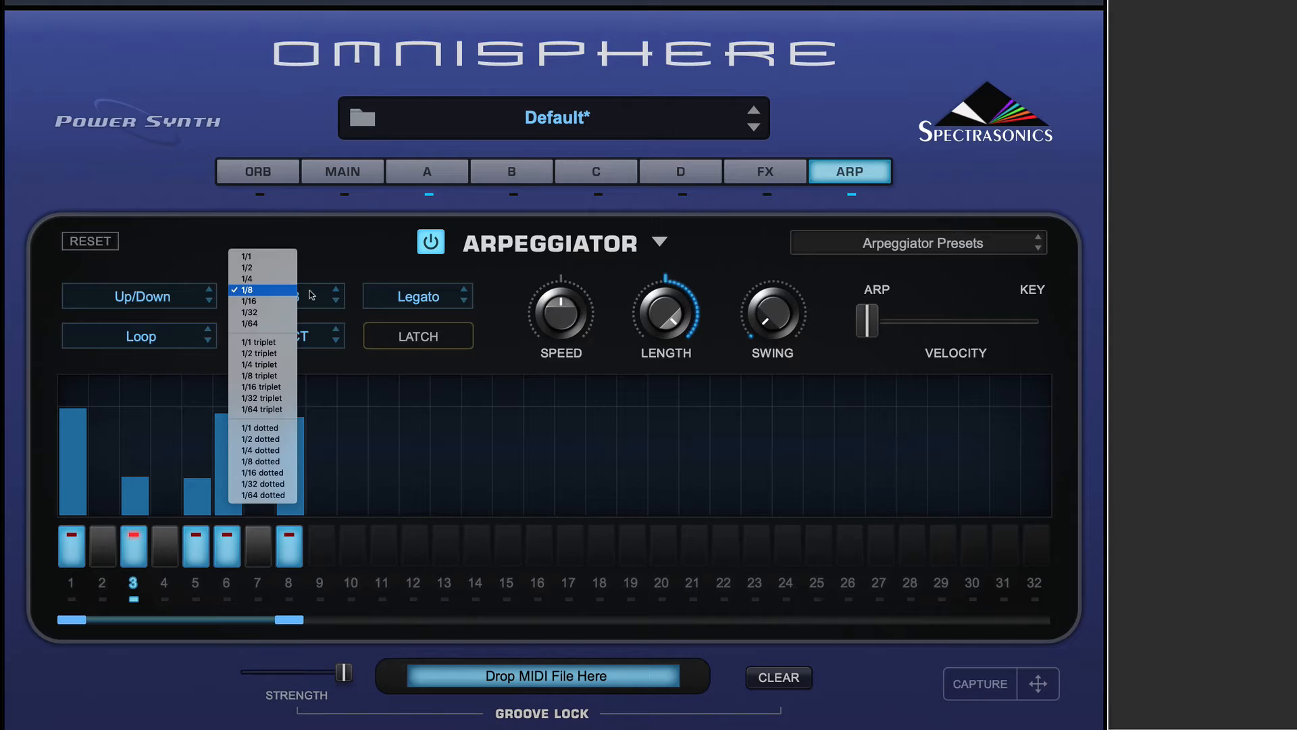
click(285, 291)
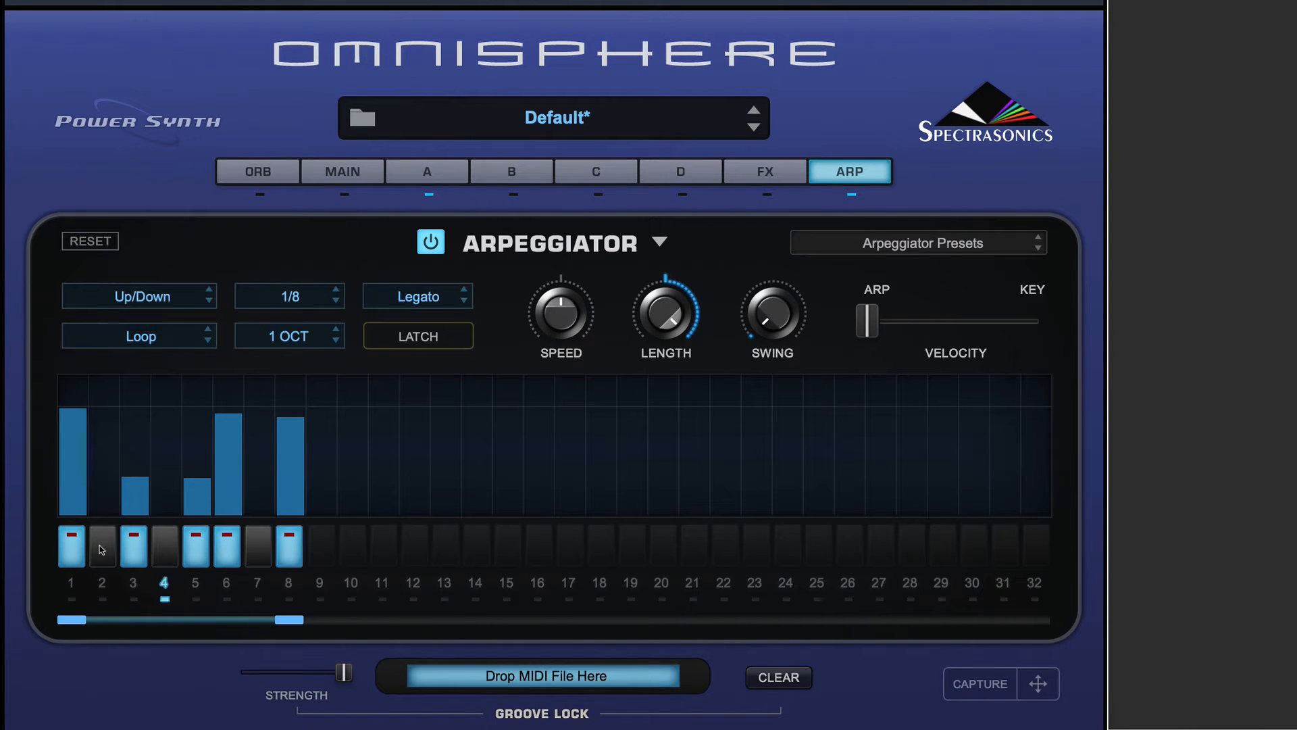
click(326, 304)
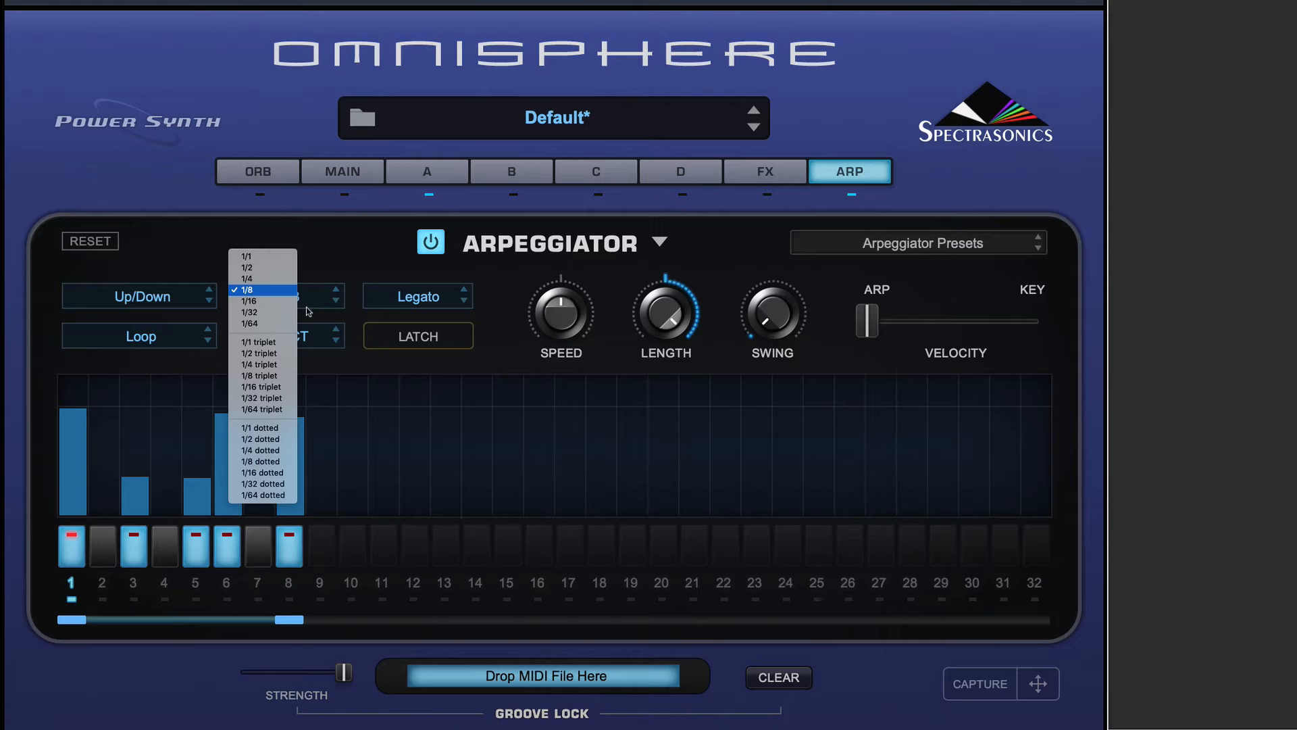
click(288, 304)
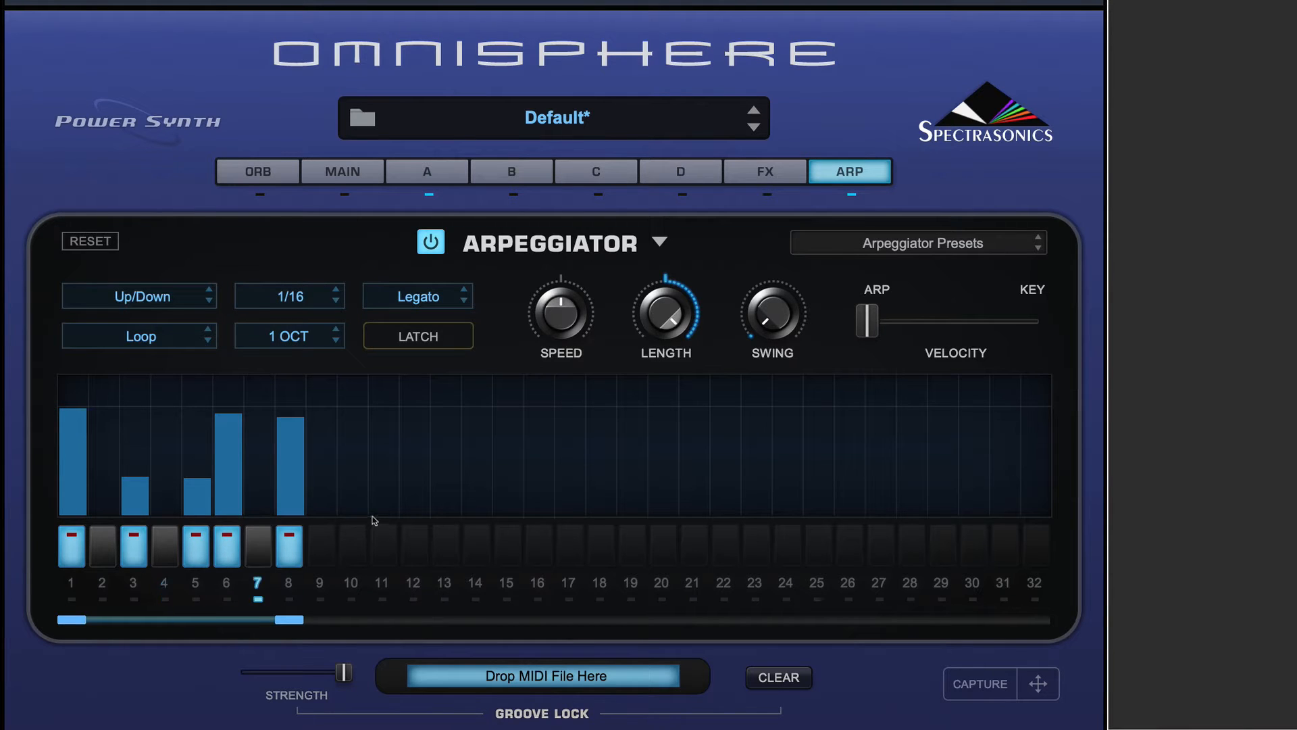
Try the faster 1/32 note division and set the arpeggiator back to 1/16.
click(262, 301)
click(278, 307)
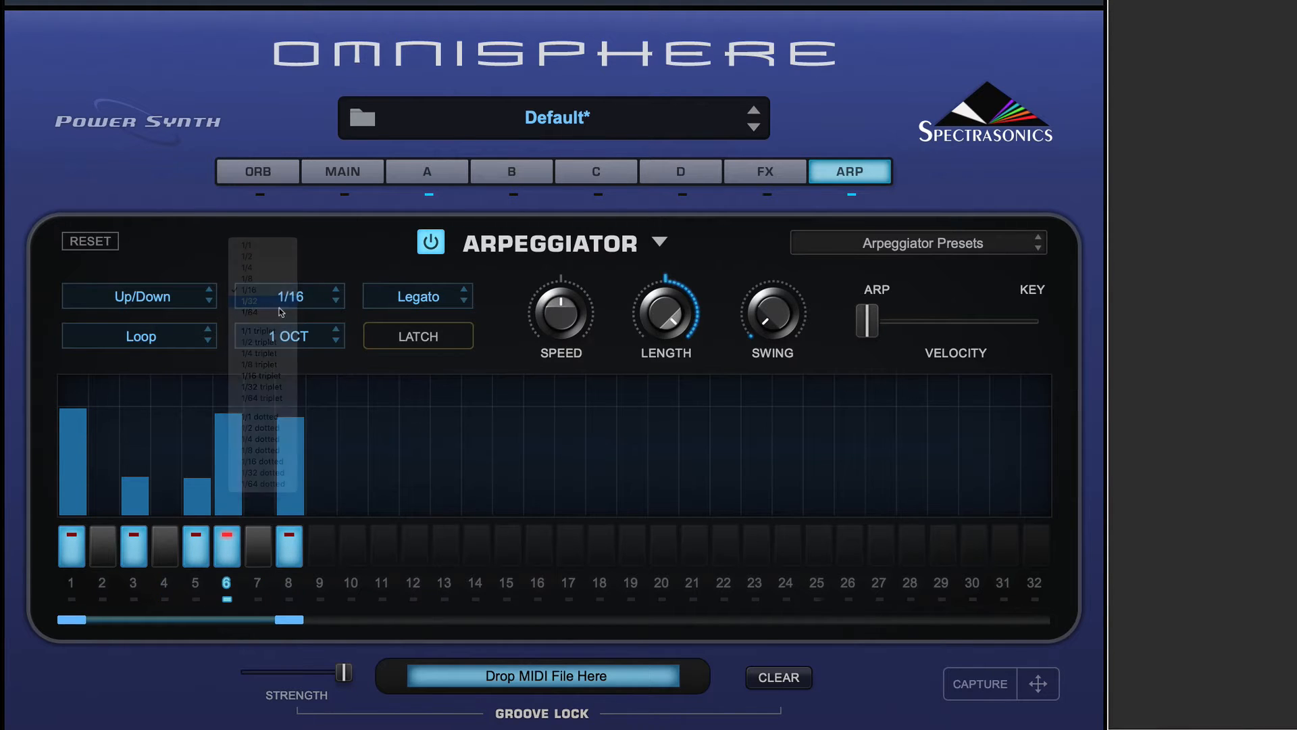
click(308, 299)
click(269, 284)
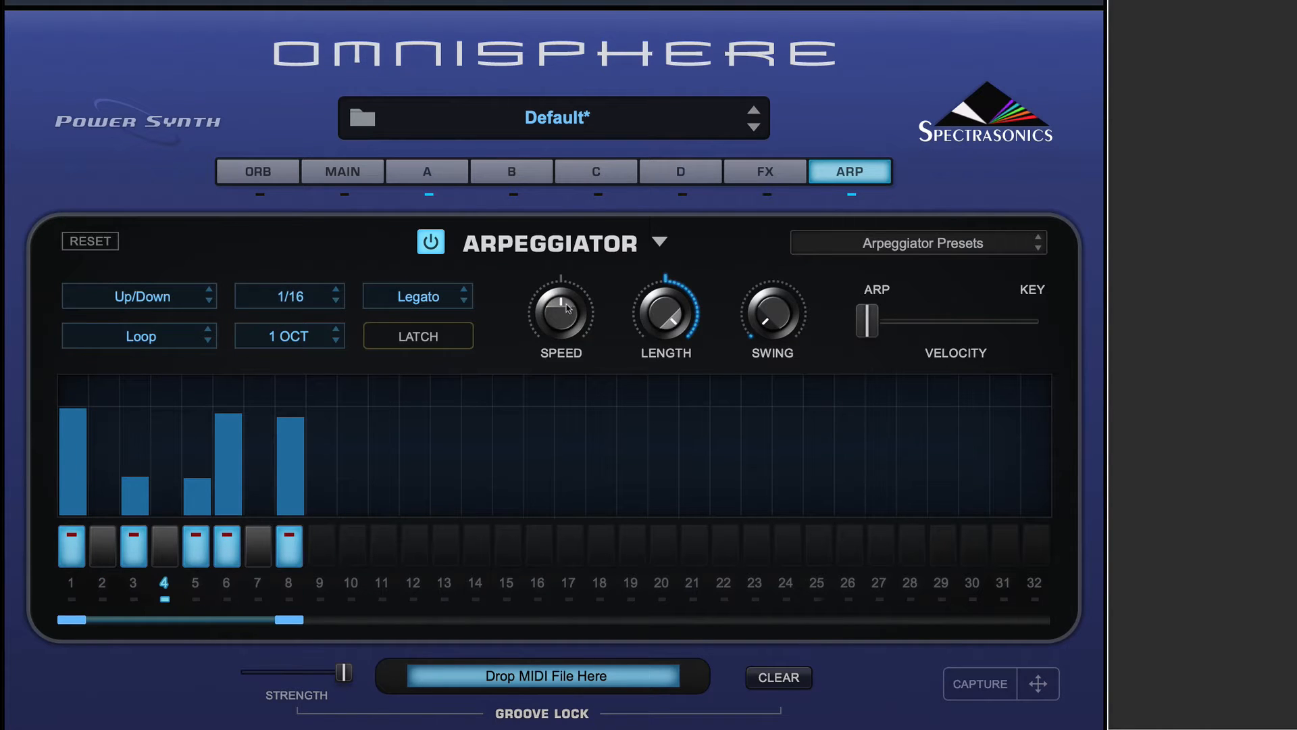
click(287, 295)
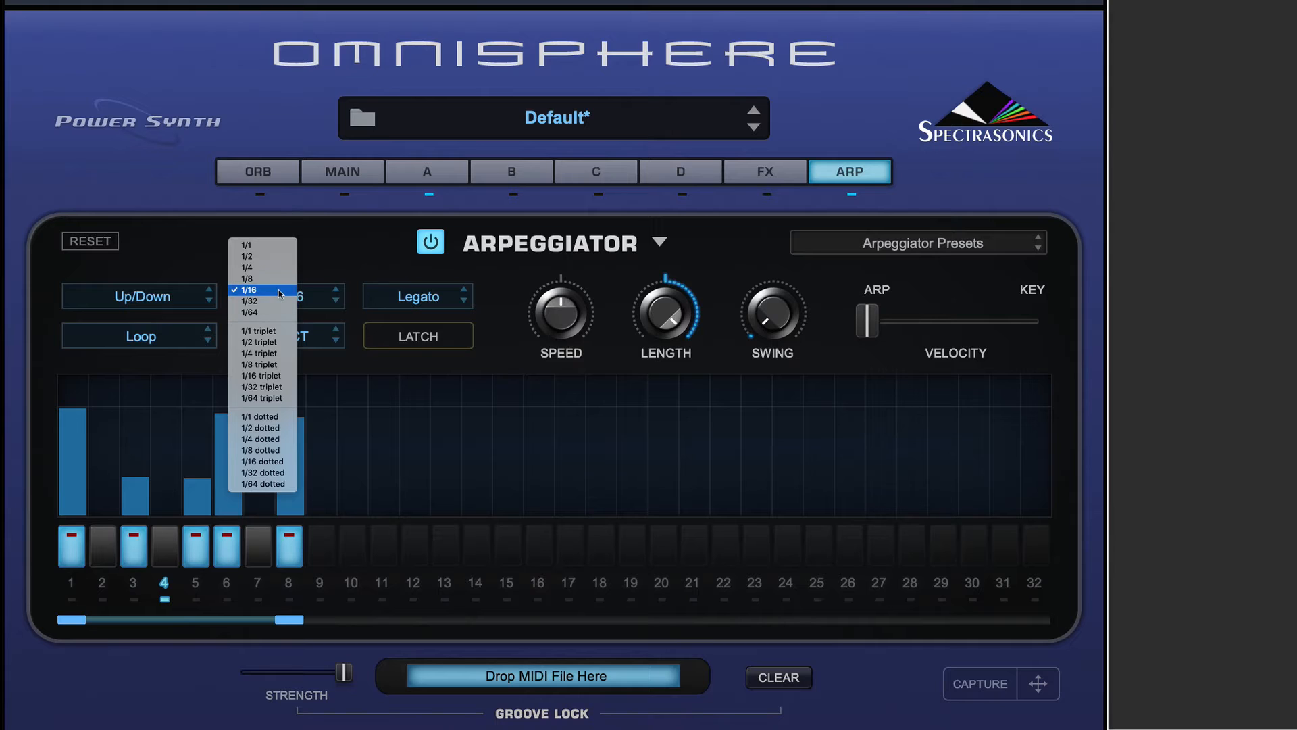
click(279, 291)
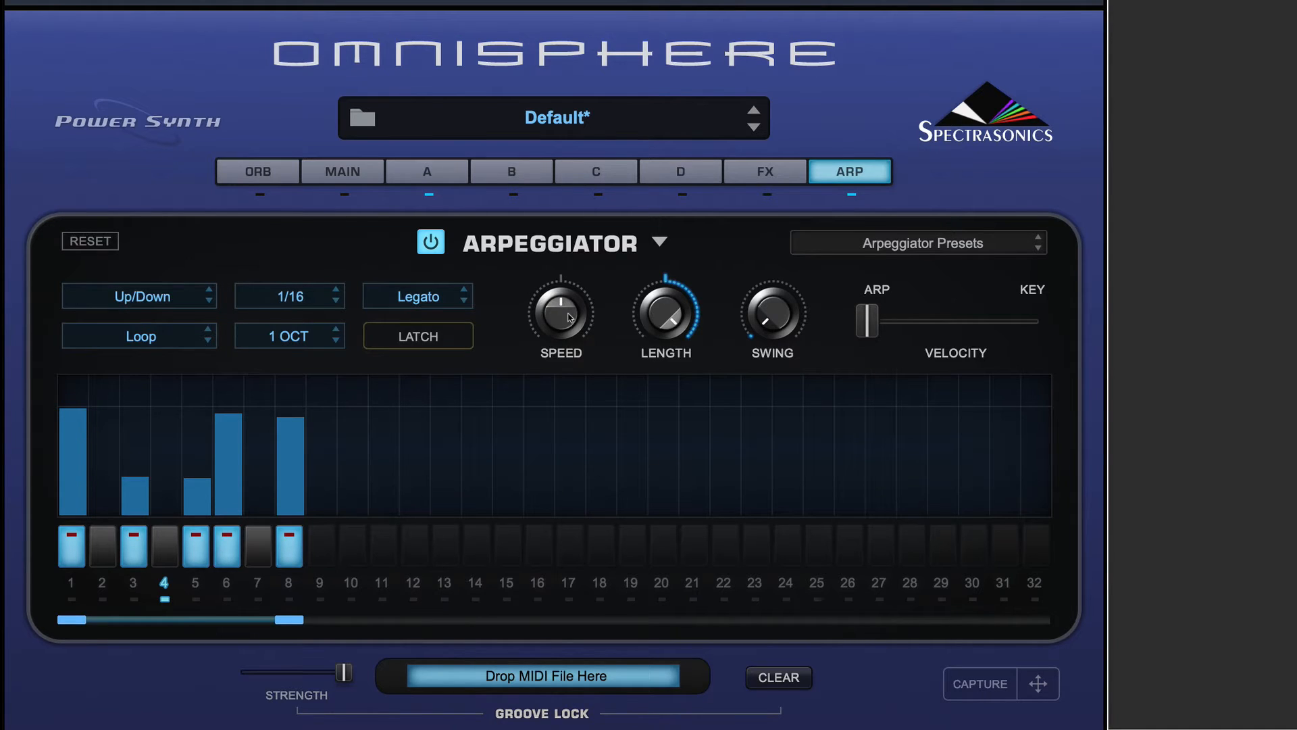
Browse the arpeggiator's note-order patterns and switch it to Chord.
click(149, 300)
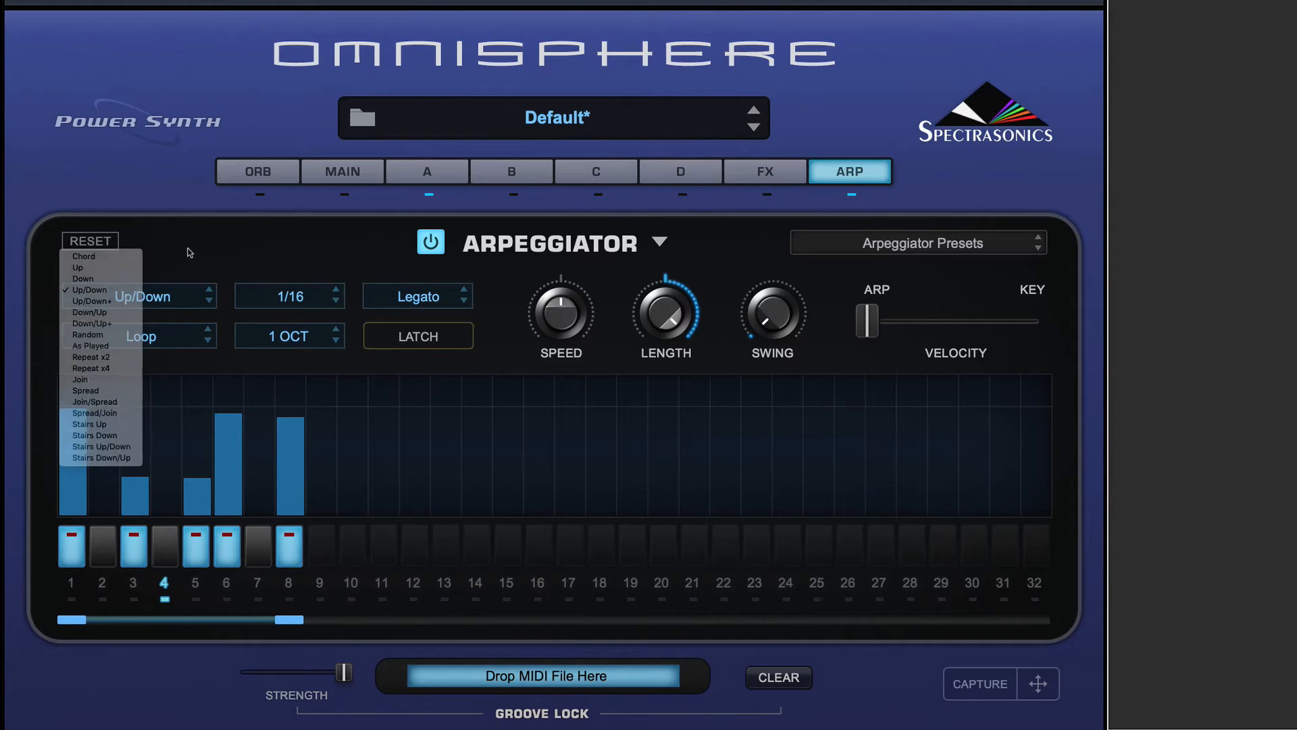
click(208, 266)
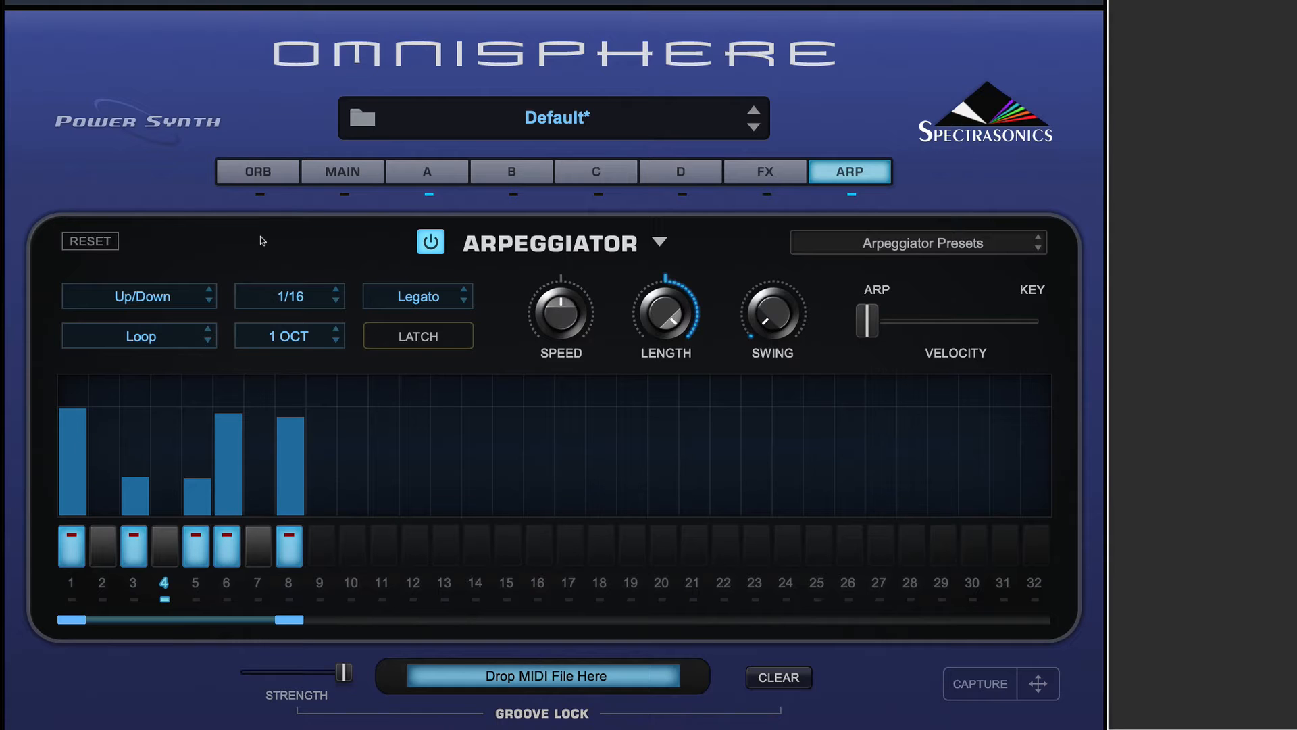
click(144, 297)
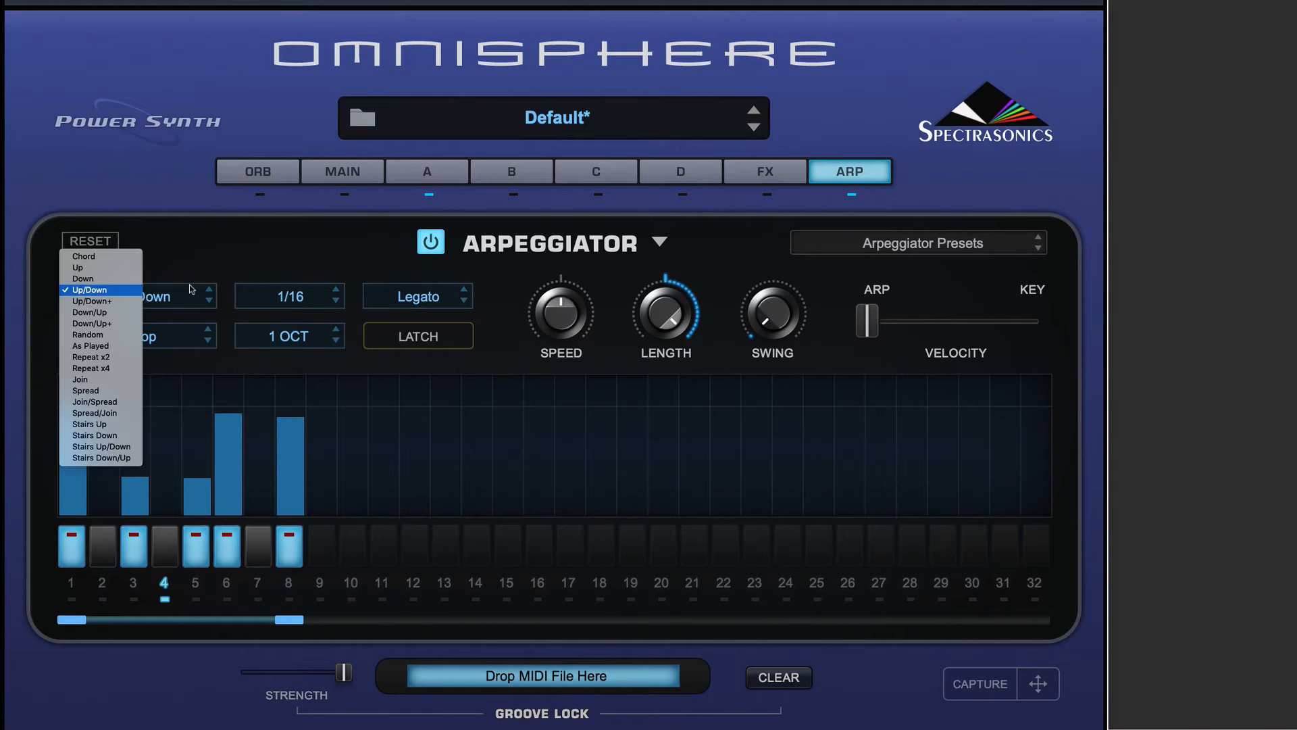
click(221, 244)
click(151, 299)
click(131, 257)
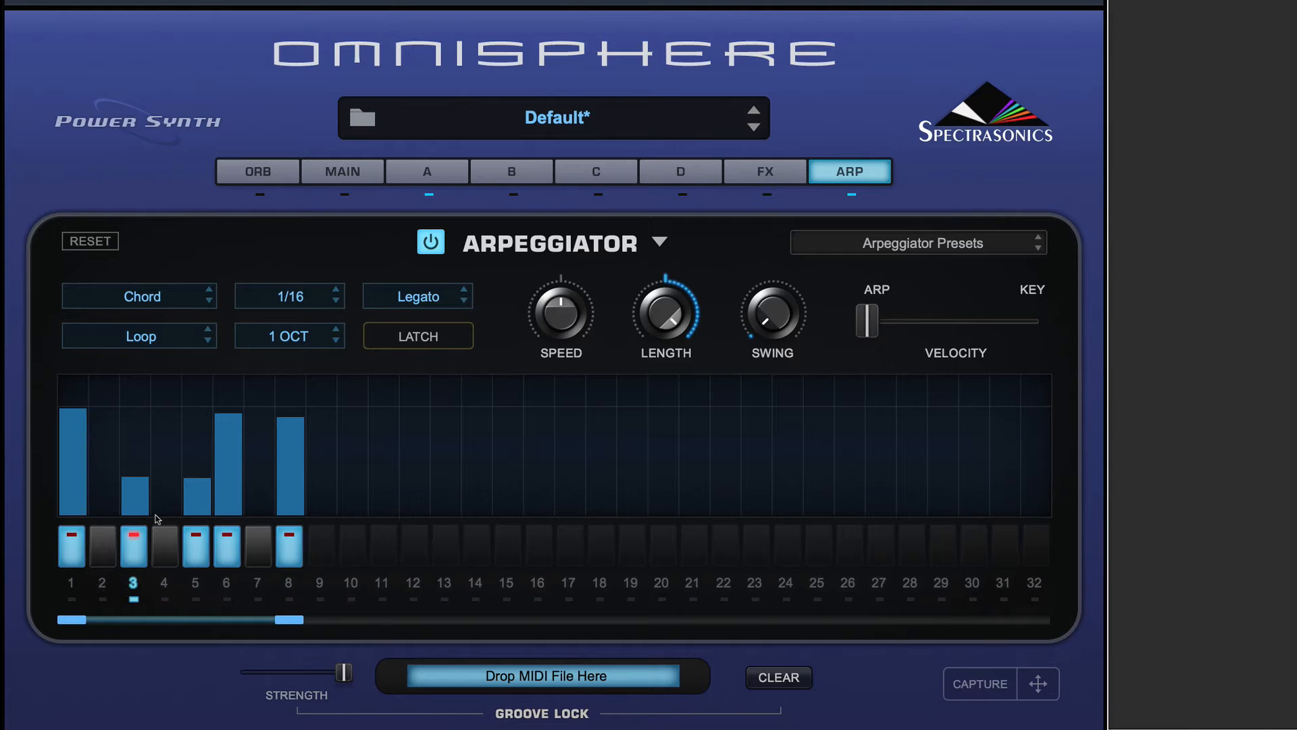
Try the Up pattern and switch the arpeggiator's note order to Down.
click(164, 299)
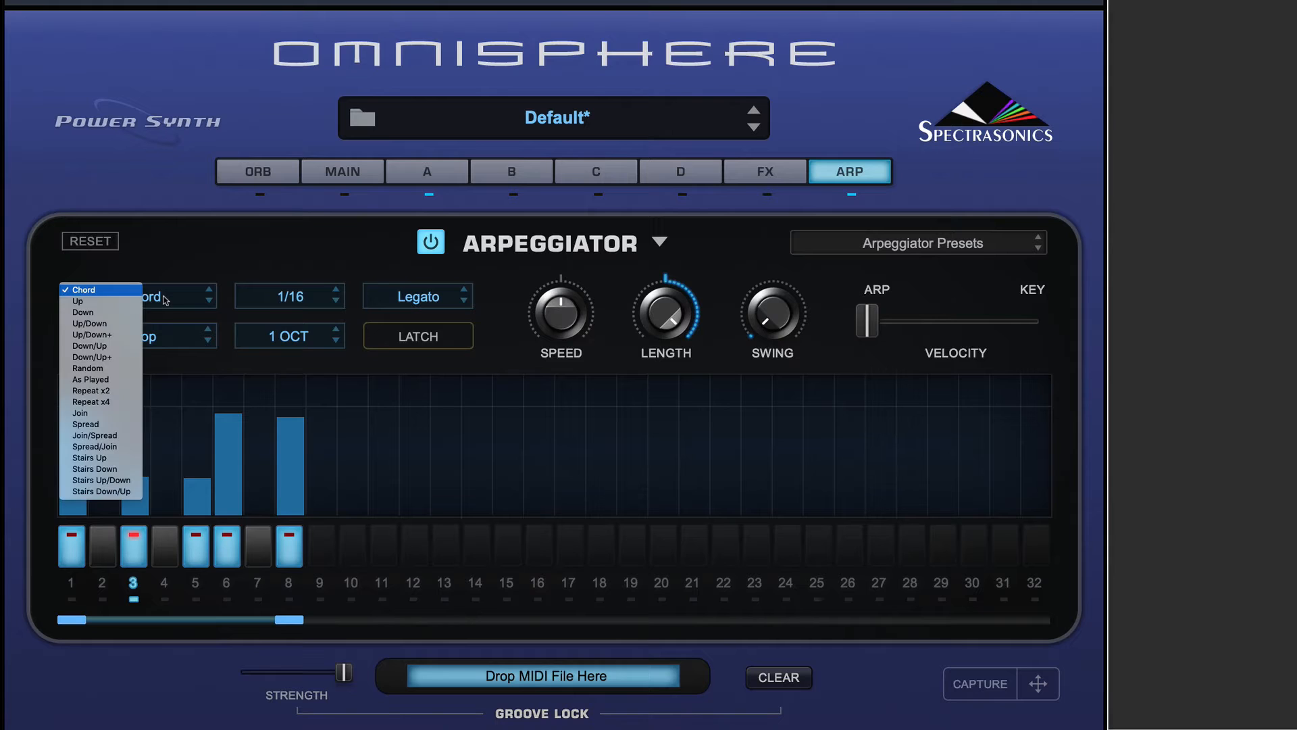
click(103, 301)
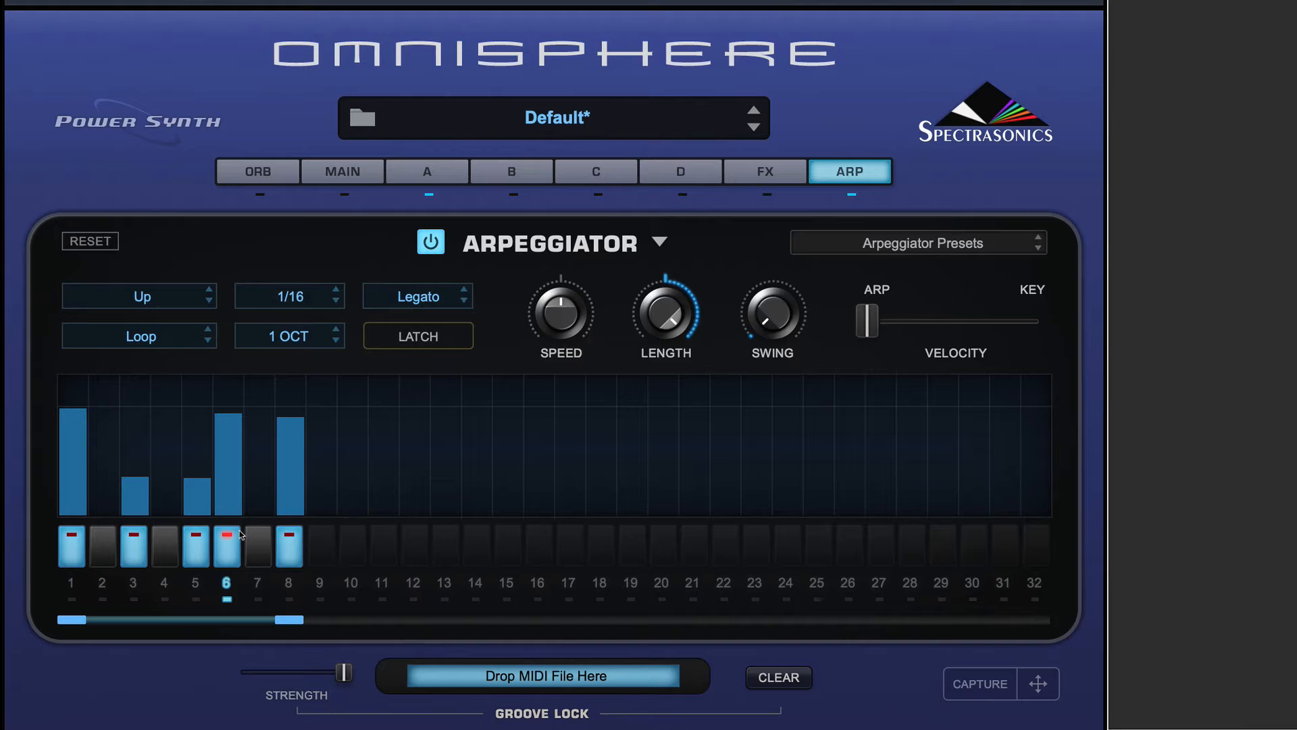
click(179, 304)
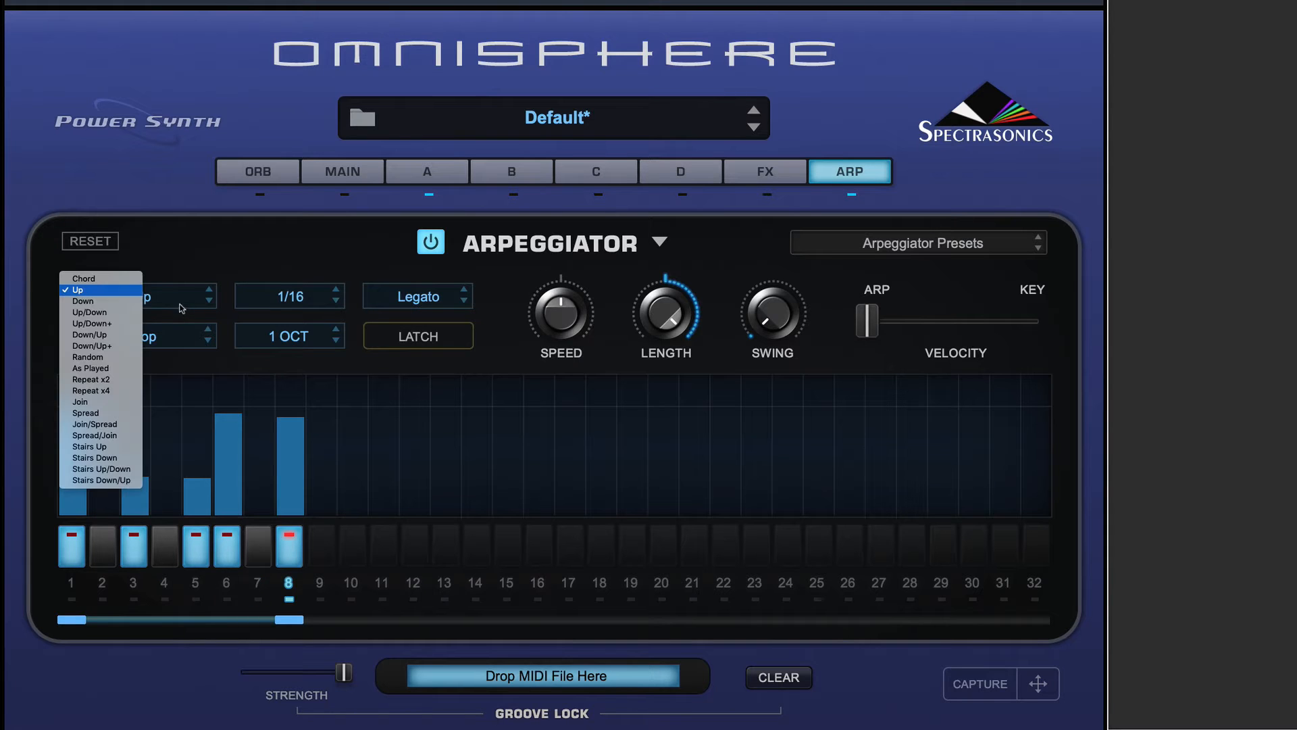
click(119, 304)
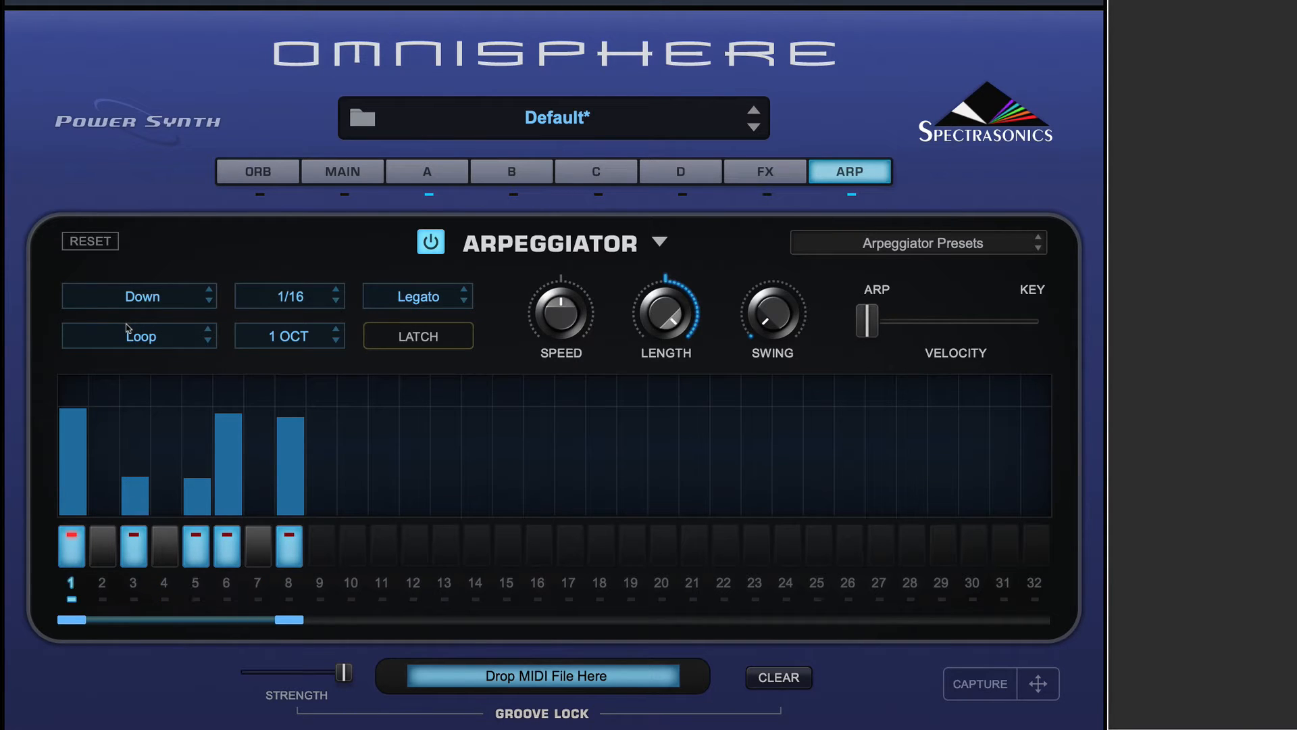
Try the Up/Down+ pattern and set the arpeggiator's note order to Up/Down.
click(133, 301)
click(132, 315)
click(122, 296)
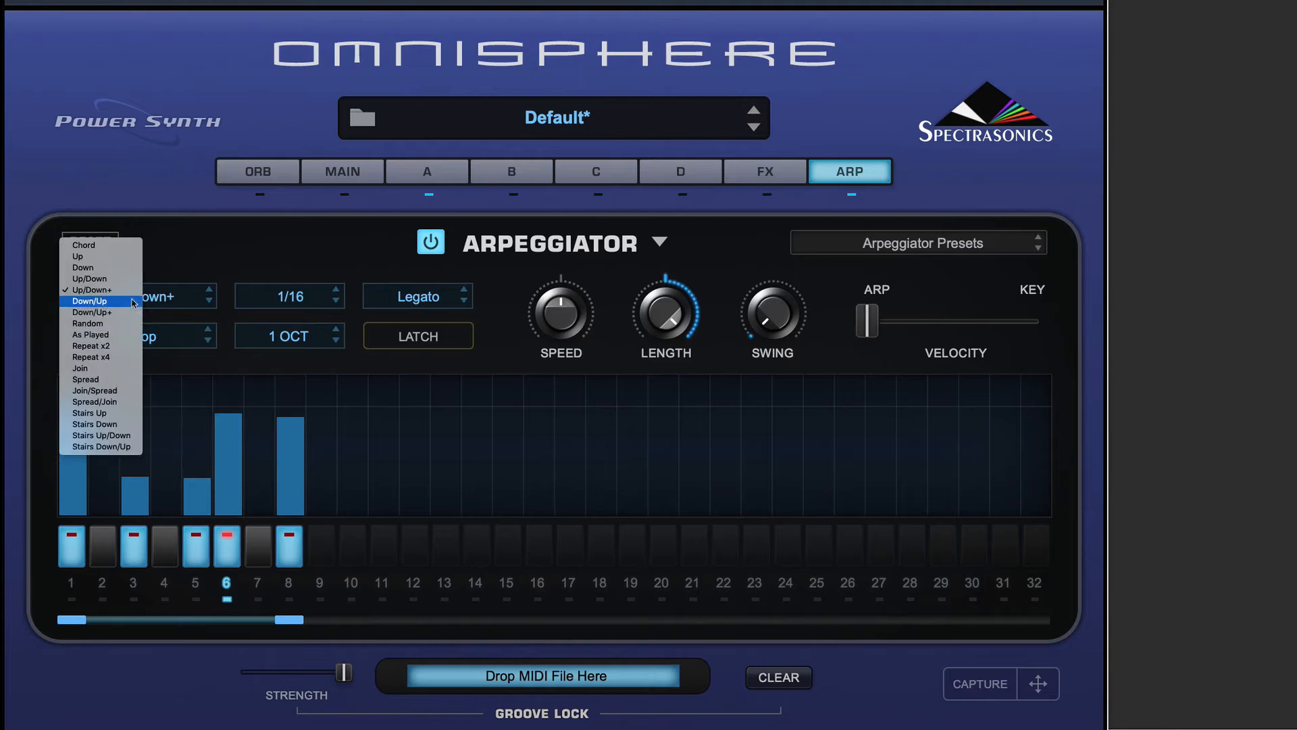
click(118, 279)
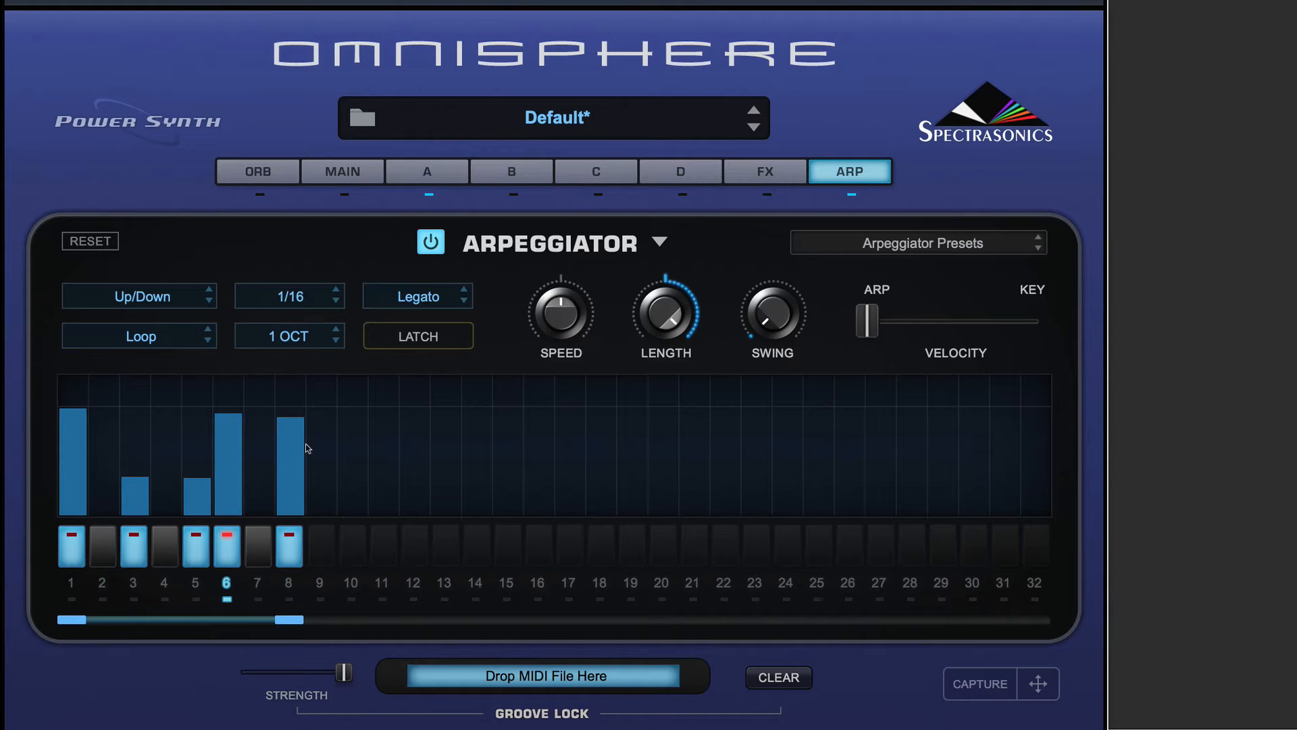
Audition the Chord pattern again and return the arpeggiator's note order to Up/Down.
click(157, 298)
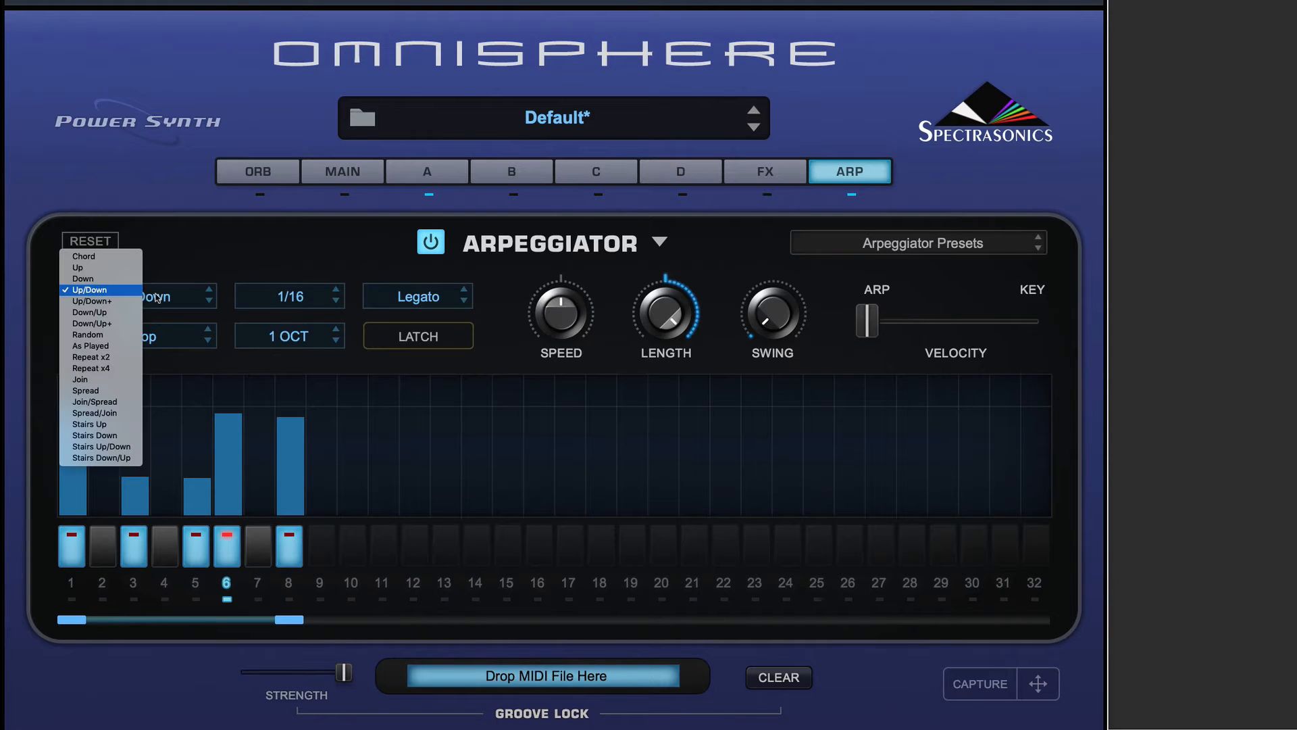
click(101, 256)
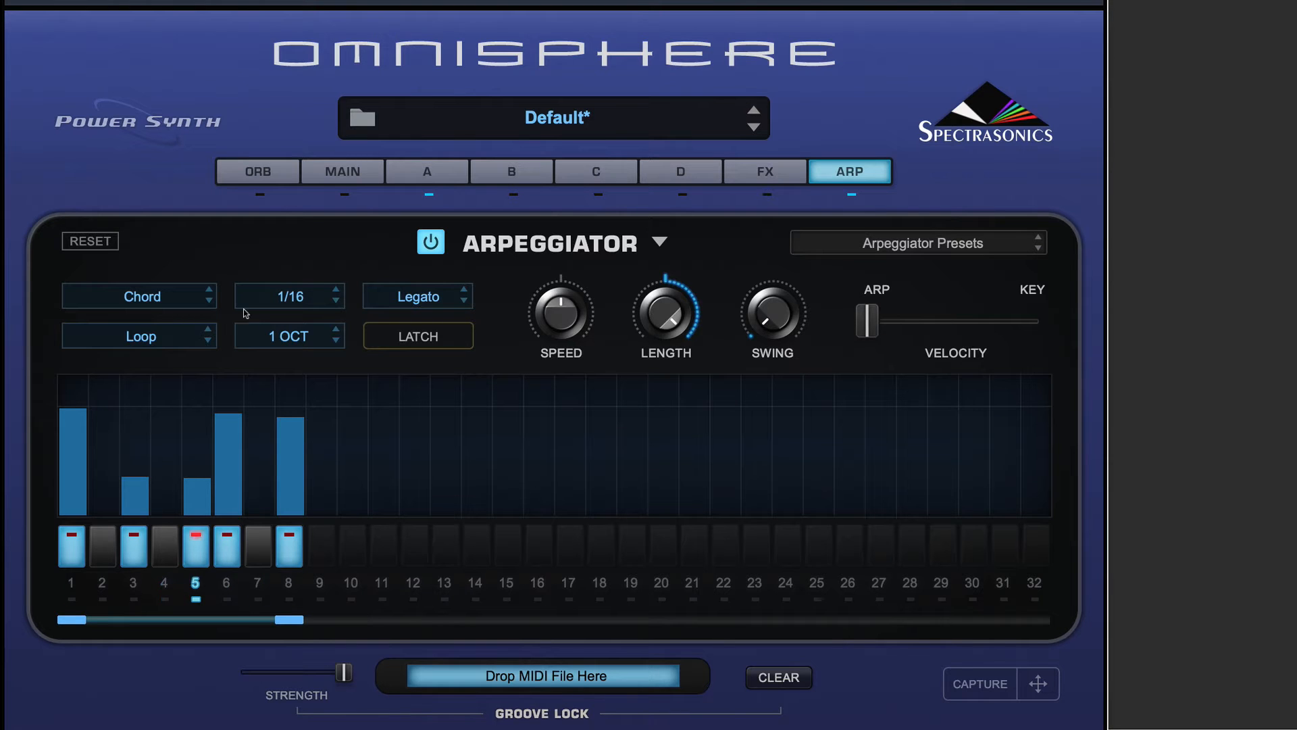
click(190, 298)
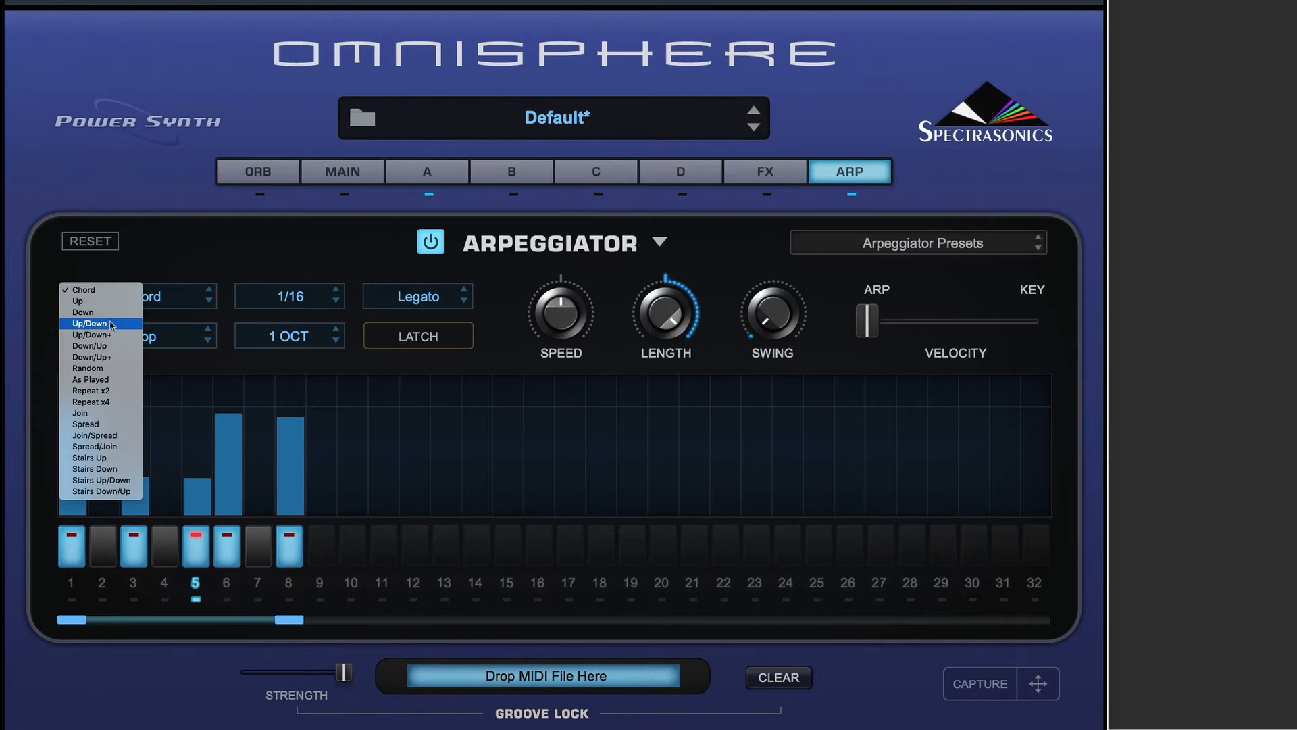
click(111, 324)
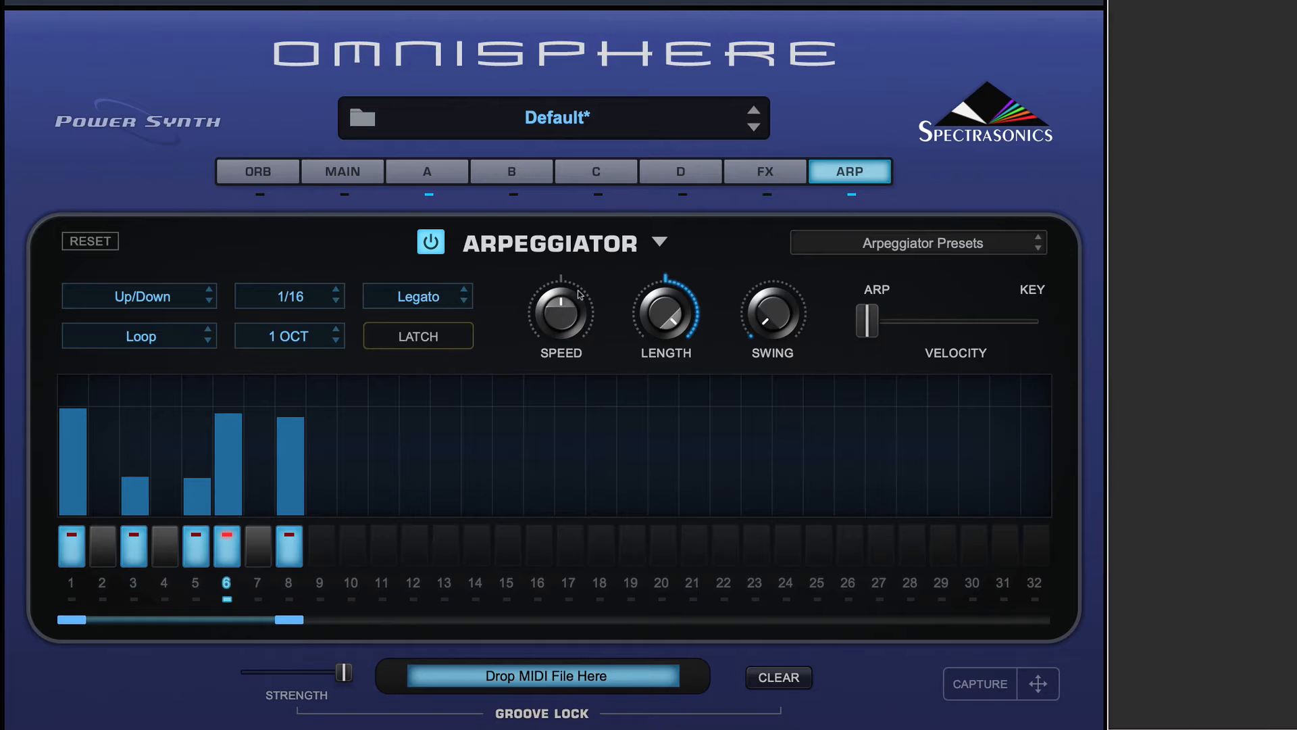
Review the arpeggiator's trigger mode options: Legato, Song Position and Note.
click(435, 298)
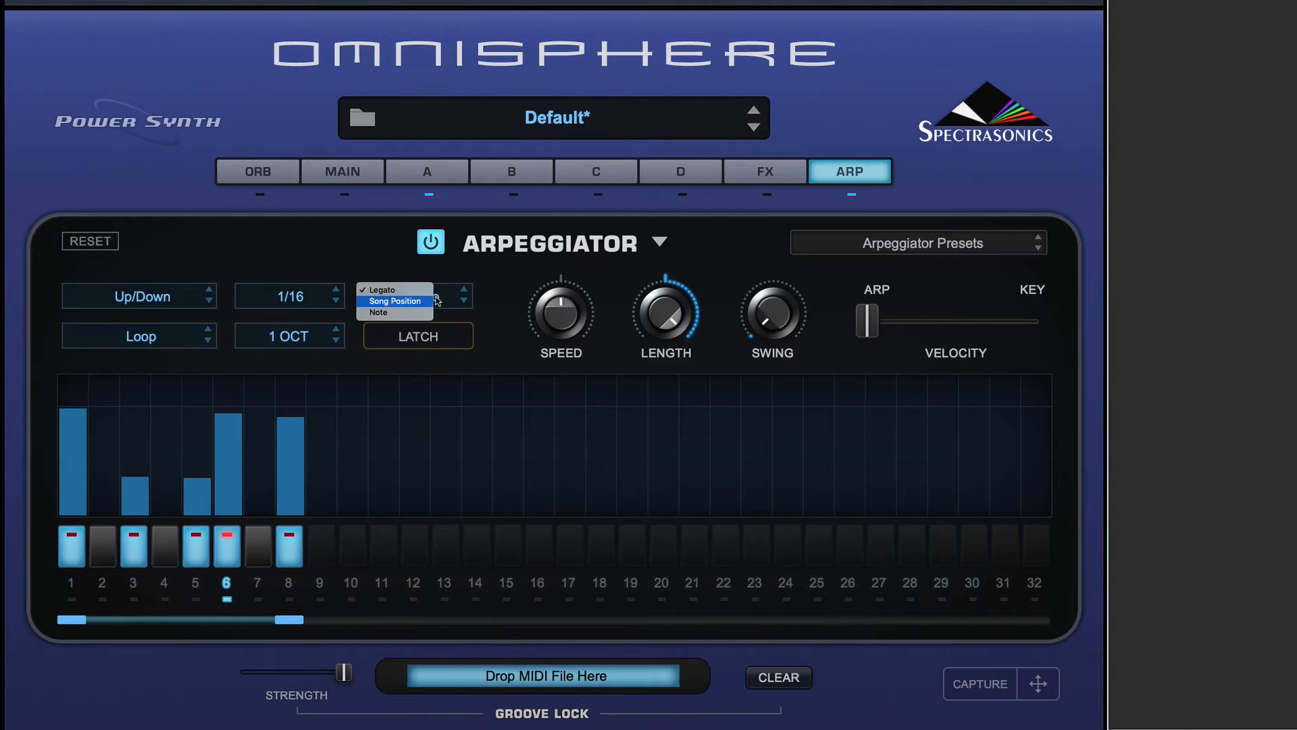
click(436, 299)
click(434, 301)
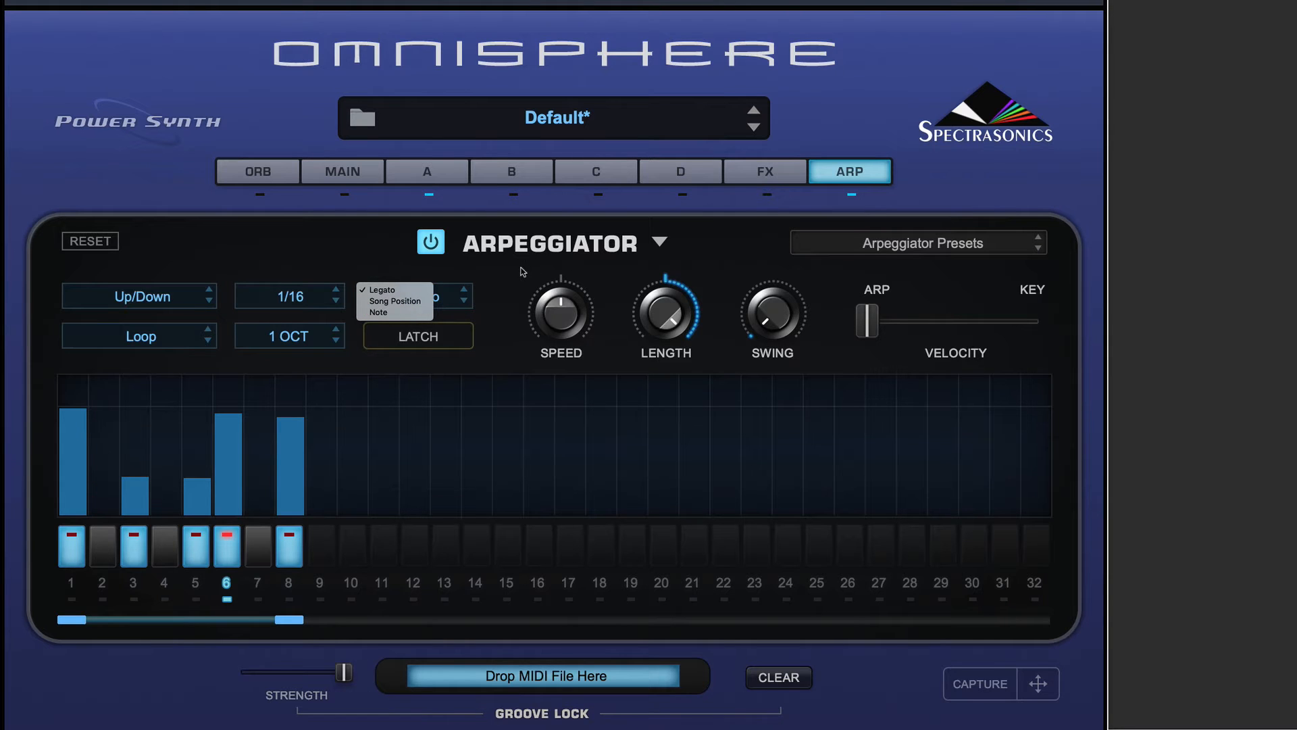
click(486, 285)
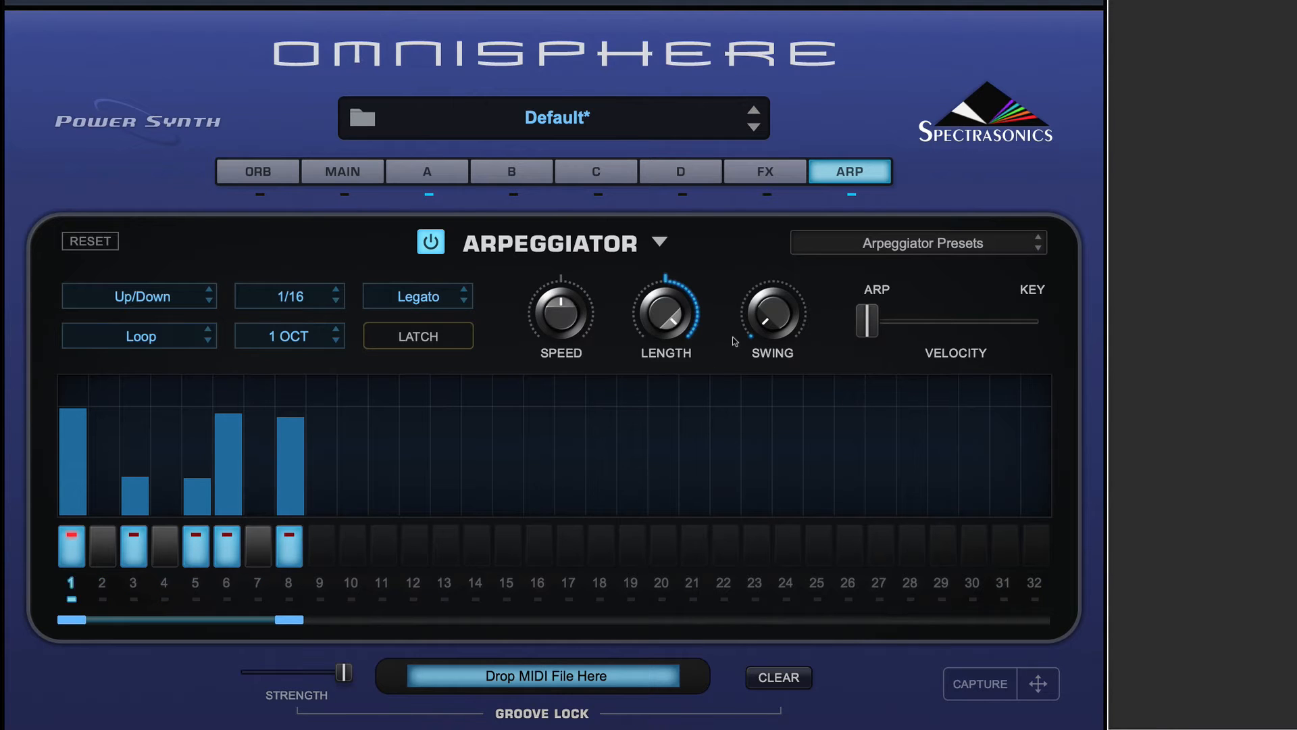
Try shorter arpeggiator note lengths with the Length control, and return Length to its maximum with Swing at its minimum.
mouse_move(674, 315)
drag(667, 315, 792, 222)
drag(770, 333, 735, 476)
drag(663, 318, 667, 333)
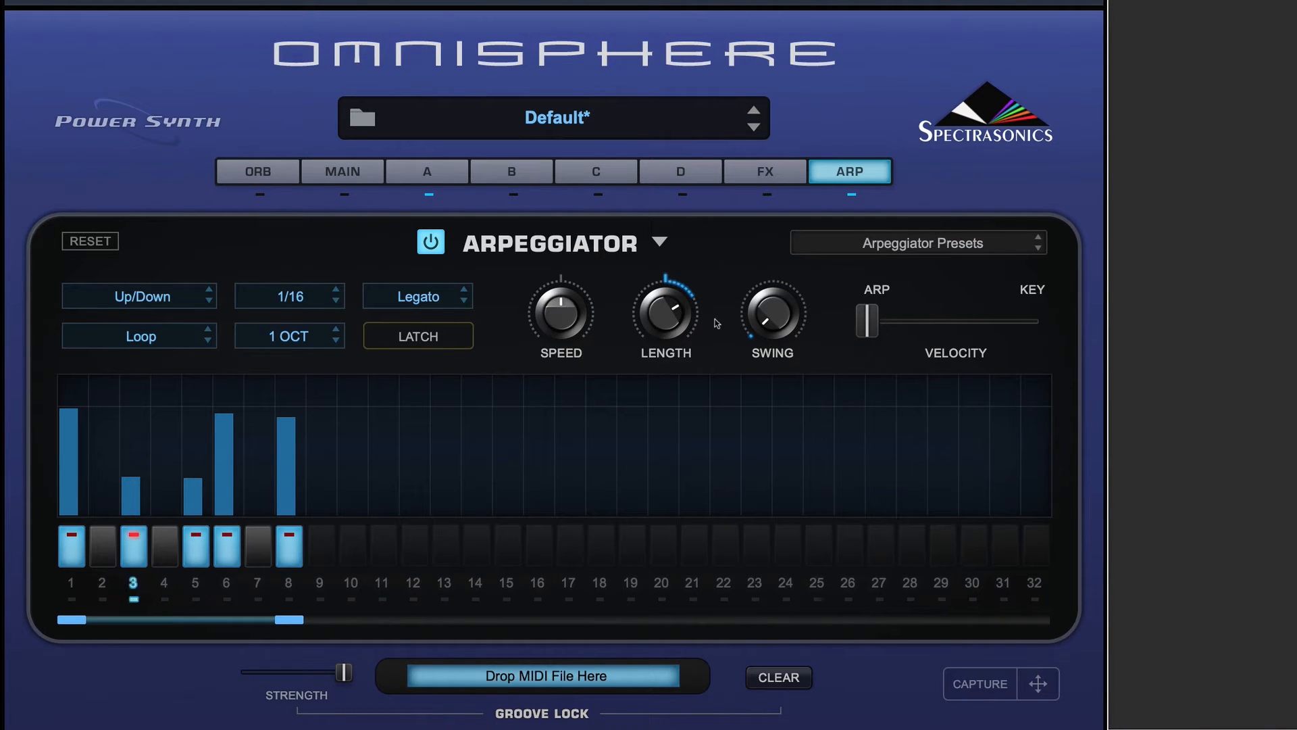
drag(665, 327, 668, 183)
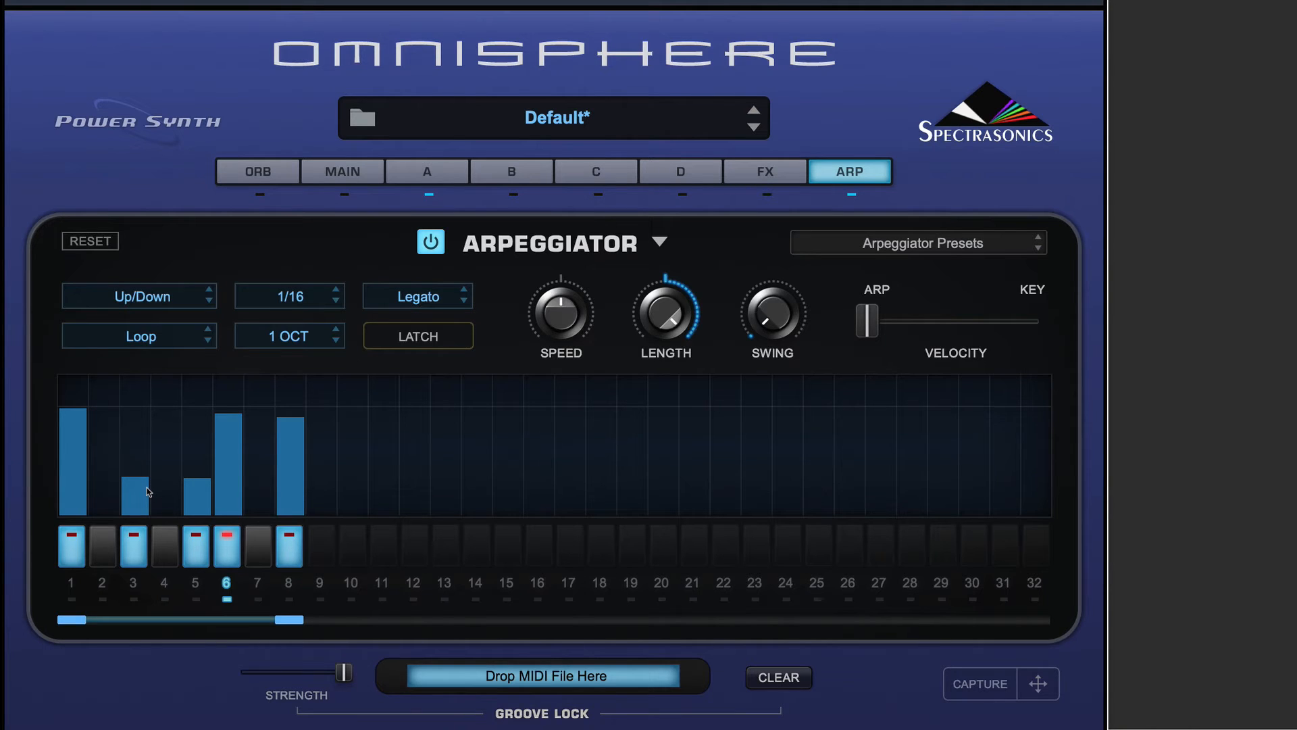
Shorten the notes on steps 3 and 5 to under half a step and raise step 3's velocity to about 60 percent.
mouse_move(148, 487)
mouse_down()
mouse_move(145, 448)
mouse_move(143, 469)
mouse_up()
drag(144, 470, 137, 469)
mouse_move(212, 494)
mouse_down()
mouse_move(248, 494)
mouse_move(193, 492)
mouse_move(229, 475)
mouse_move(304, 478)
mouse_up()
click(258, 538)
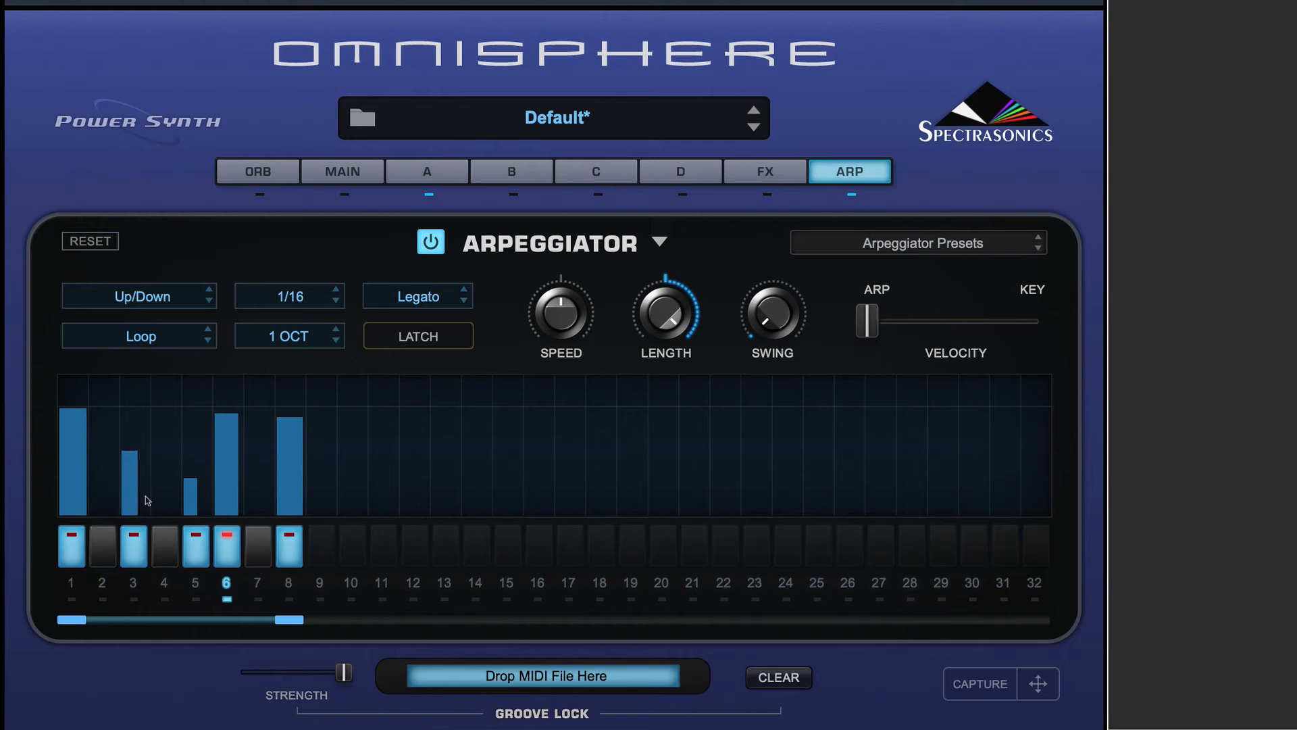
drag(135, 484, 139, 483)
click(135, 494)
click(195, 493)
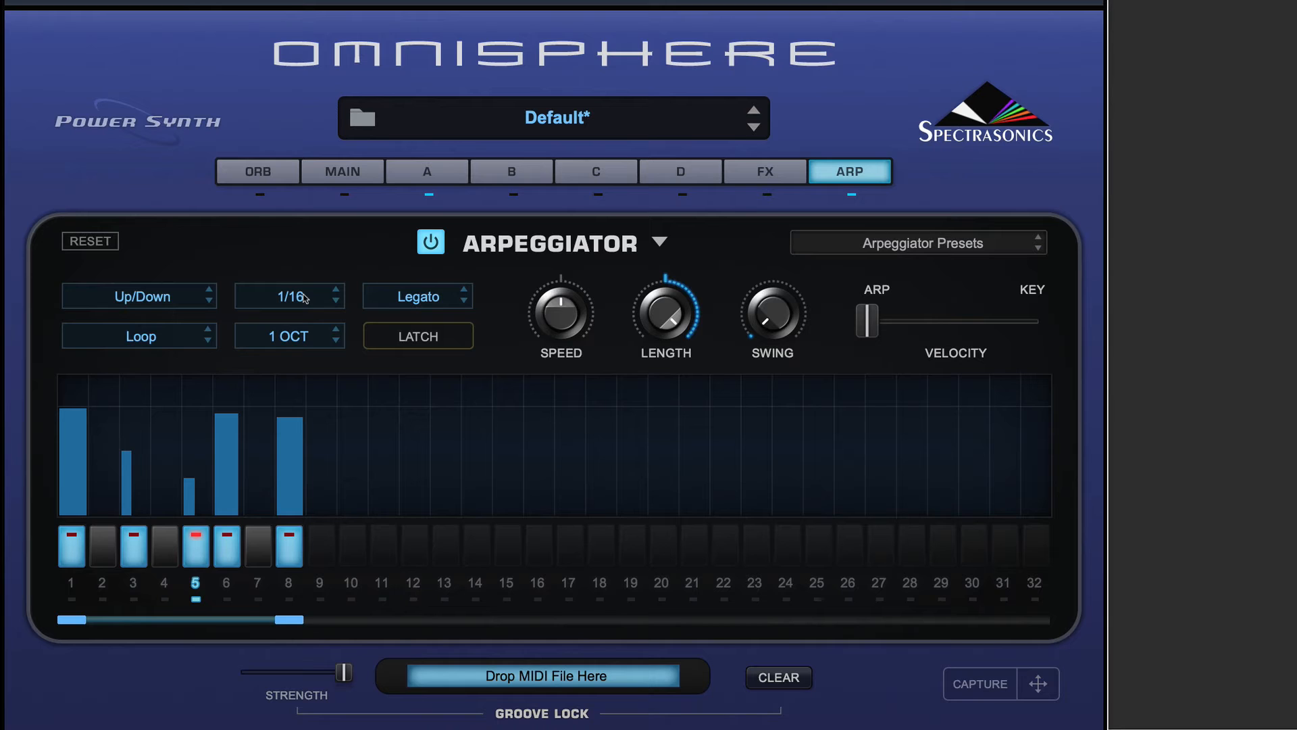
Try tying step 2 to step 1 as one continuous note, and switch step 2 off again.
click(102, 551)
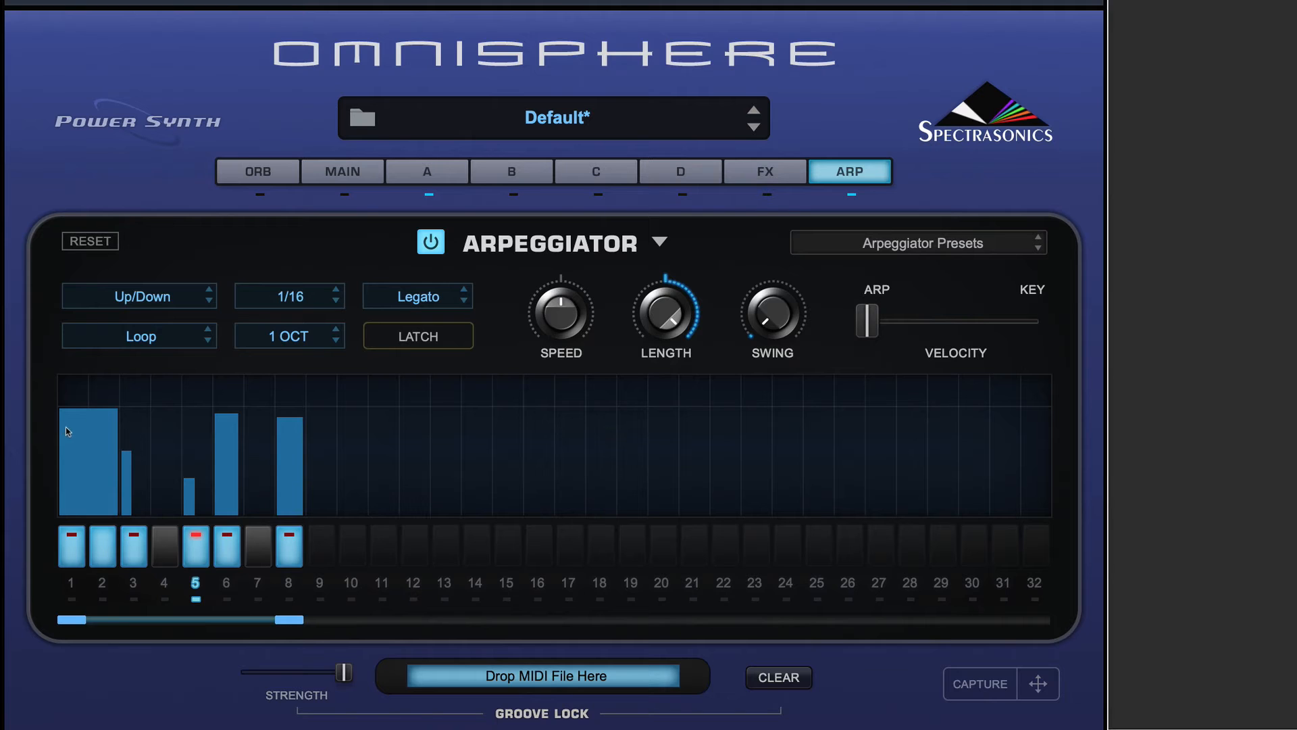
click(104, 553)
click(103, 552)
click(102, 553)
Toggle step 1 off and on, and try step 2 as a separate note before switching it off.
click(79, 552)
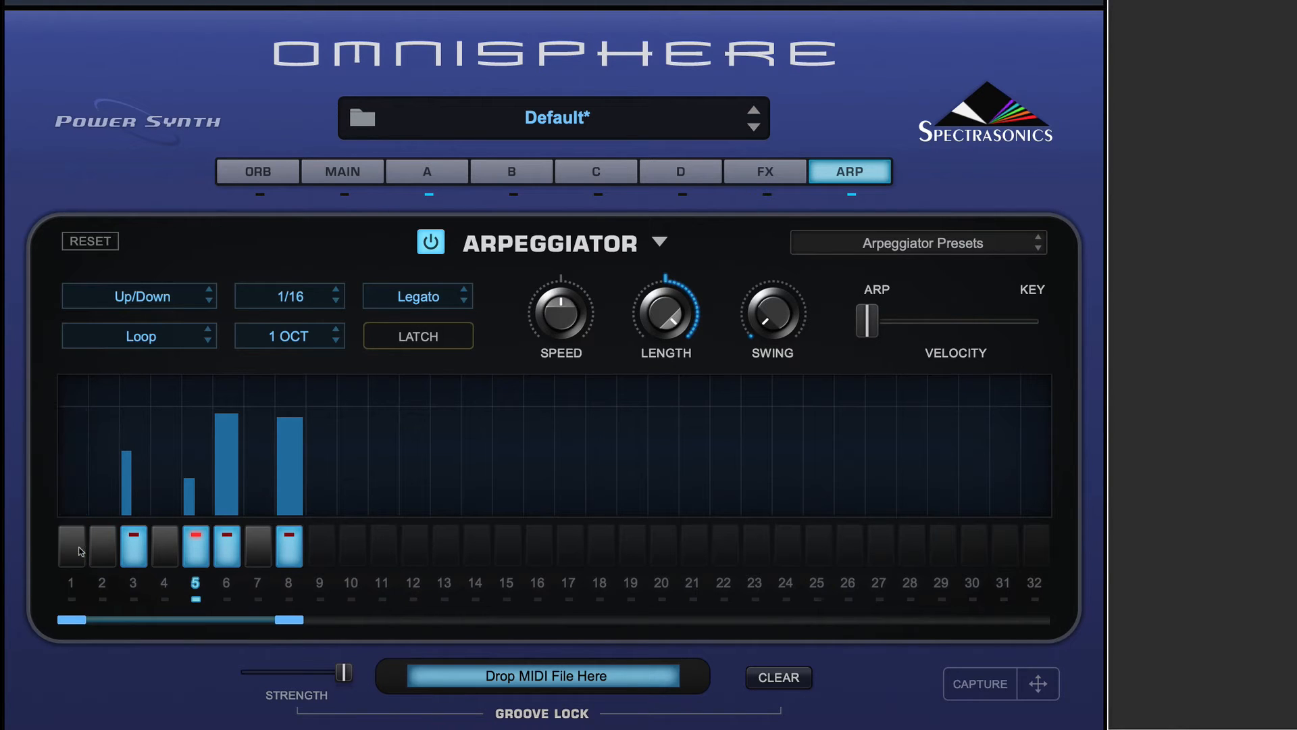
click(79, 551)
click(96, 553)
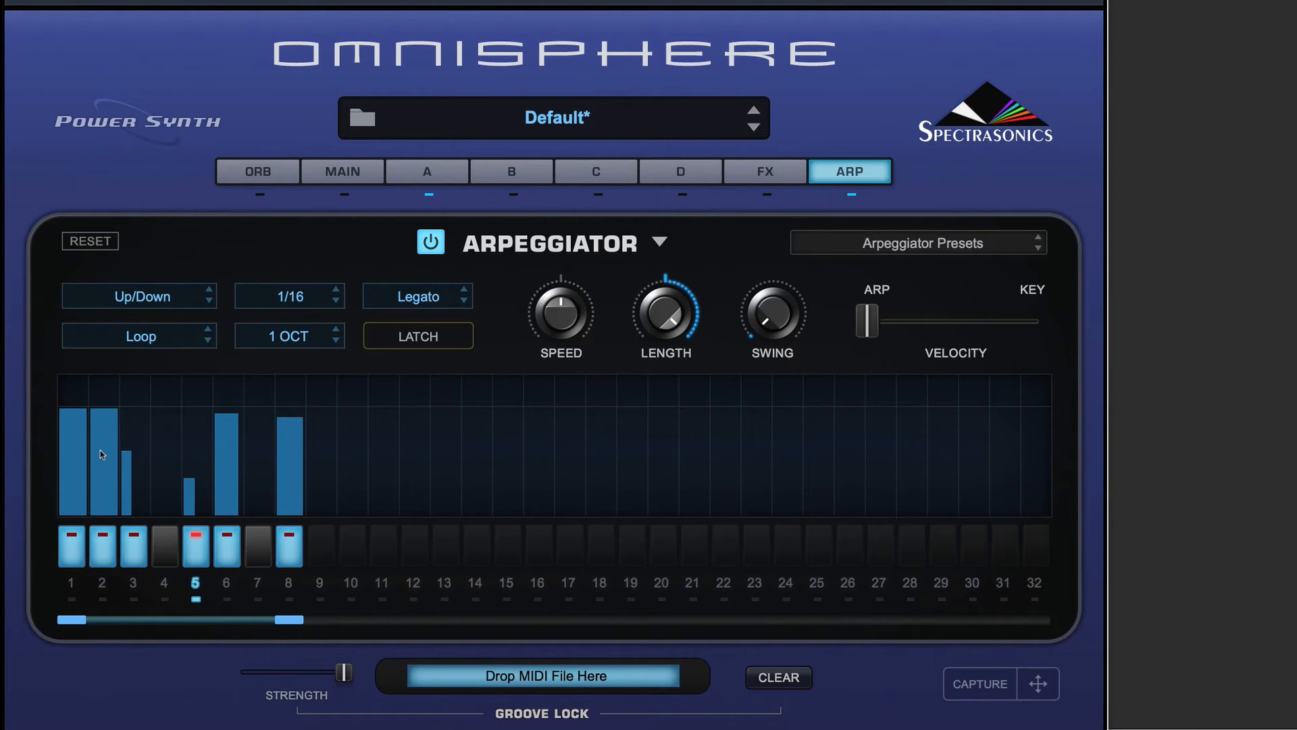
click(108, 562)
click(102, 509)
click(102, 544)
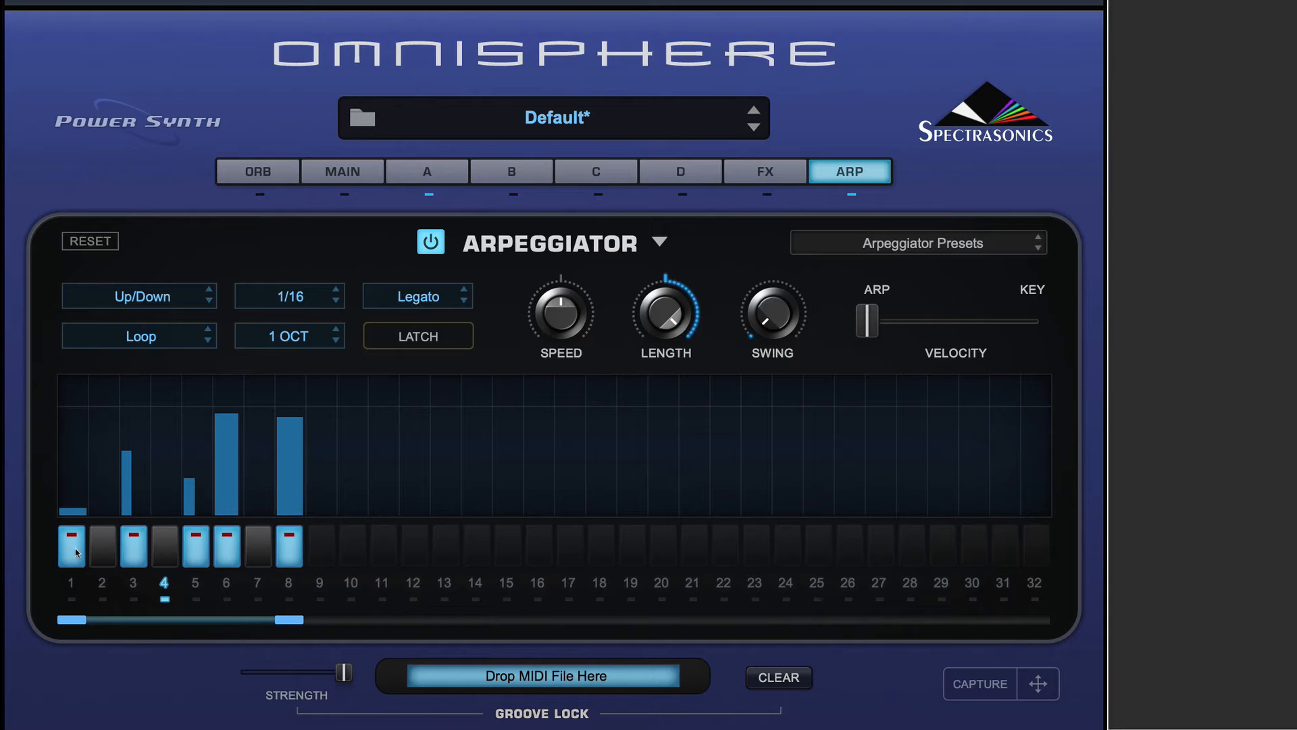
Raise step 1's velocity to about two thirds and extend its note into step 2.
click(75, 548)
click(87, 443)
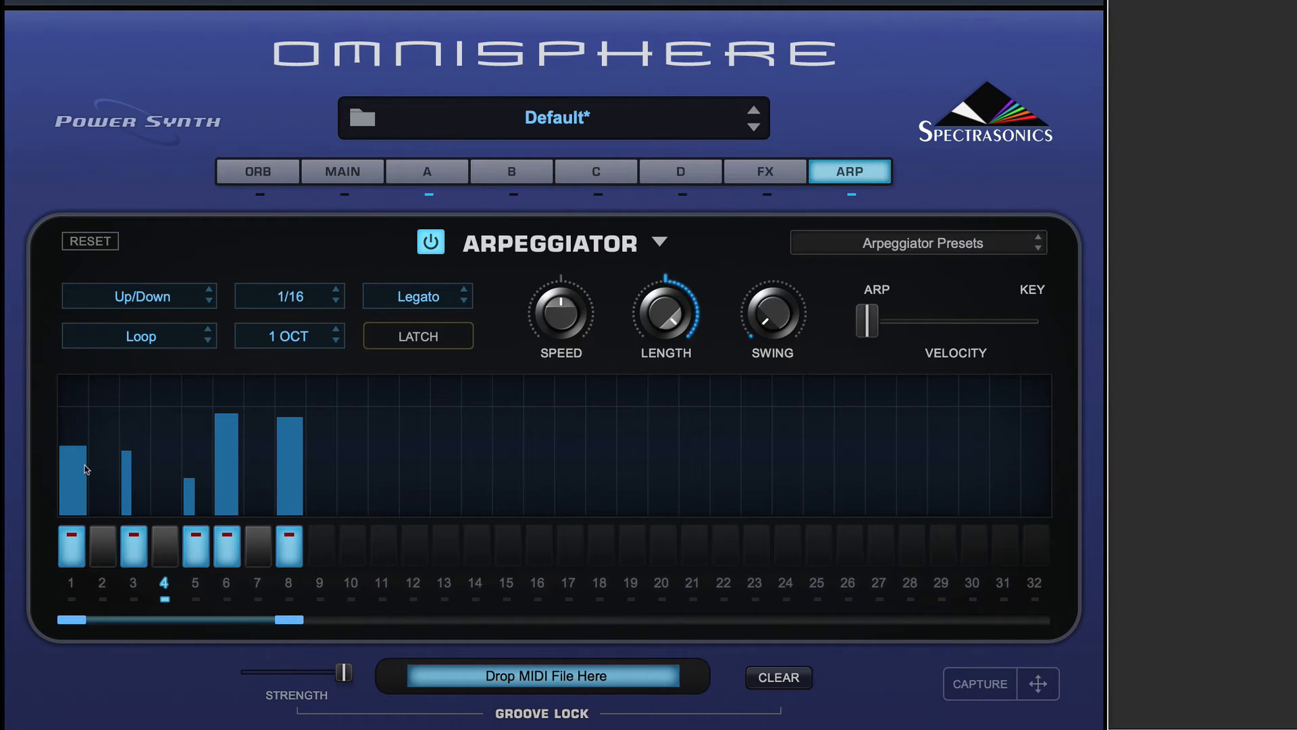
drag(84, 465, 98, 466)
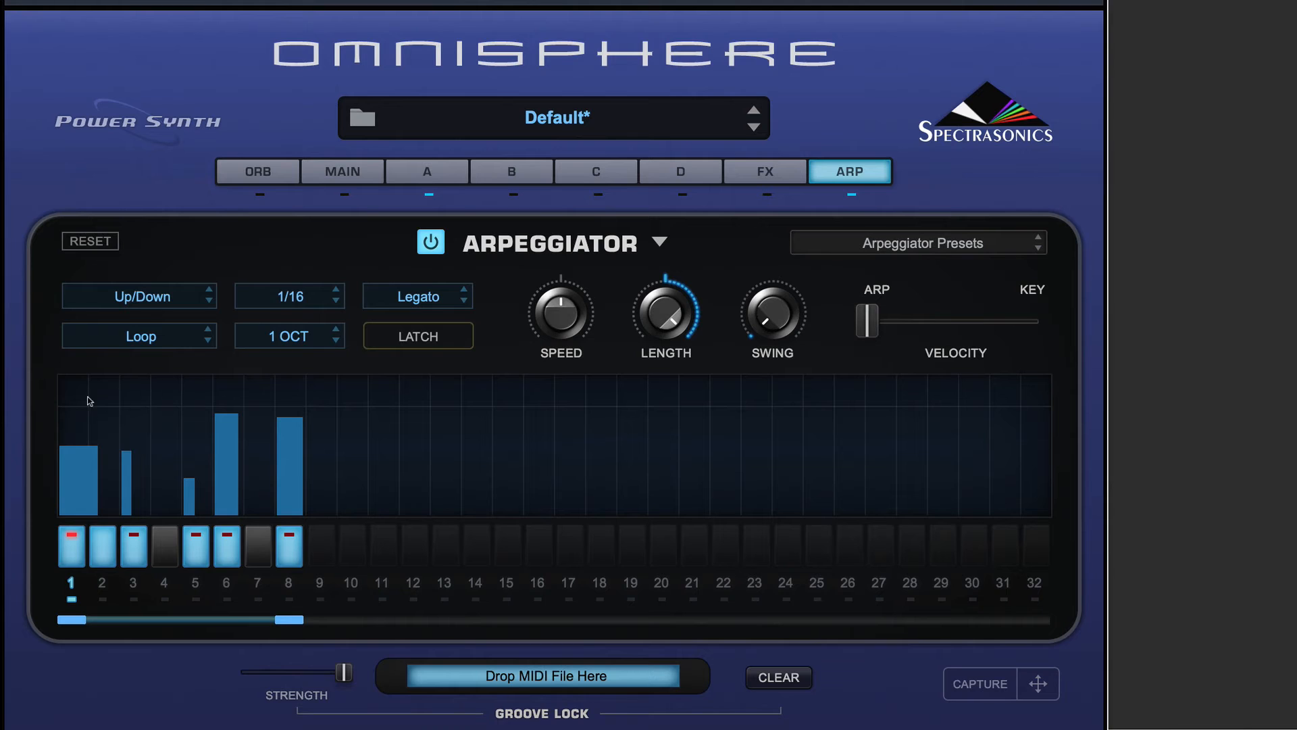
Switch step 2 off and give step 1 a note about three quarters of a step long with high velocity.
click(80, 504)
click(73, 475)
click(100, 532)
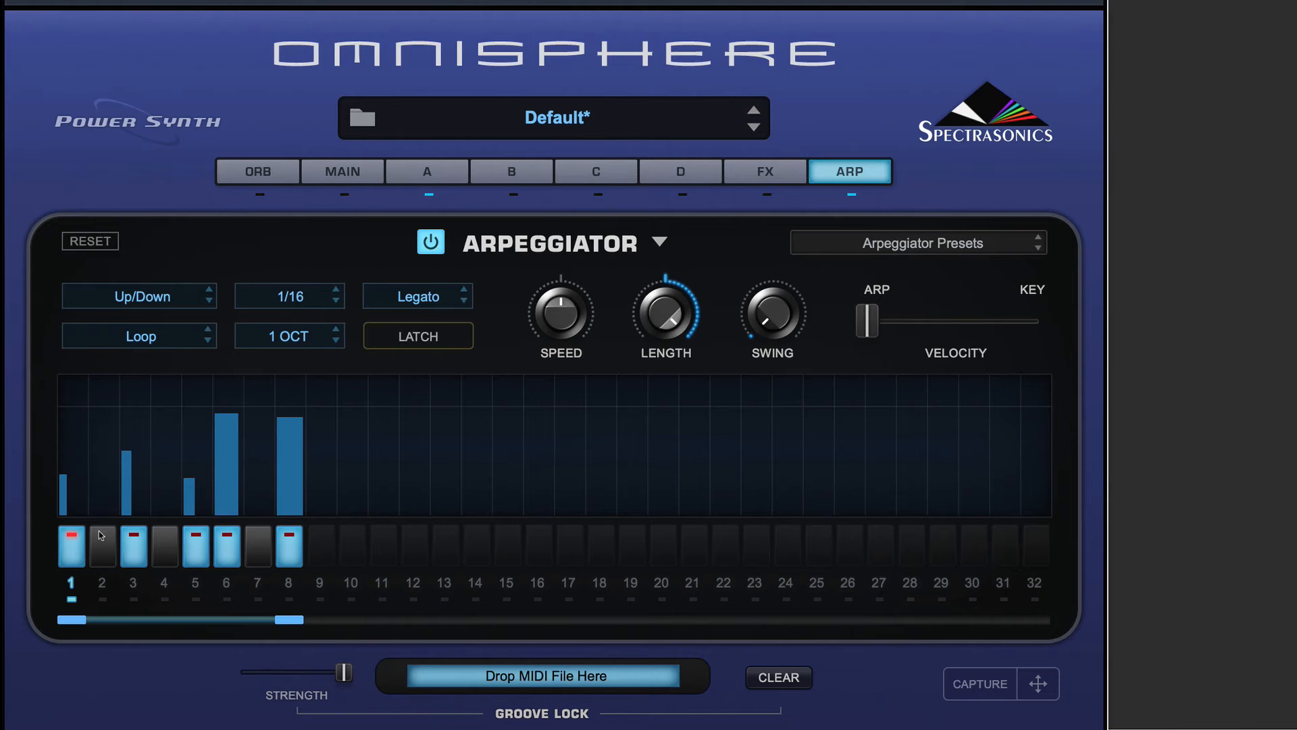
click(80, 480)
drag(81, 481, 76, 422)
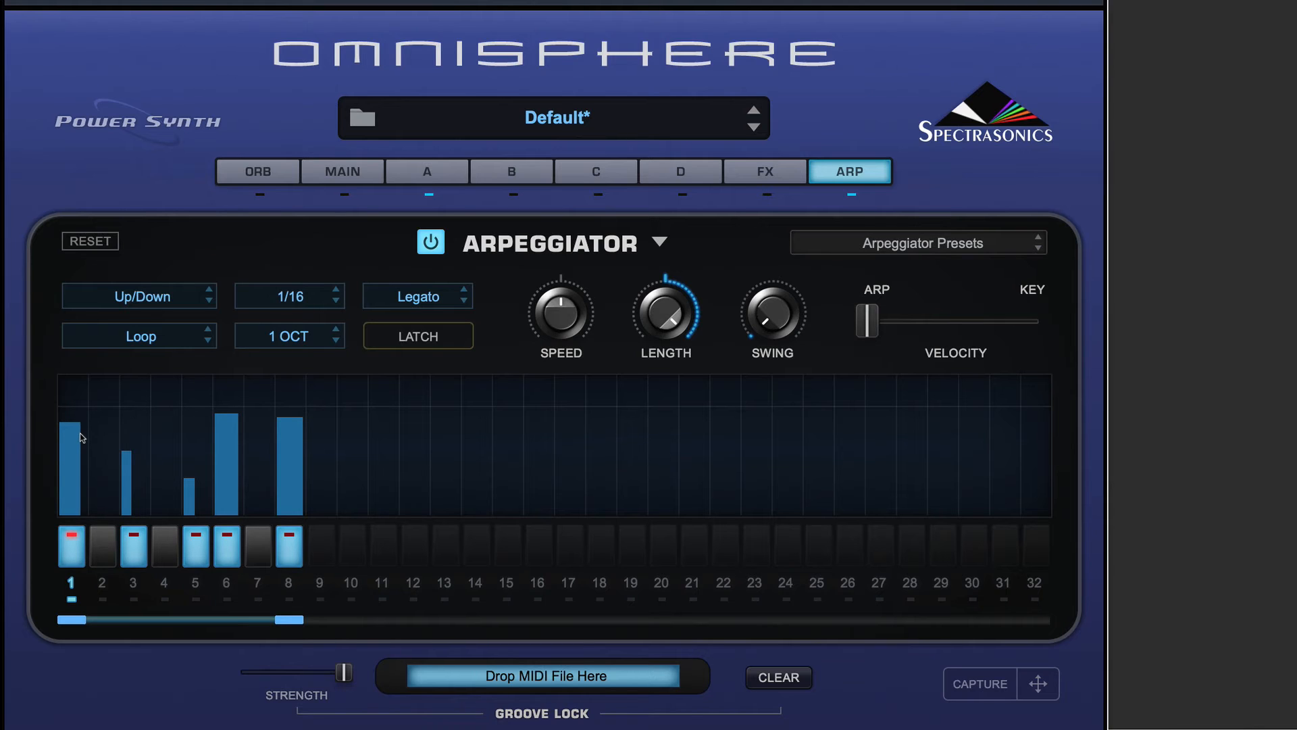
Add a Transpose modifier of -12 to step 1 of the pattern.
right_click(79, 399)
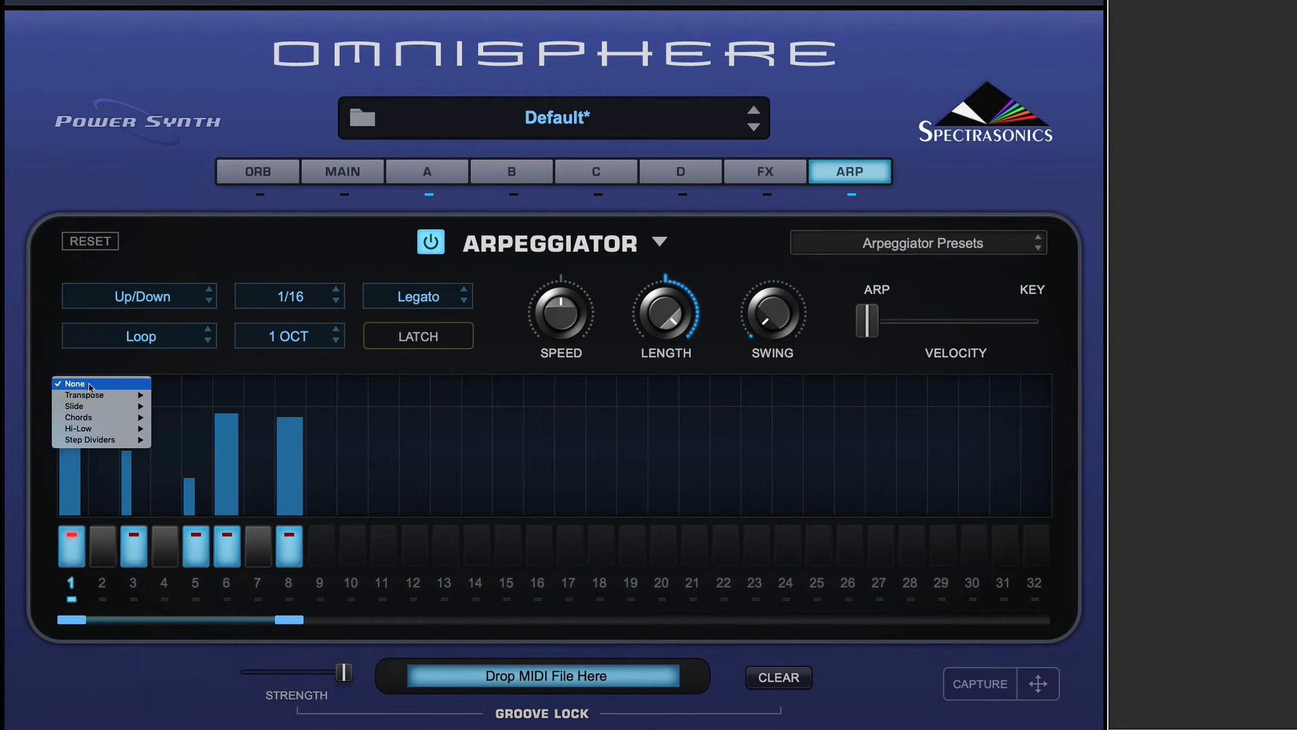
click(90, 385)
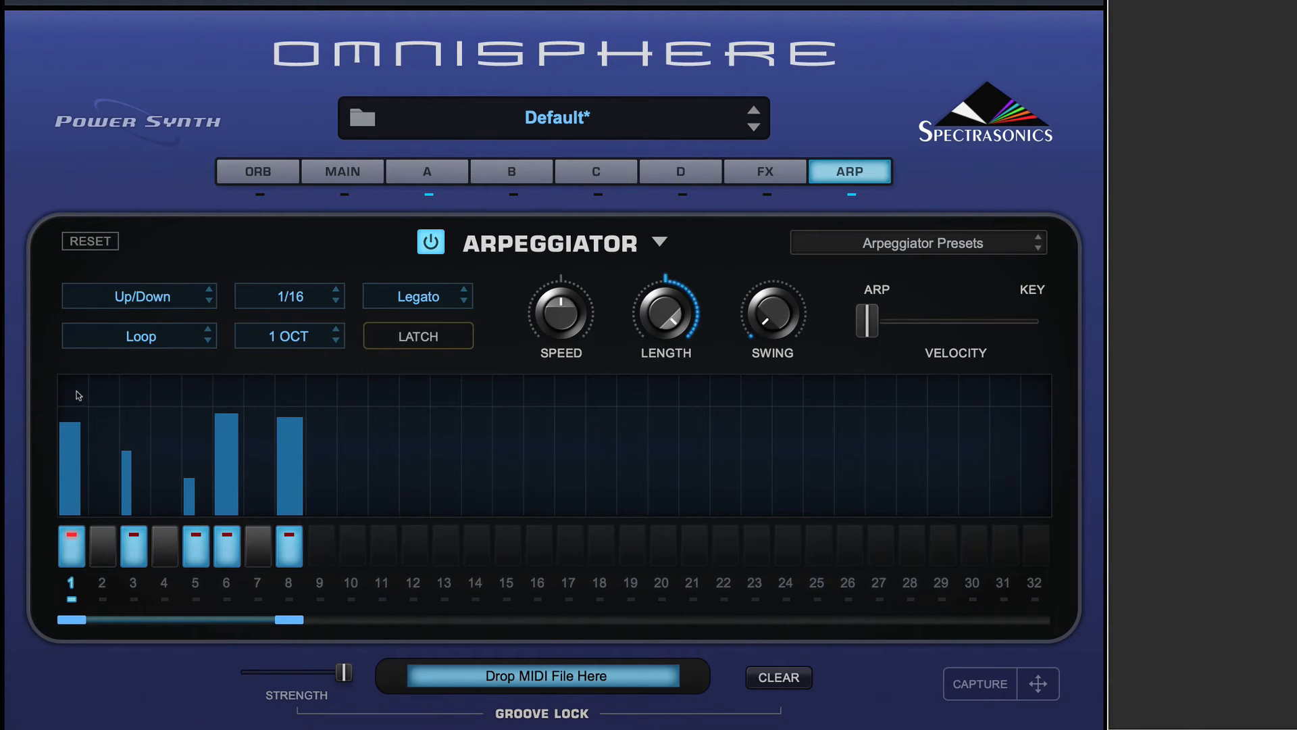
right_click(77, 391)
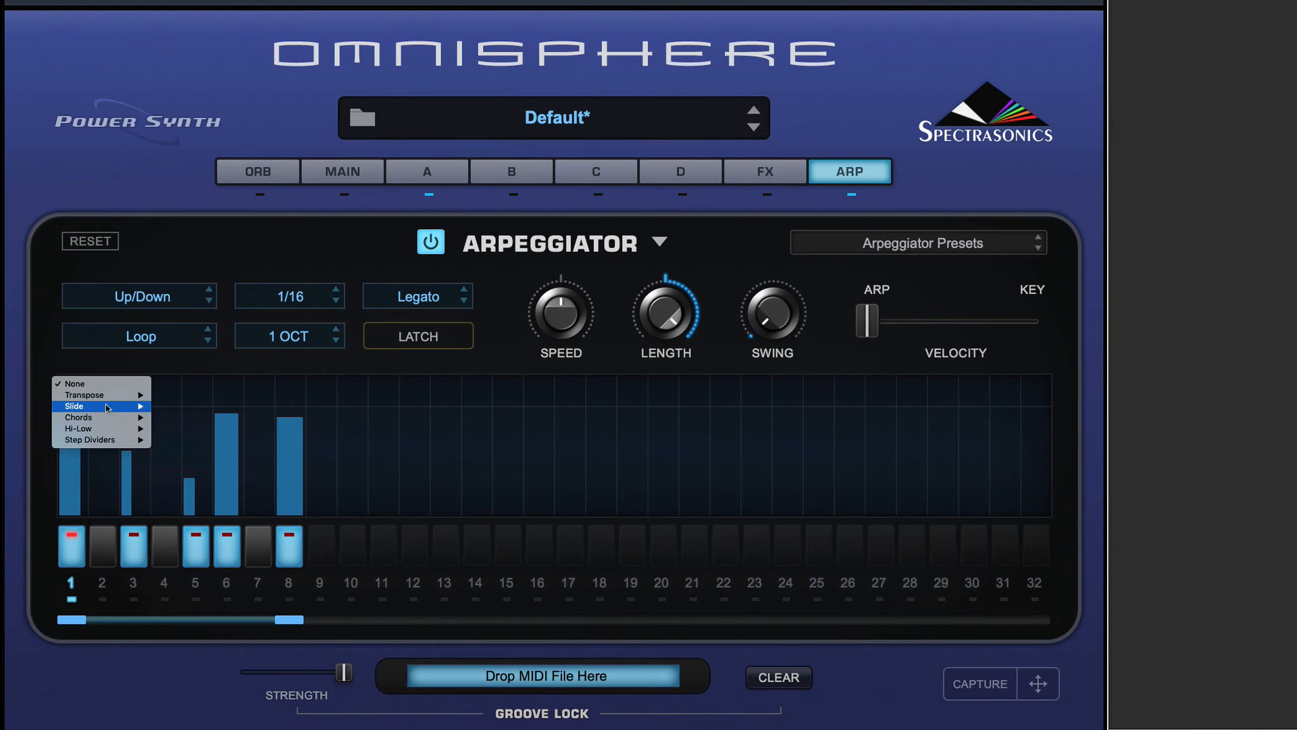
mouse_move(111, 397)
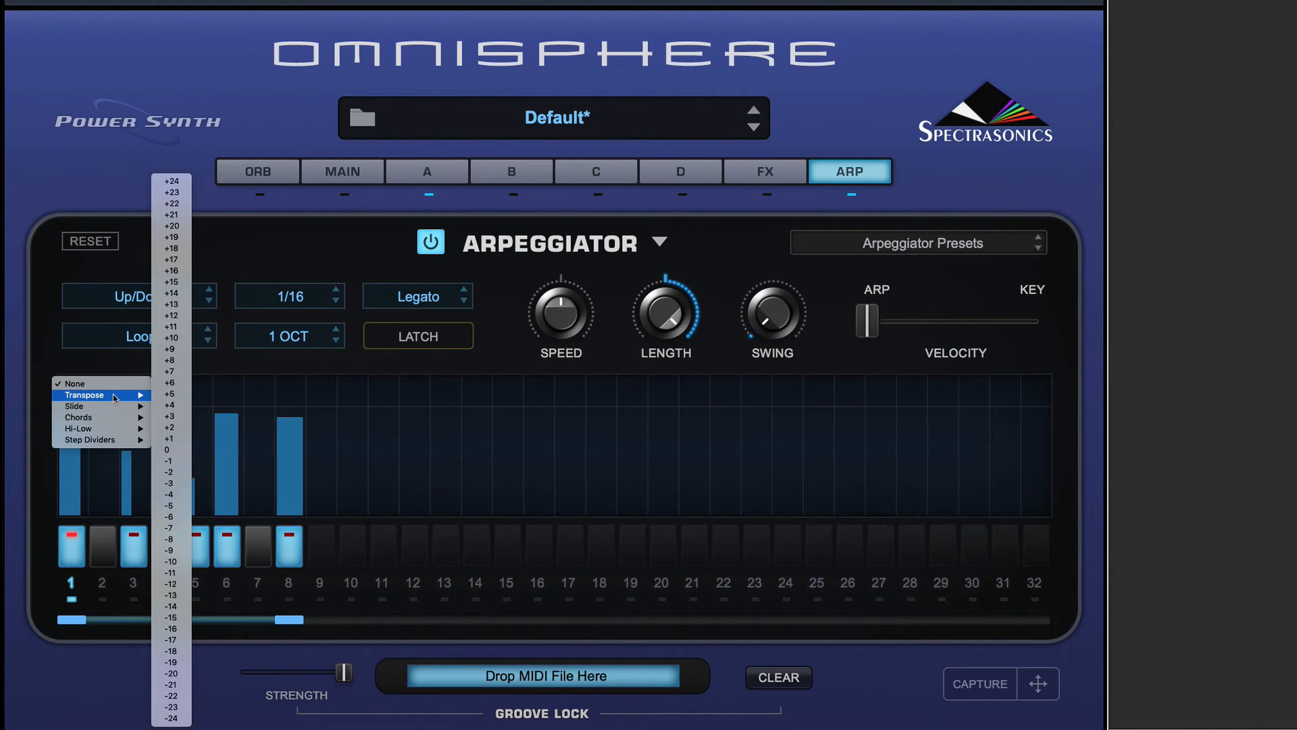
click(183, 584)
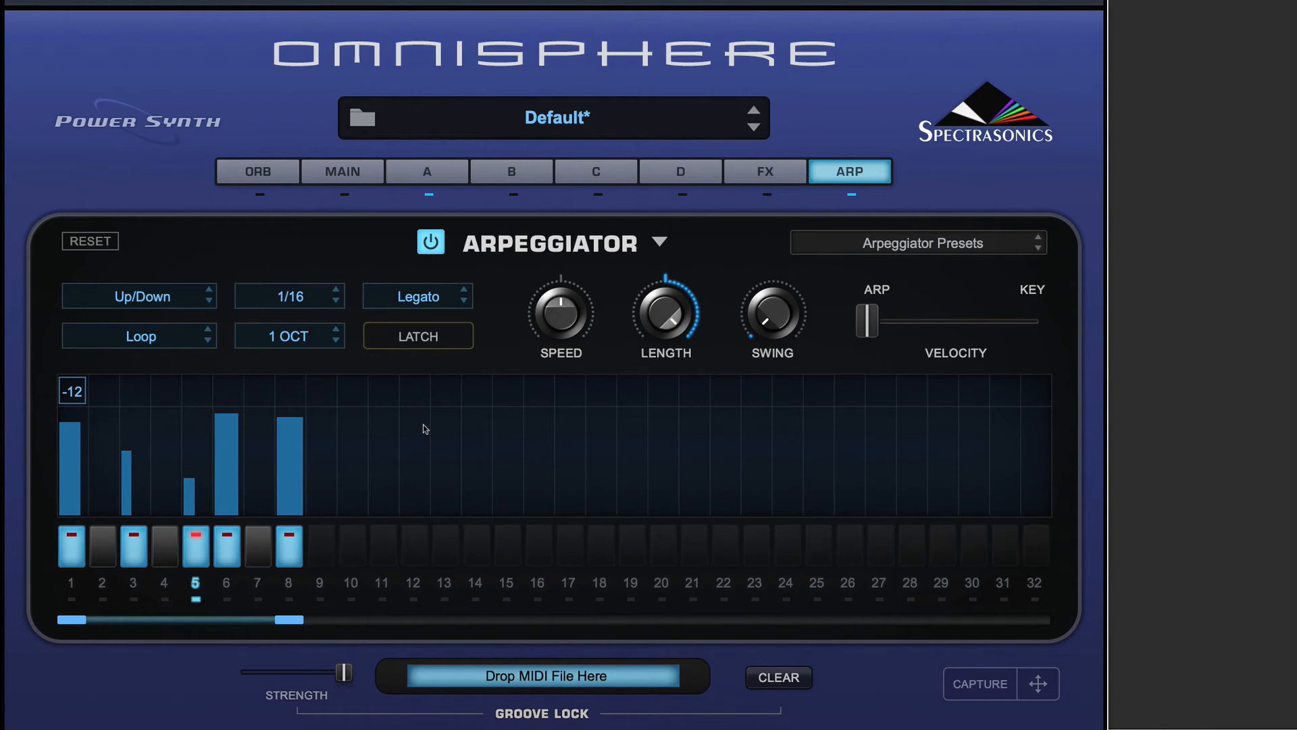
Add a Transpose modifier of +7 to step 5 of the pattern.
right_click(197, 397)
mouse_move(199, 395)
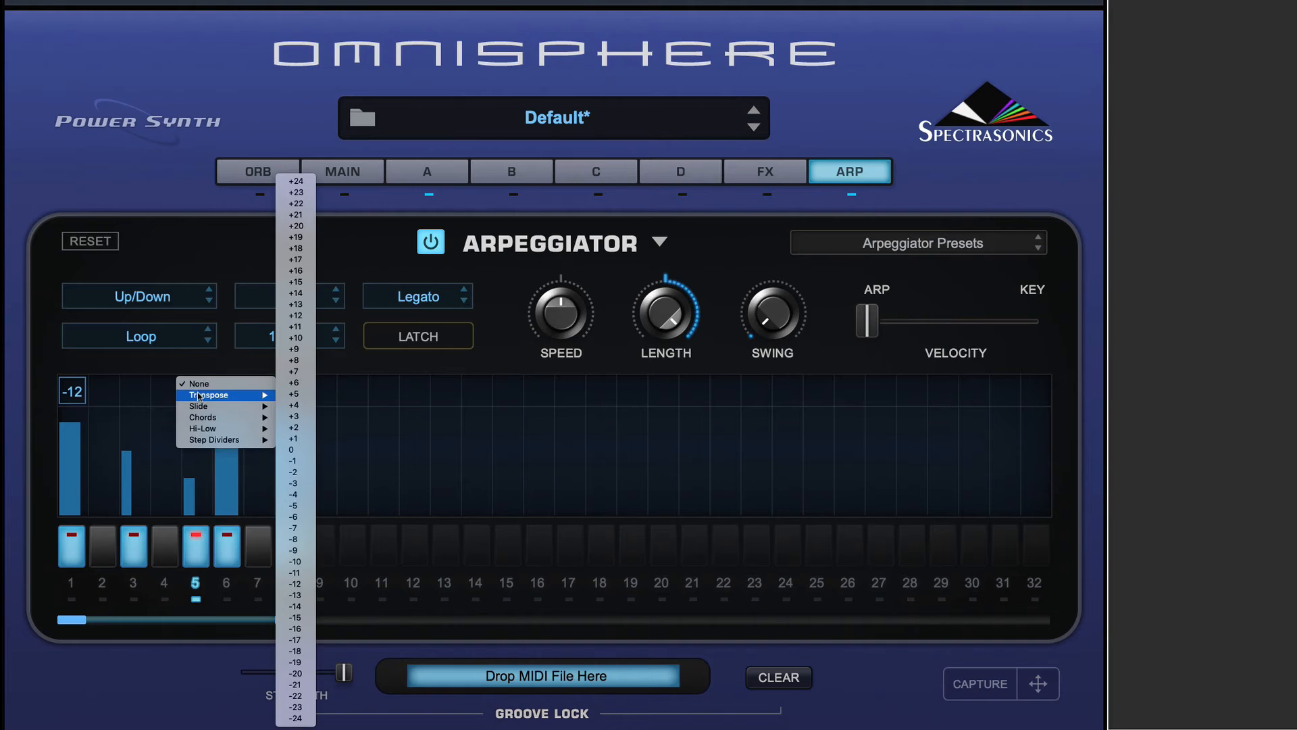
click(296, 371)
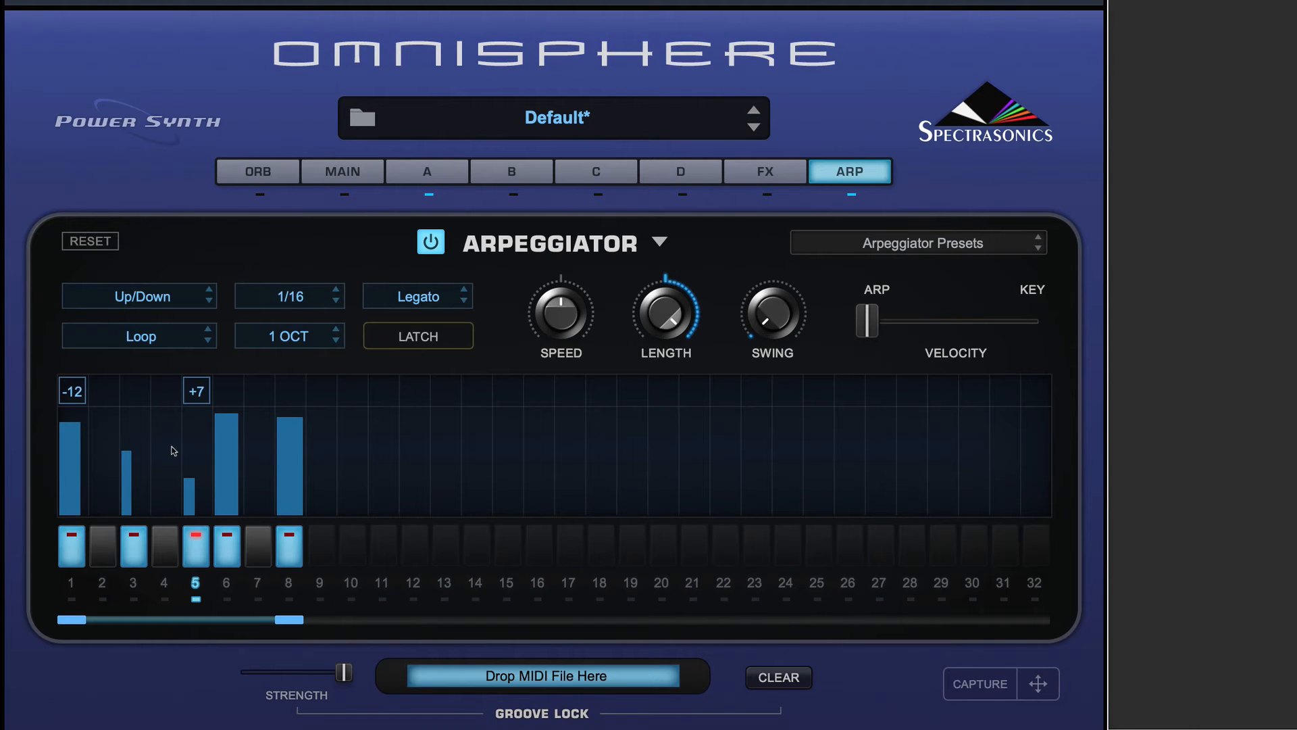
Lengthen step 3's note and add a Slide modifier of -1 to it.
drag(134, 493, 139, 487)
click(137, 388)
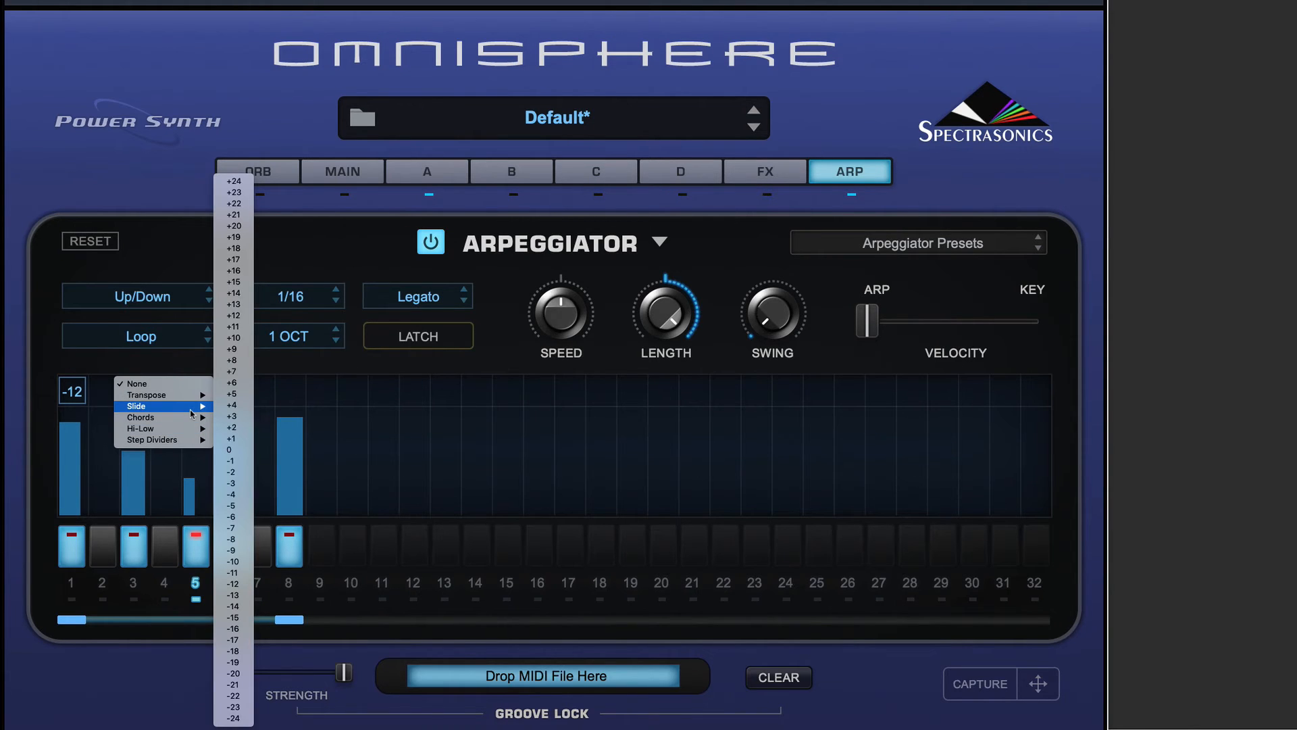
click(231, 460)
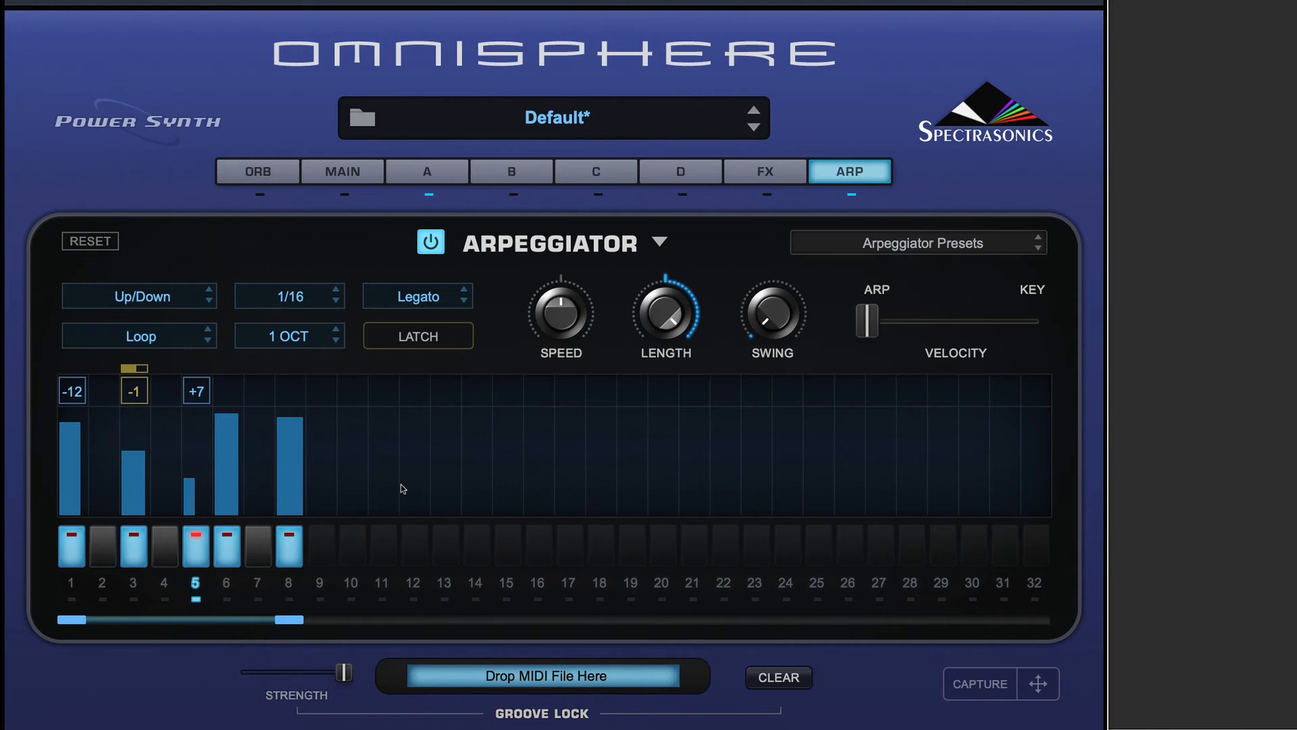
Change step 3's modifier to Chord so that it plays all held notes.
click(145, 398)
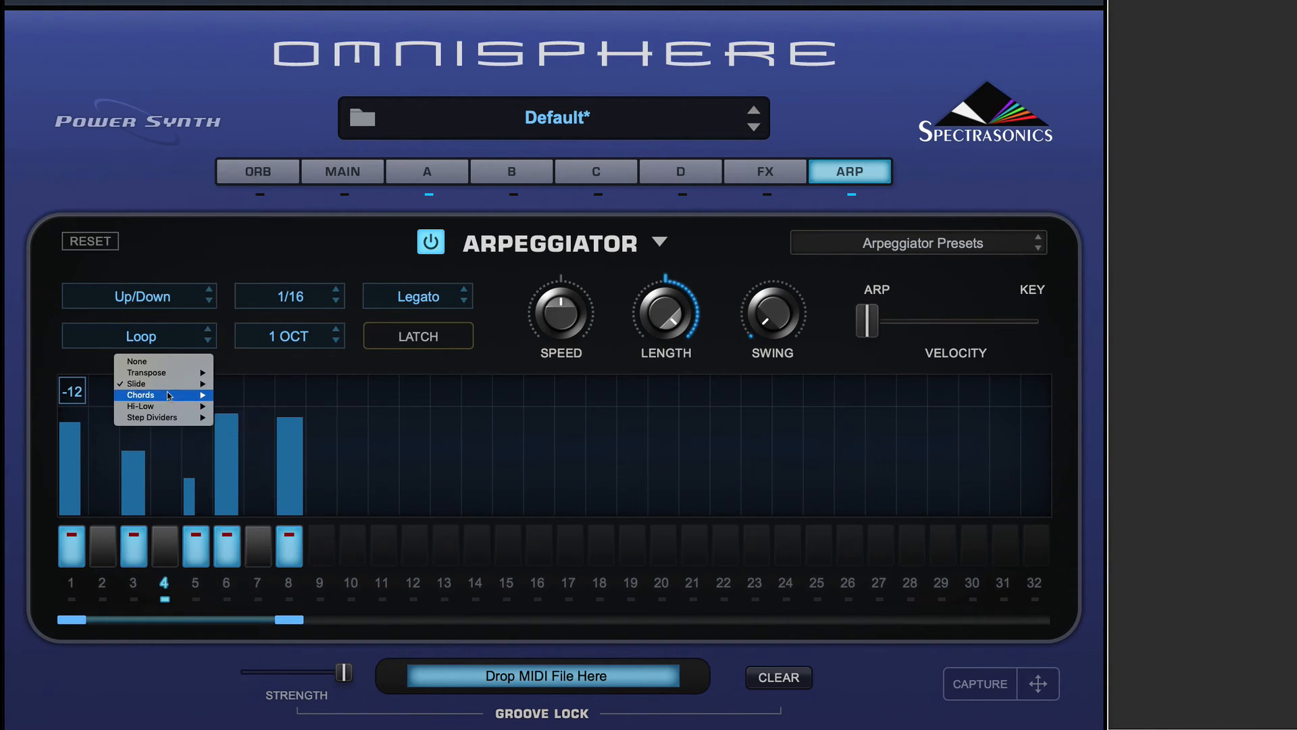
mouse_move(169, 395)
click(235, 399)
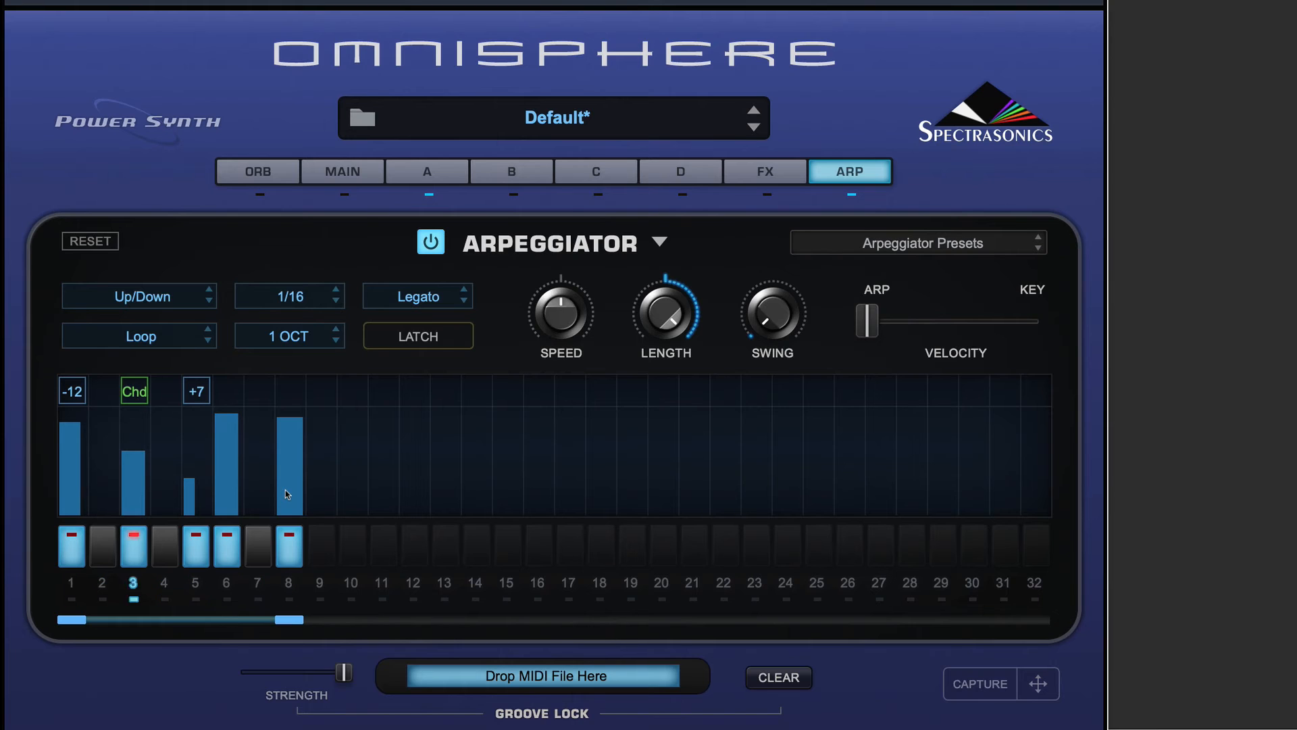
Browse the chord voicing and inversion options for step 3, and set its modifier to Hi-Low Lowest.
click(135, 394)
mouse_move(158, 383)
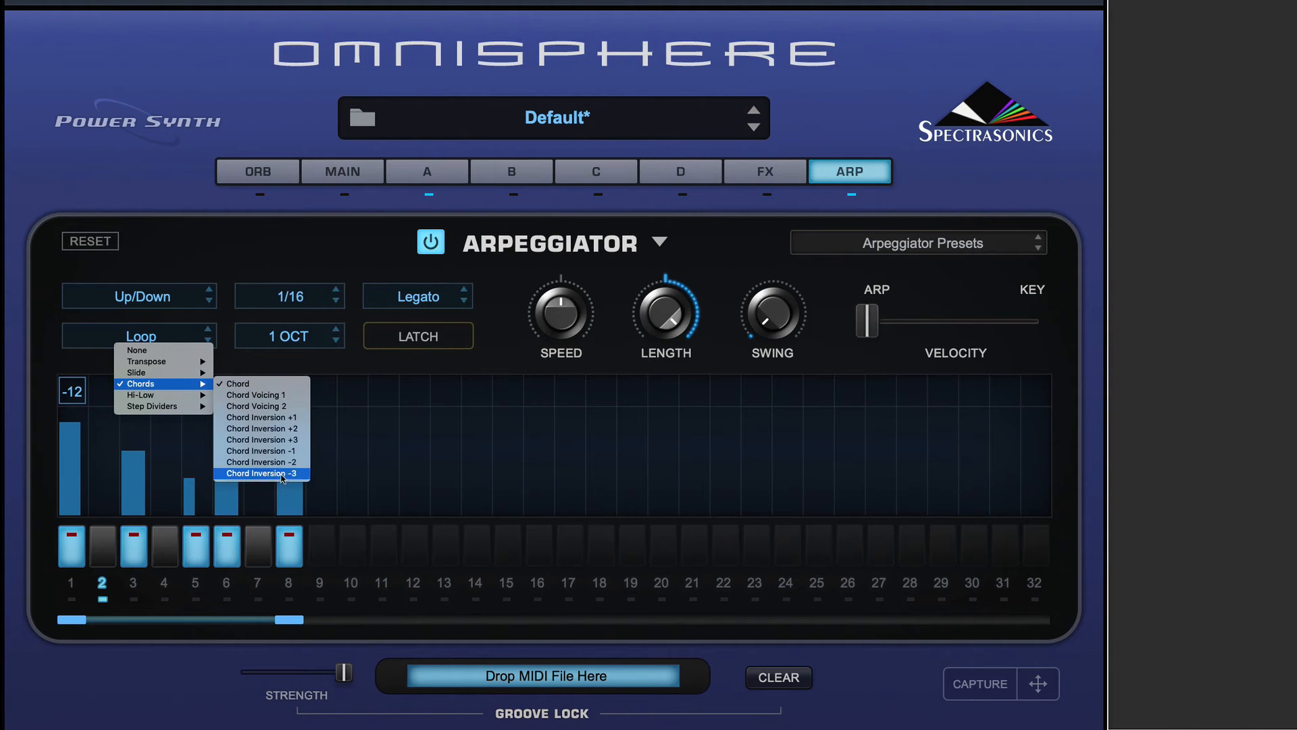
click(426, 402)
mouse_move(153, 397)
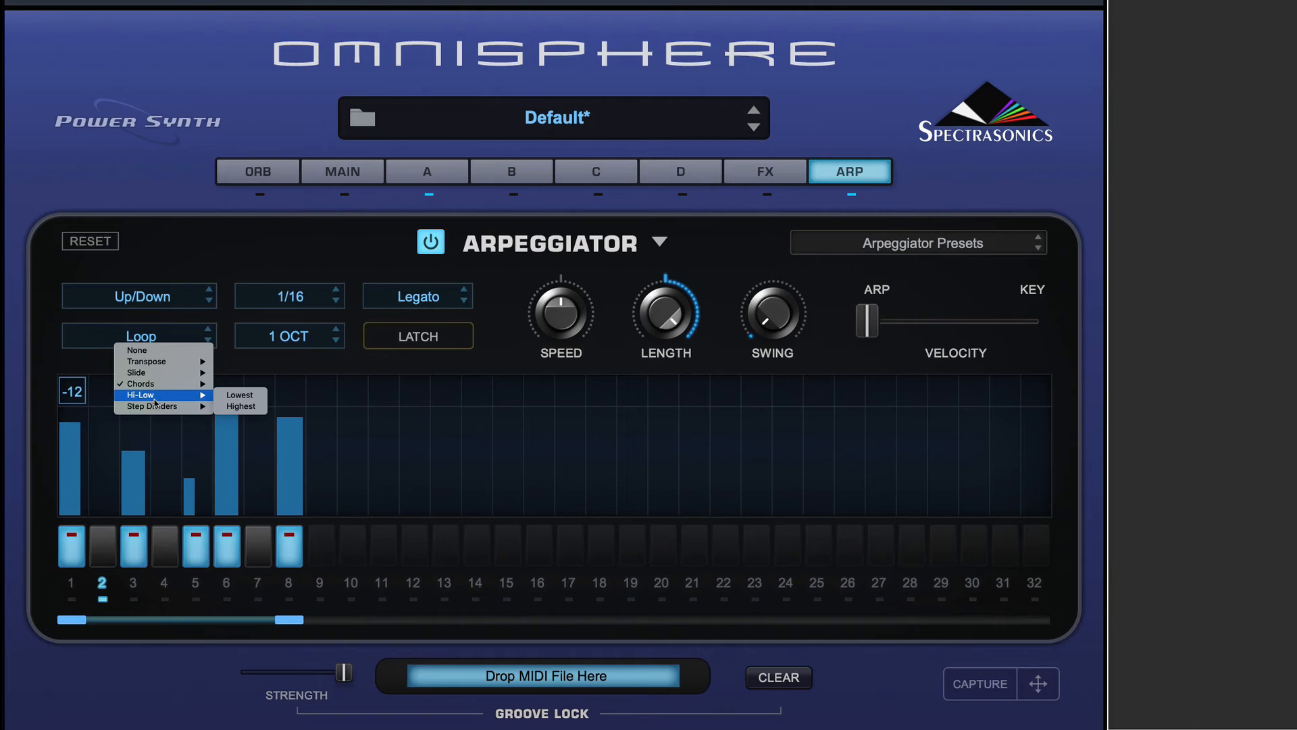
click(240, 396)
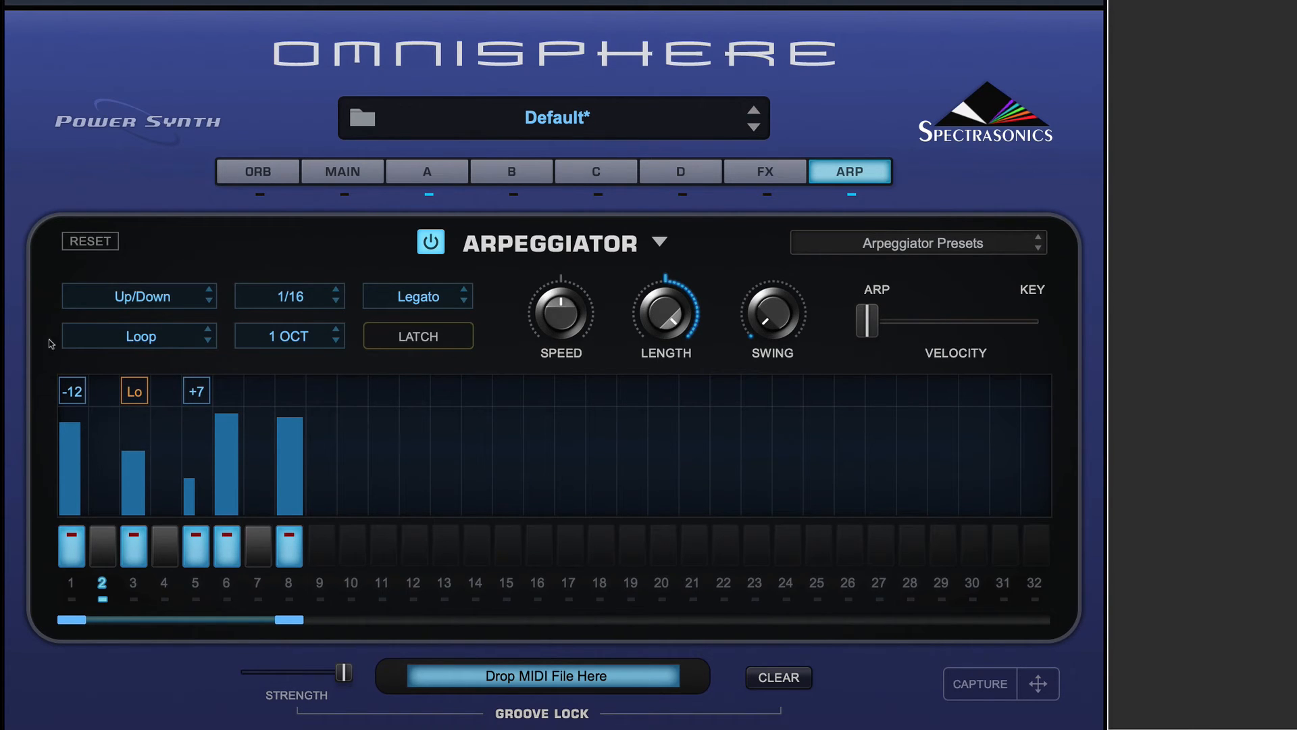
Check the Hi-Low options for step 3 and change its modifier to Step Divider 3.
click(135, 399)
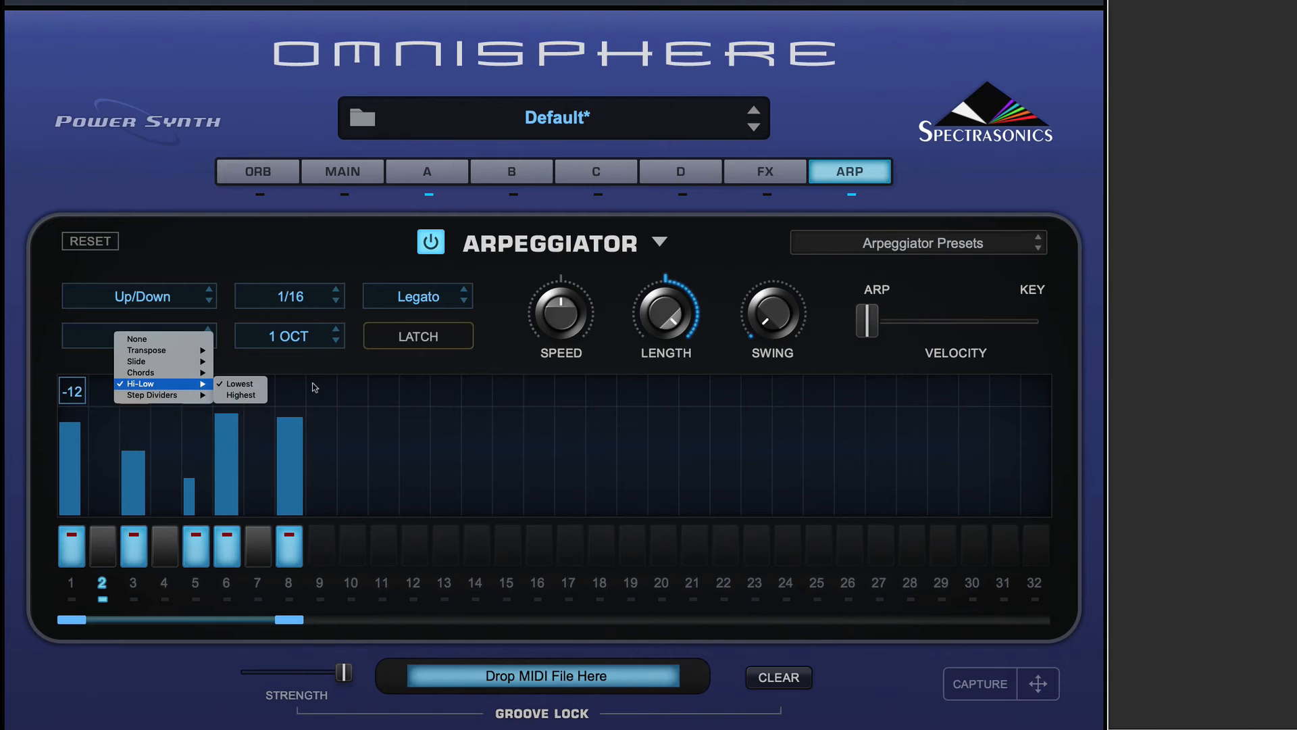
click(123, 501)
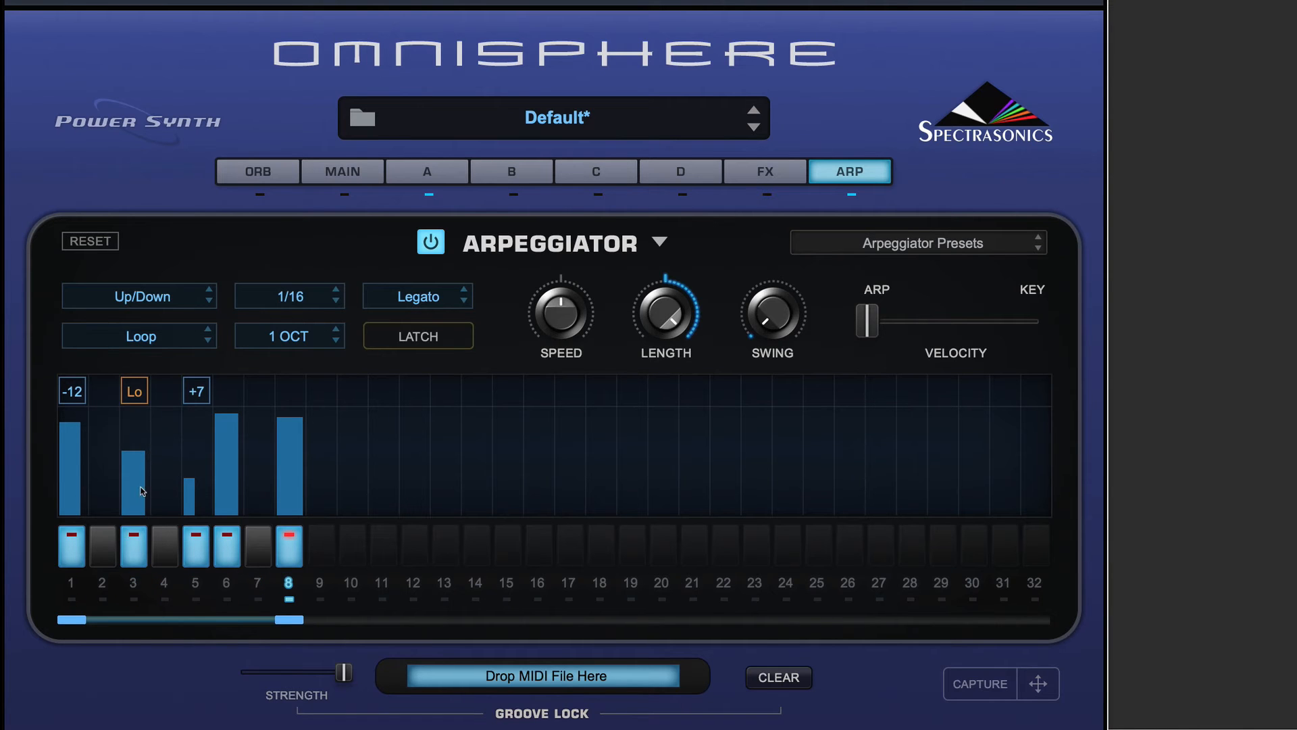
click(147, 392)
mouse_move(150, 397)
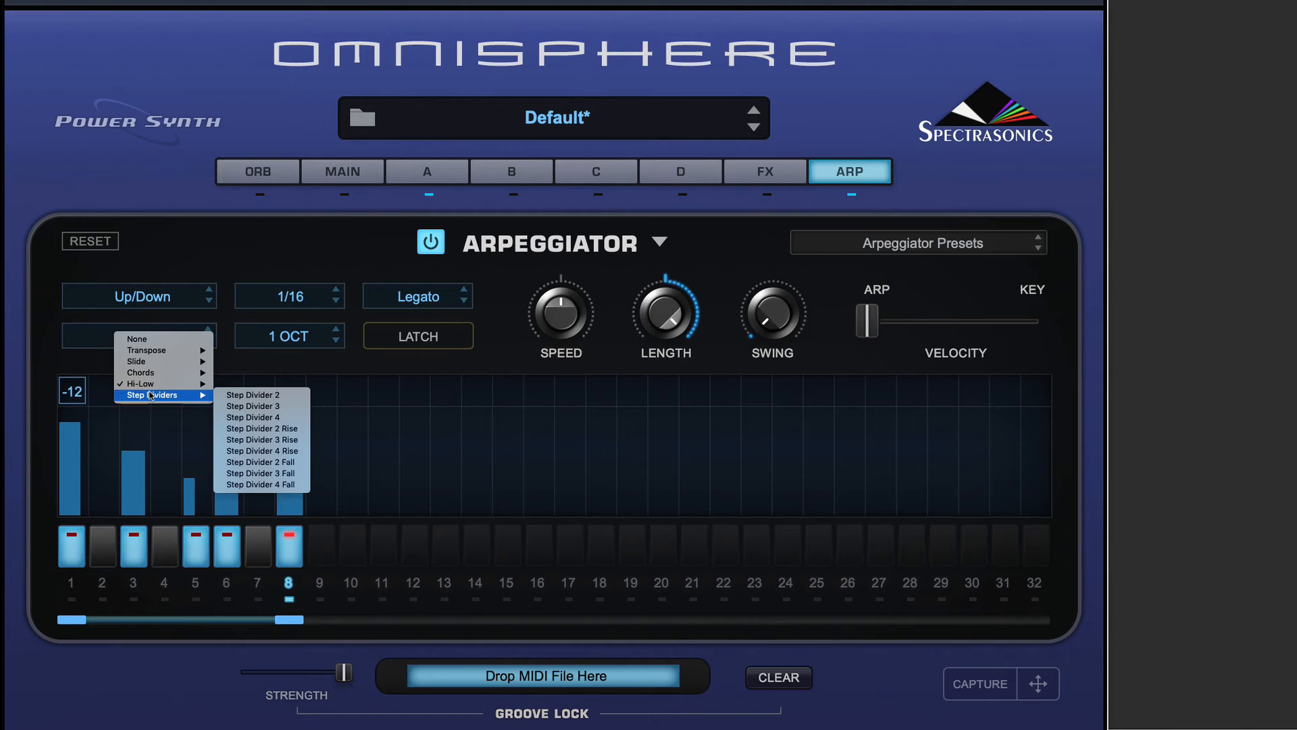
click(278, 408)
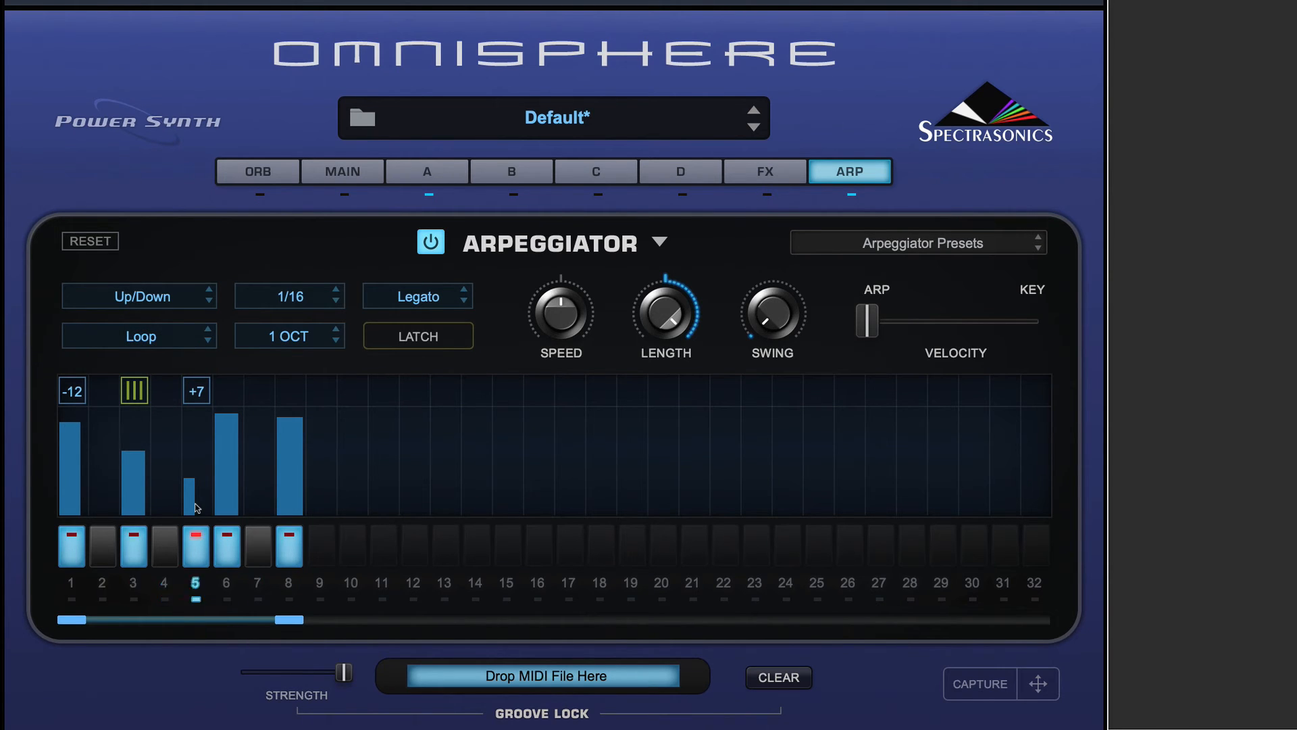
Switch step 1 off and give step 3 a note about half a step long with near-maximum velocity.
click(70, 546)
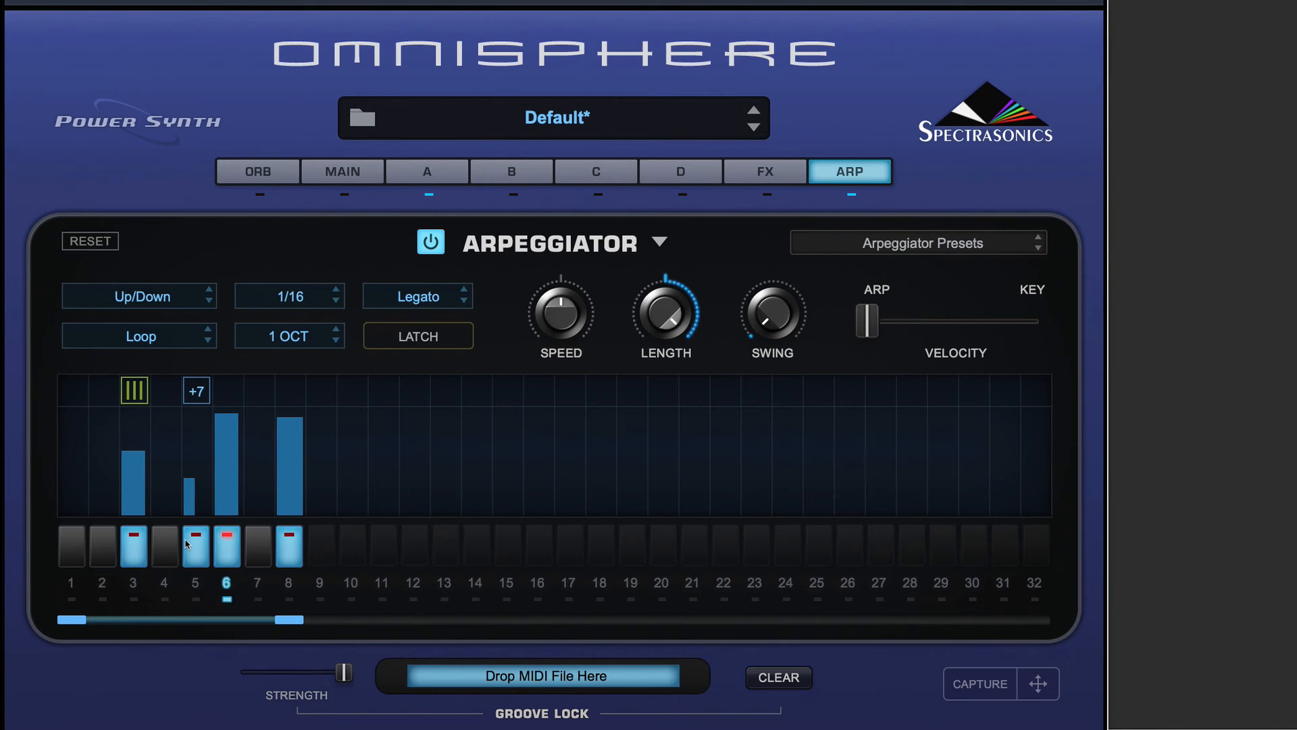
drag(148, 481, 147, 417)
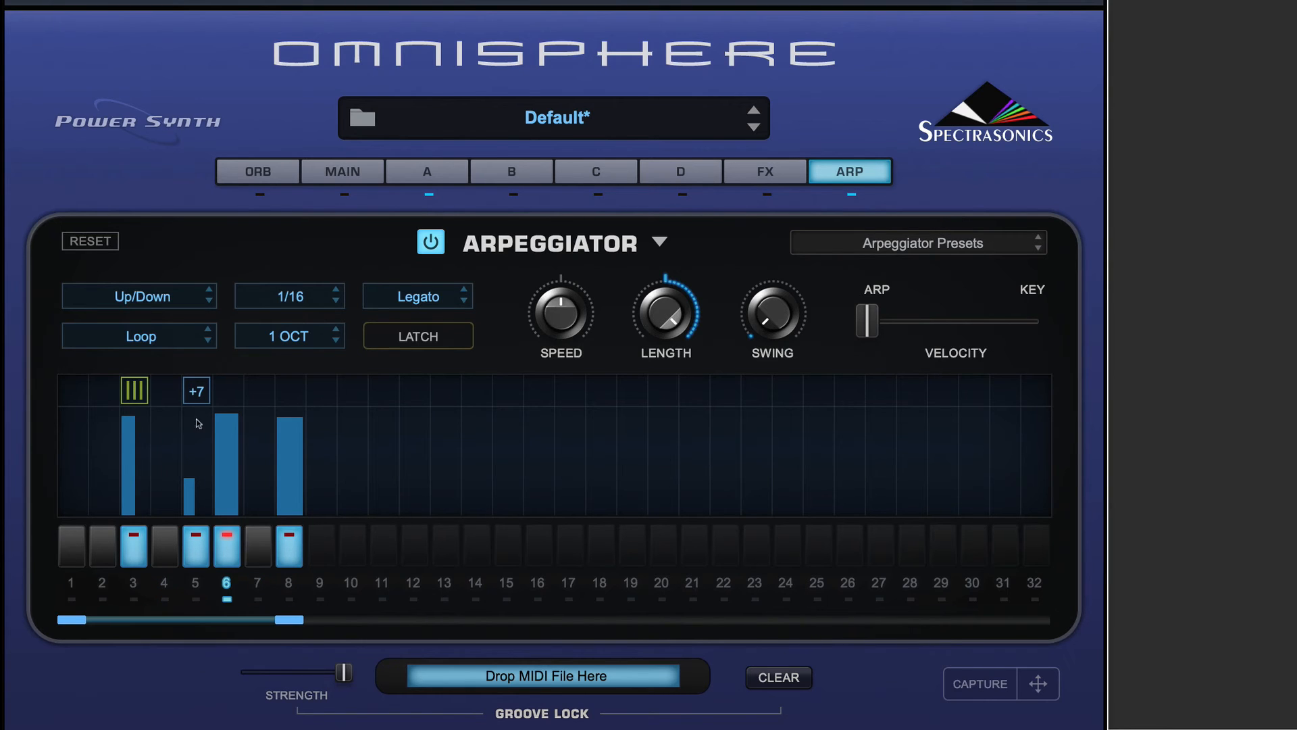
click(182, 333)
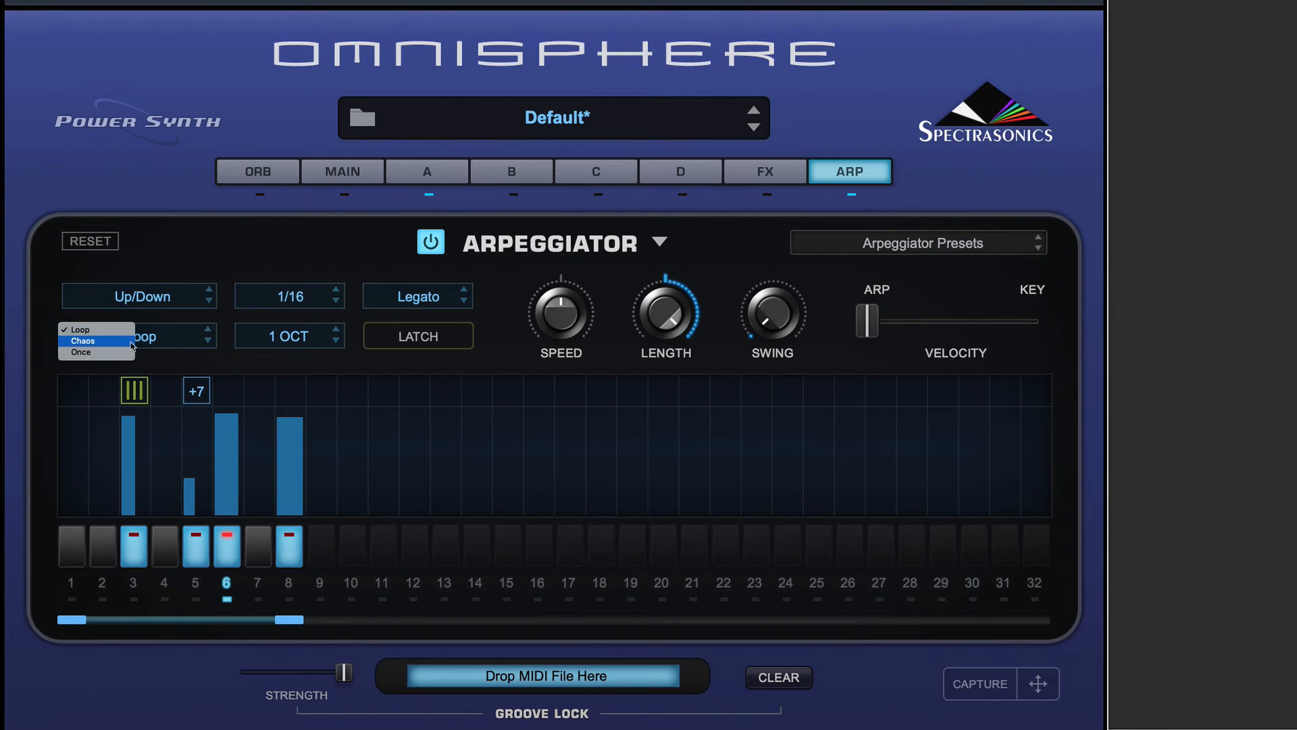
click(205, 330)
Set step 3's modifier to Step Divider 3 Rise.
click(141, 394)
mouse_move(161, 385)
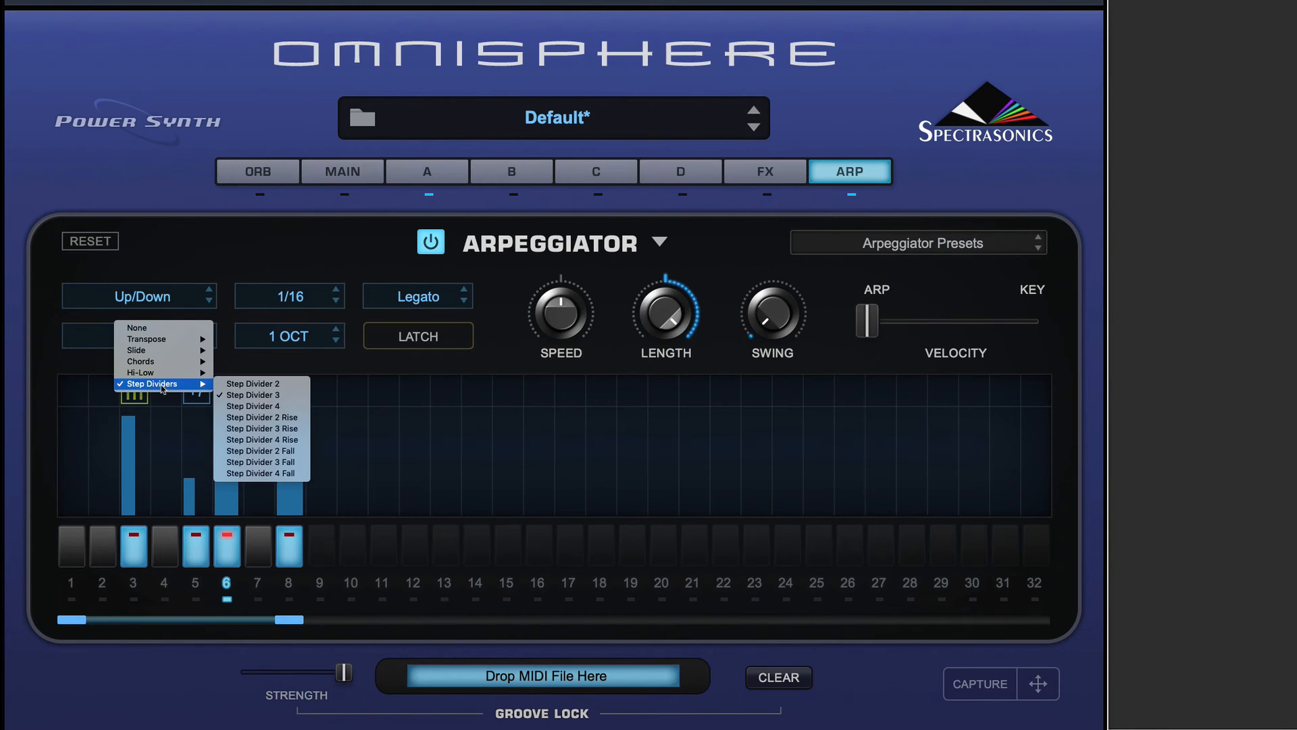
click(288, 427)
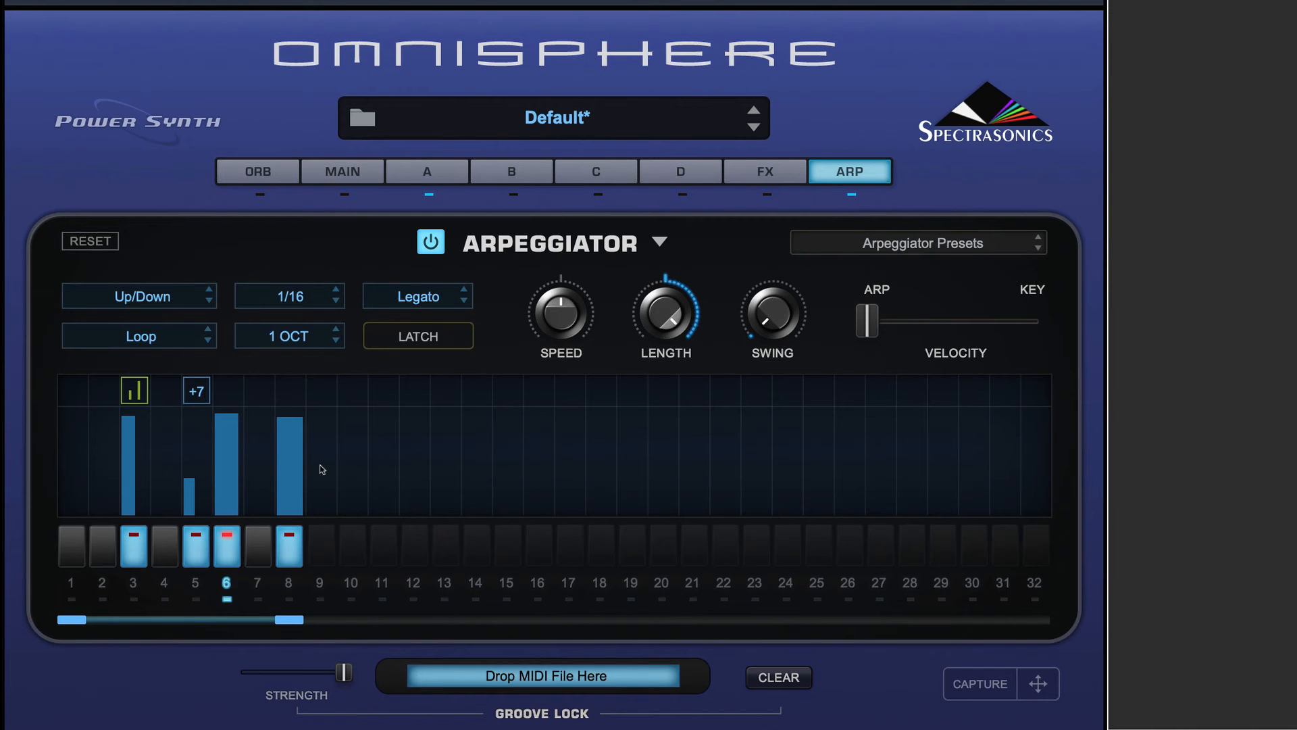
Set the arpeggiator clock to 1/8 and change step 3's modifier to a rising step divider with more divisions.
click(293, 301)
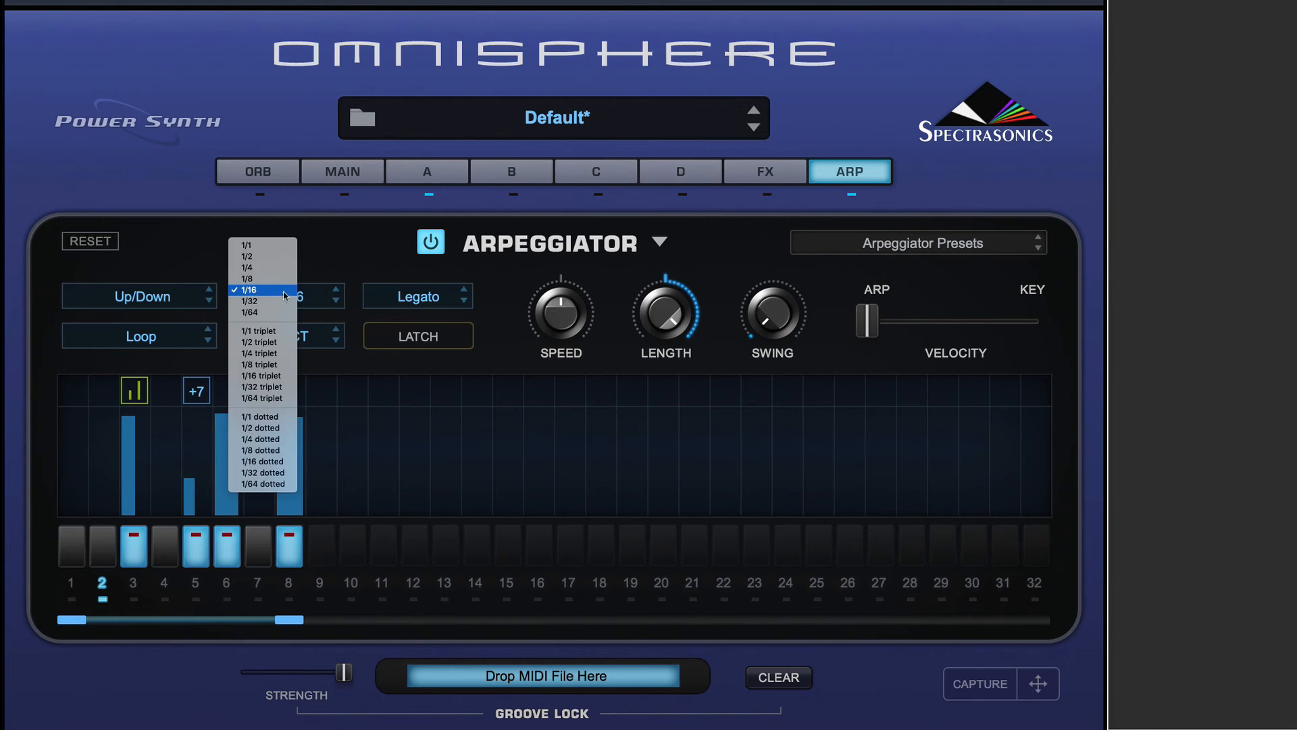
click(281, 277)
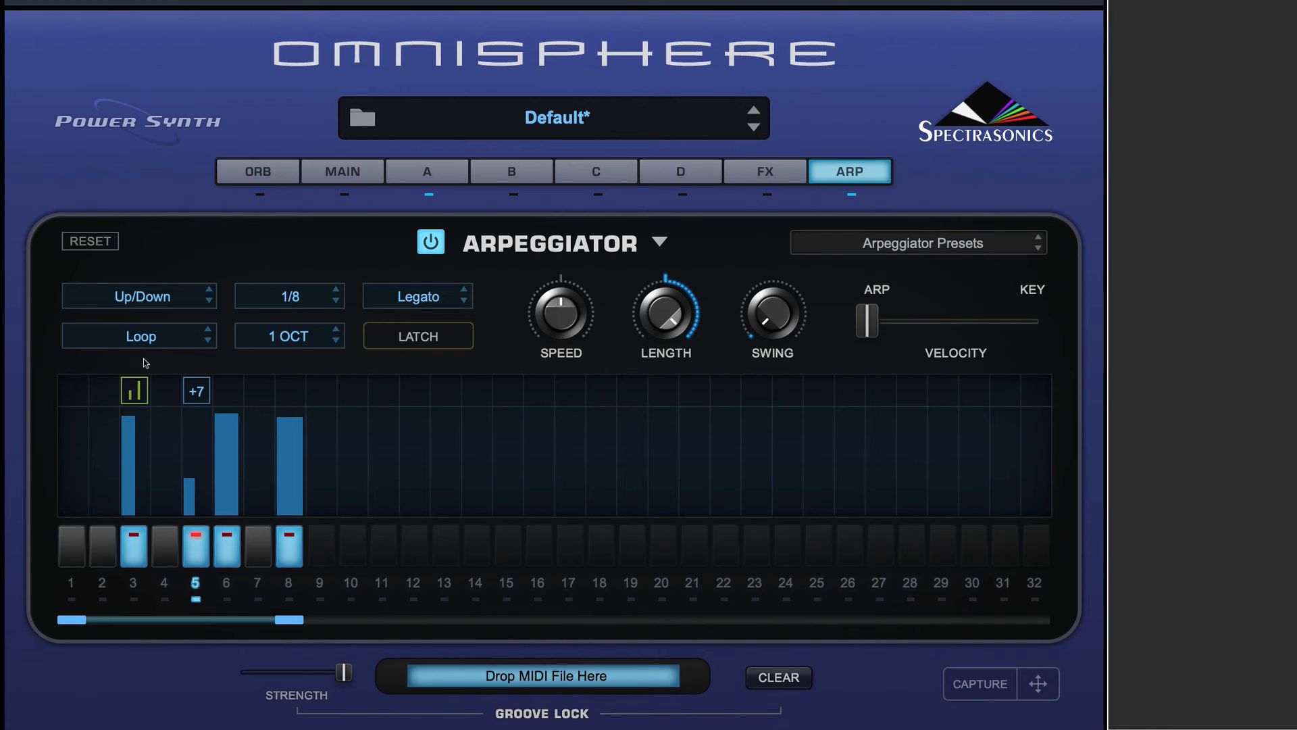
click(127, 400)
mouse_move(162, 384)
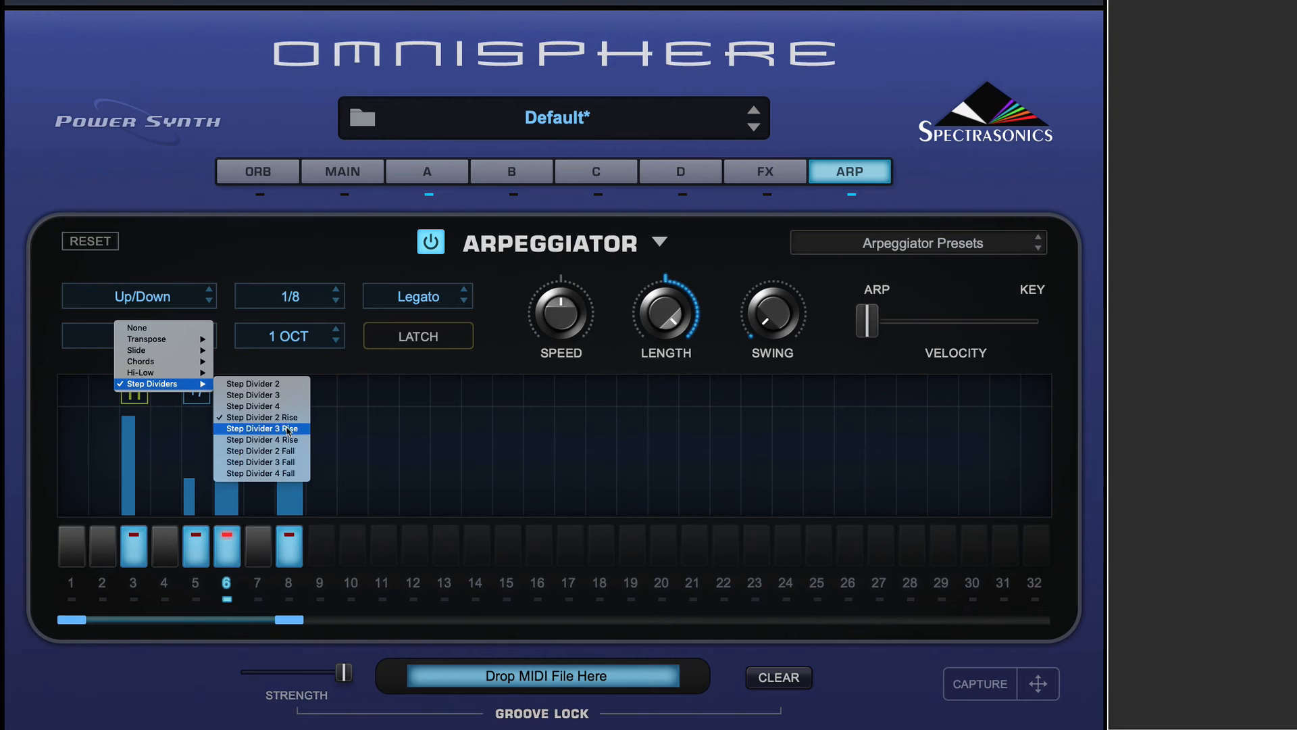
click(81, 468)
Switch step 1 back on and return the arpeggiator clock to 1/16.
click(68, 555)
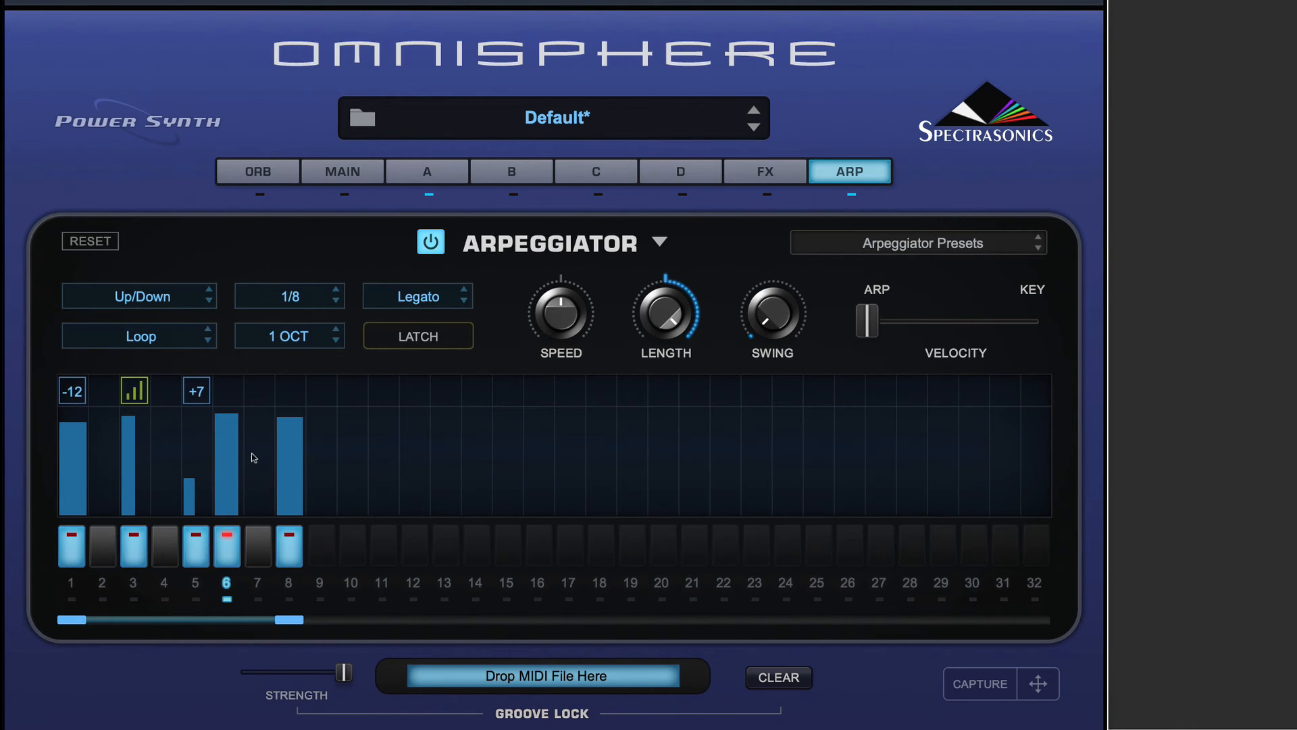
click(280, 290)
click(278, 300)
Initialize the arpeggiator to clear all steps and modifiers from the pattern.
click(659, 244)
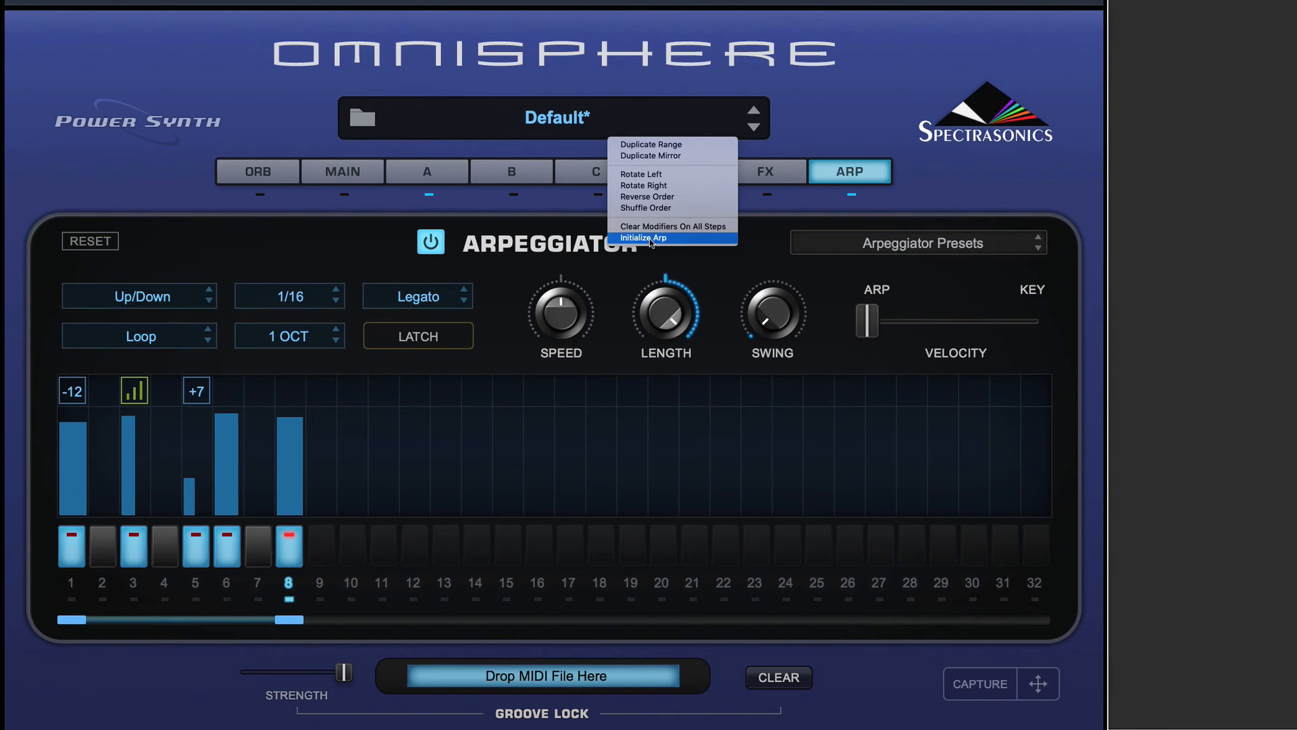
click(651, 239)
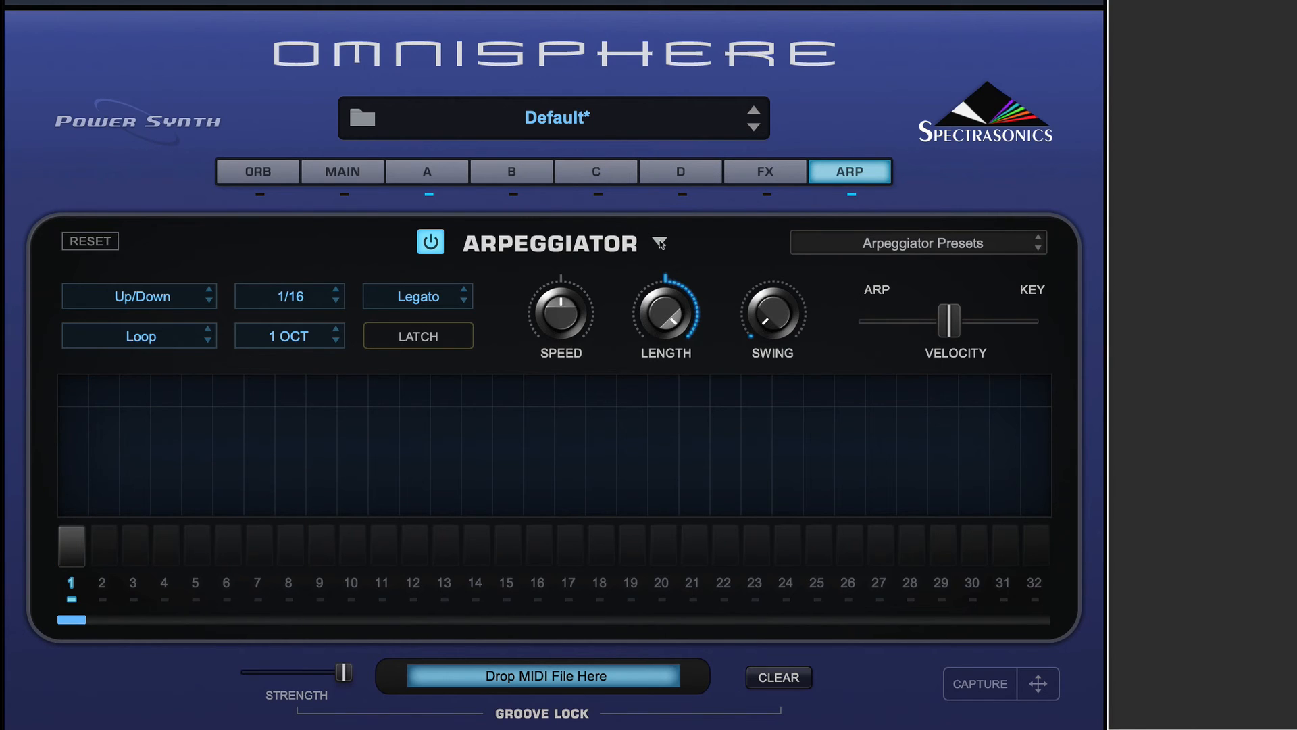
click(659, 242)
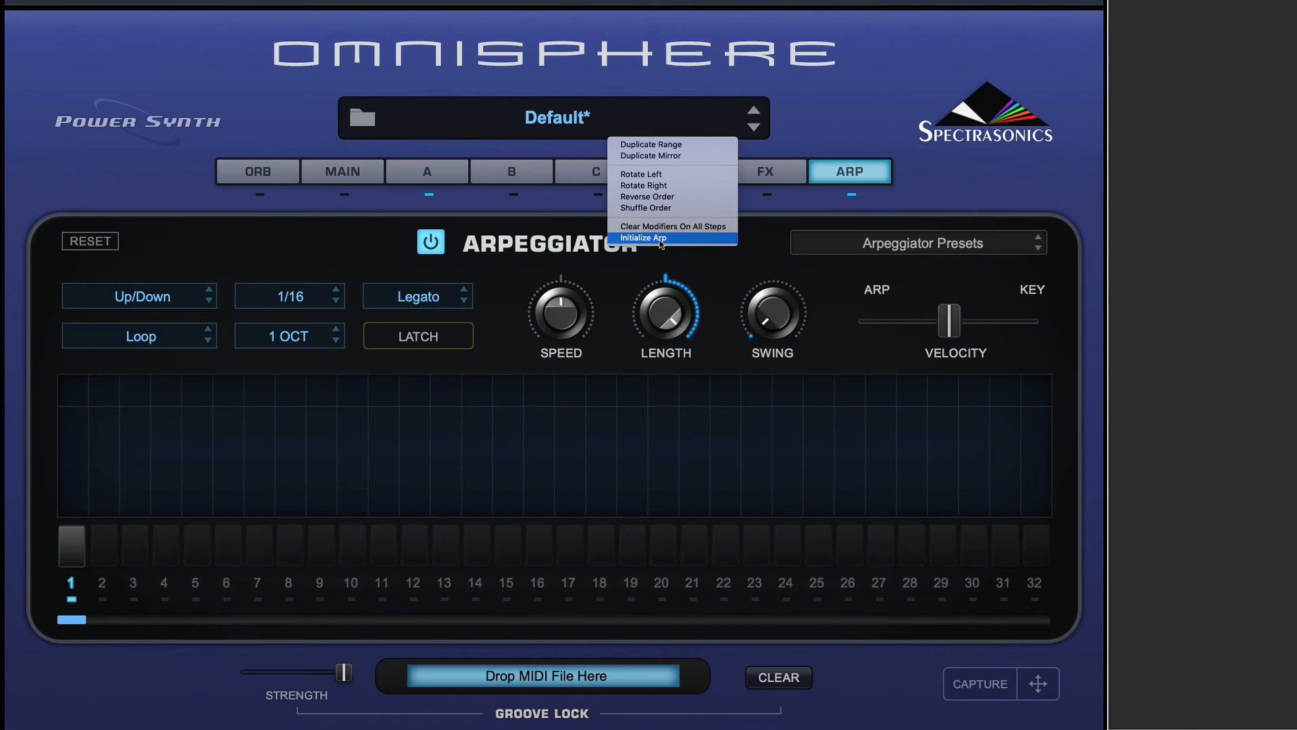
click(766, 265)
Load the arpeggiator effects preset FX - Cartoon Burp Effect and advance to FX - Fifths Gliss Up.
click(933, 247)
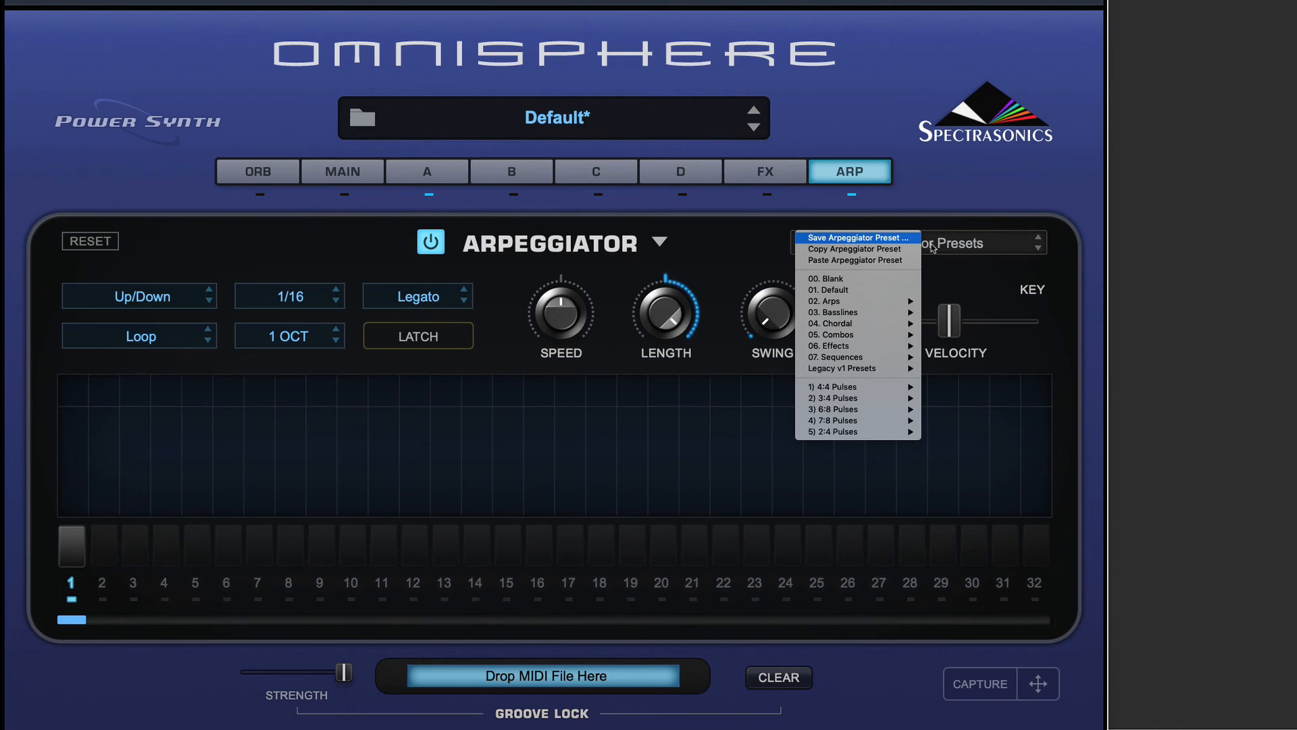
click(1008, 245)
click(961, 248)
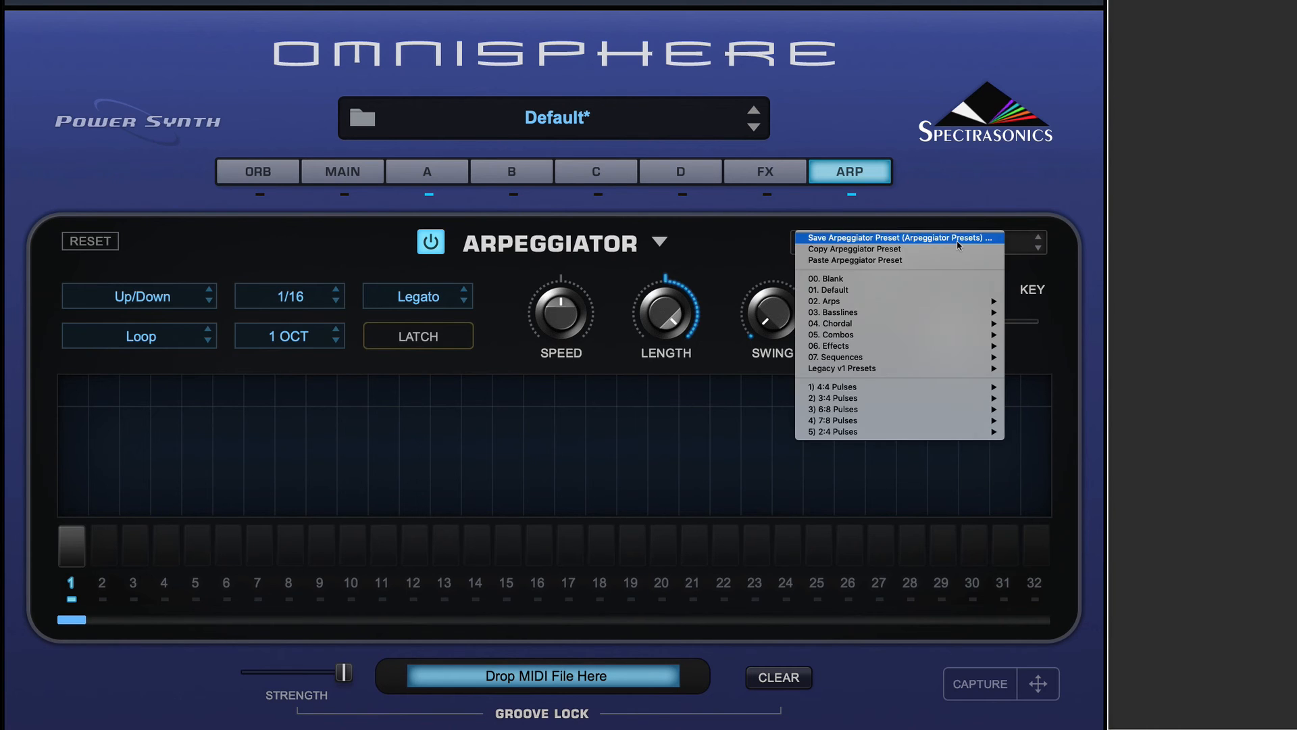
mouse_move(872, 304)
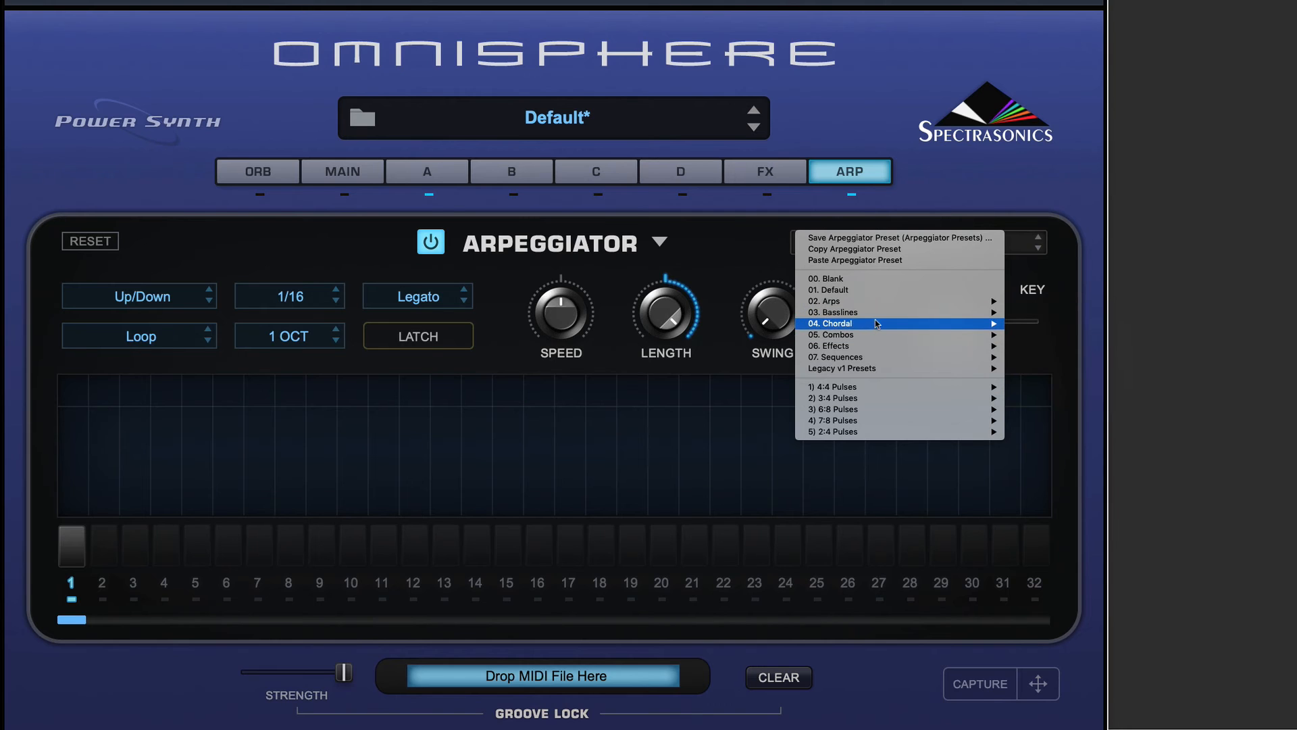
mouse_move(875, 339)
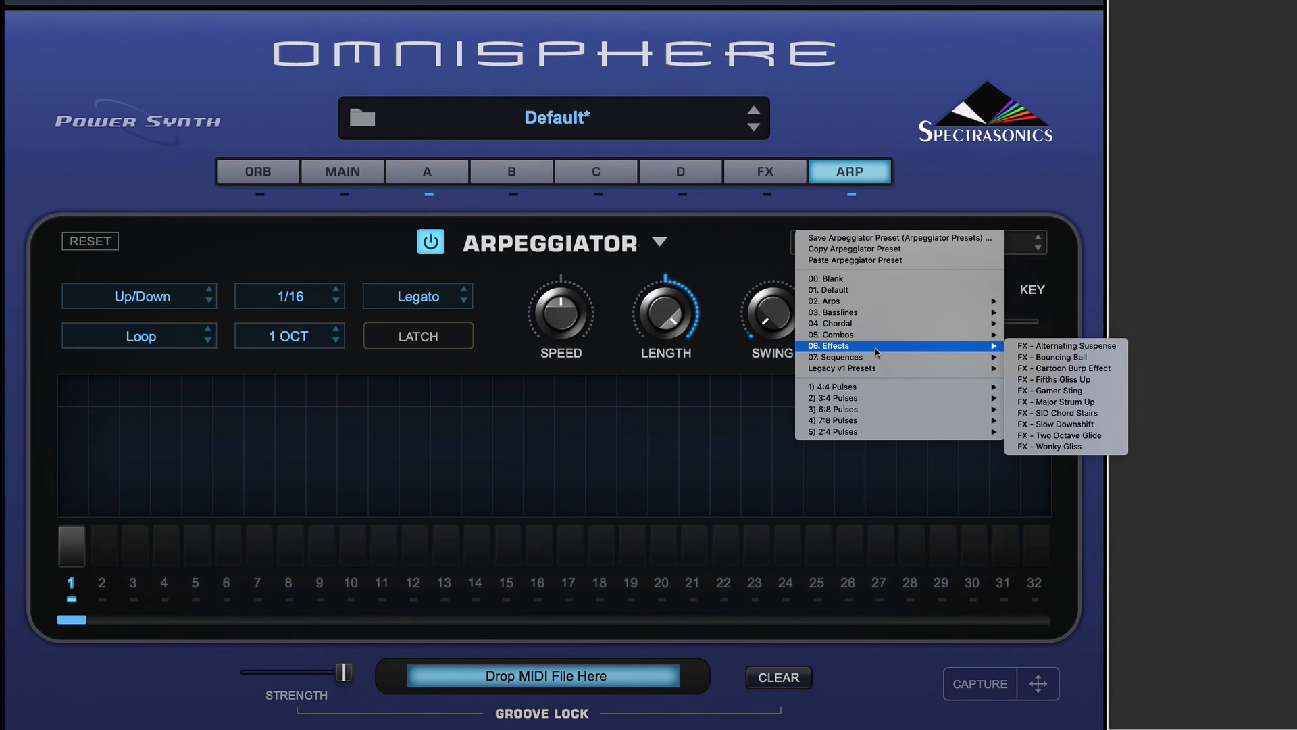
click(1089, 369)
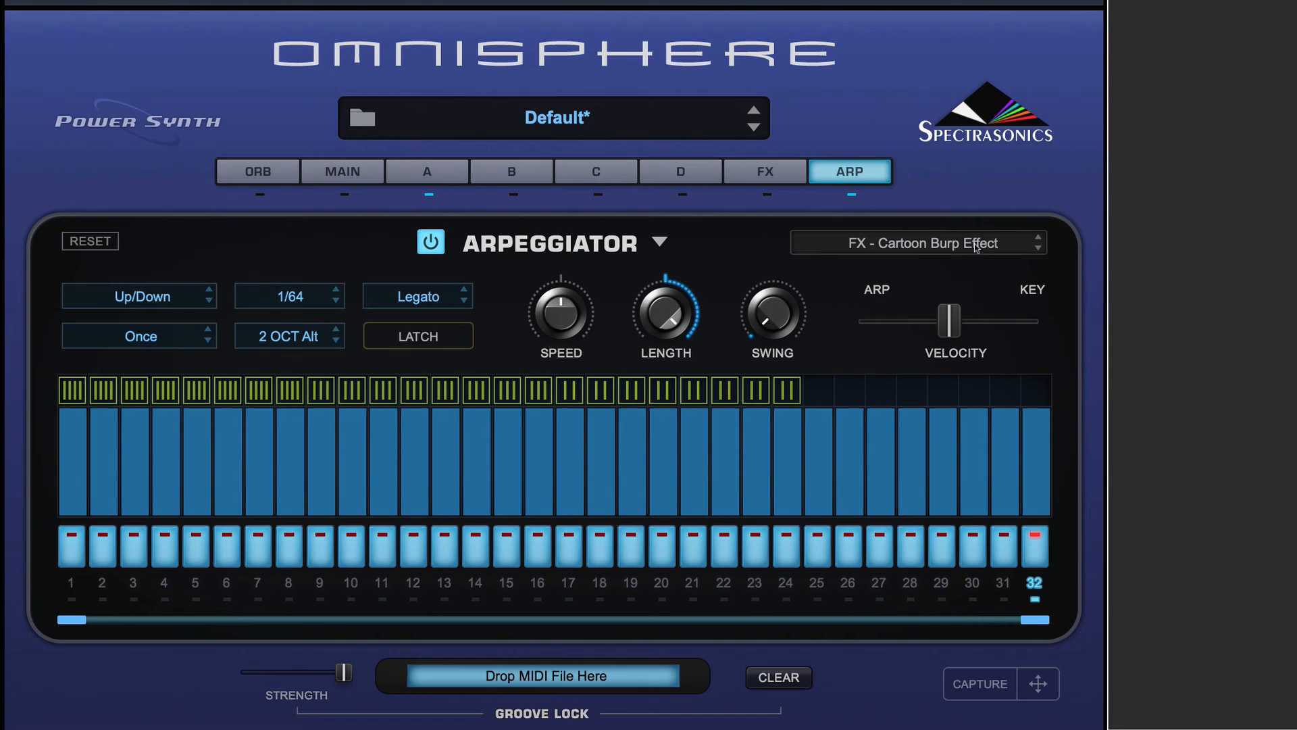
click(1040, 248)
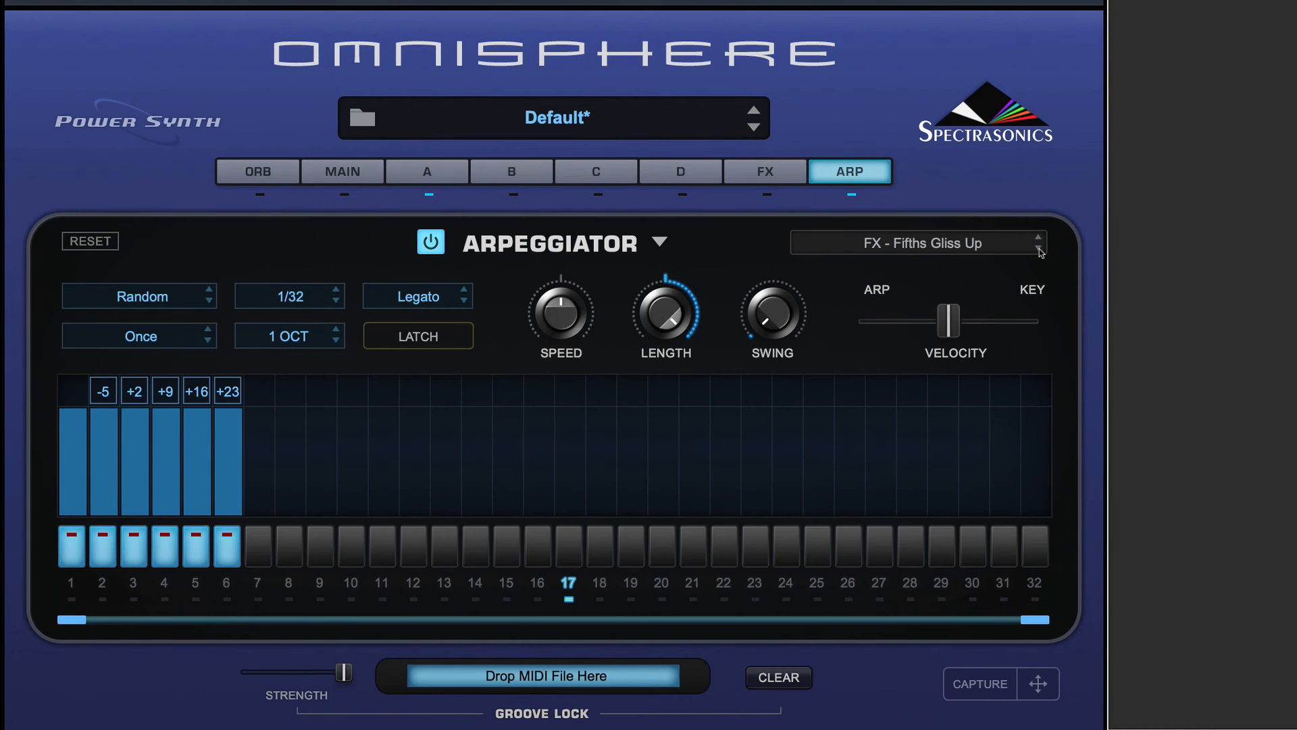
Browse the preset categories and load the arpeggiator preset ARP - Divided Echo Swells.
click(977, 247)
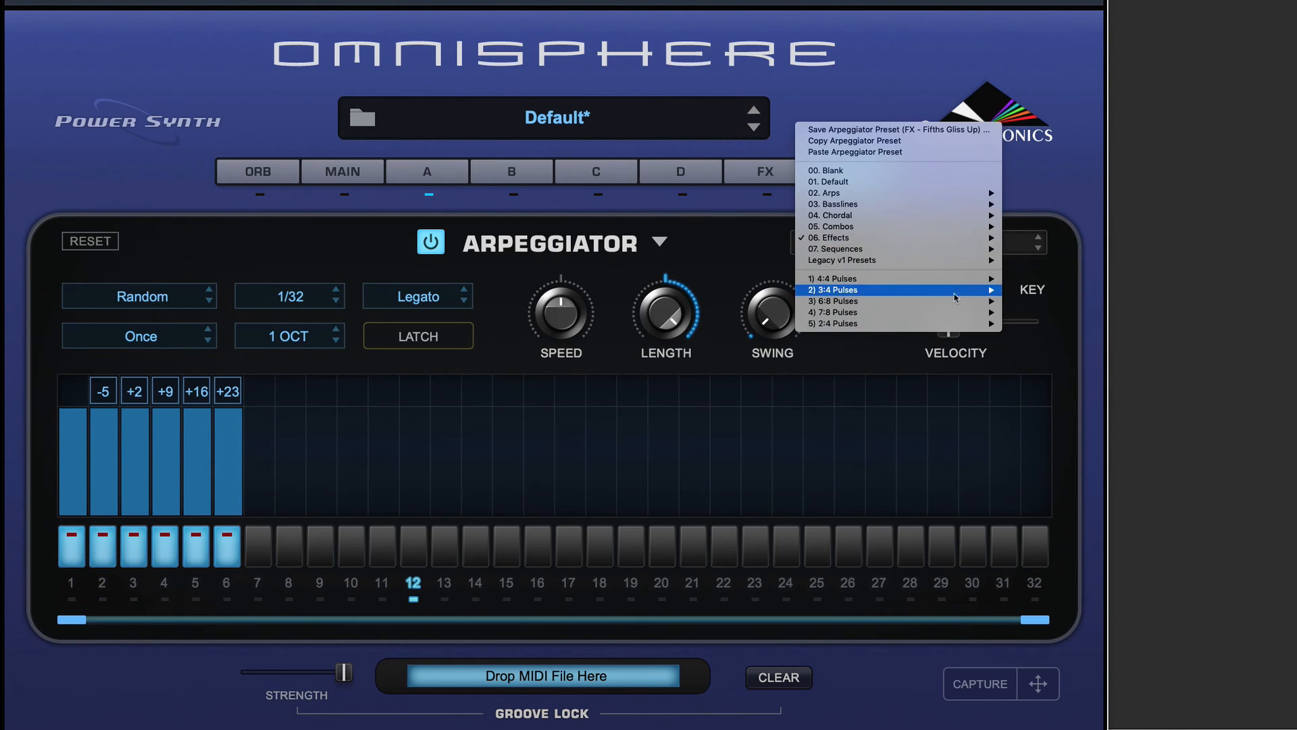
mouse_move(964, 236)
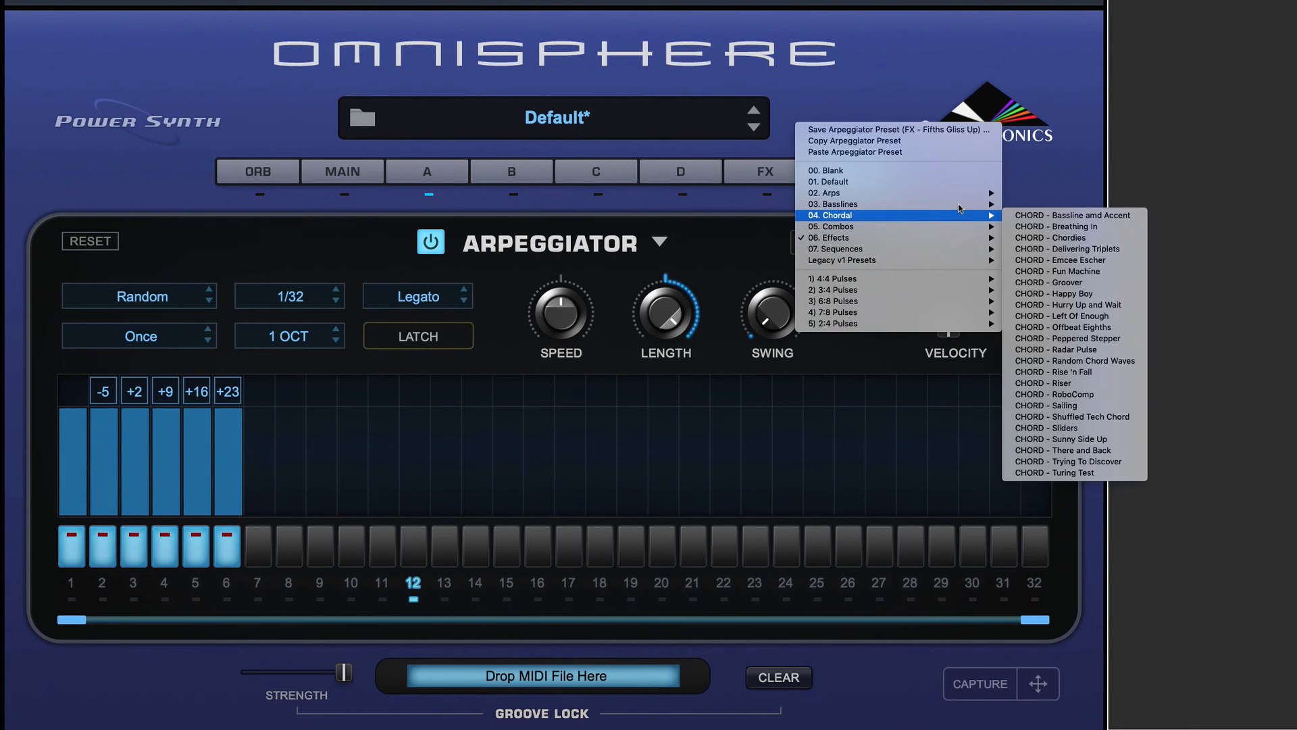
mouse_move(976, 195)
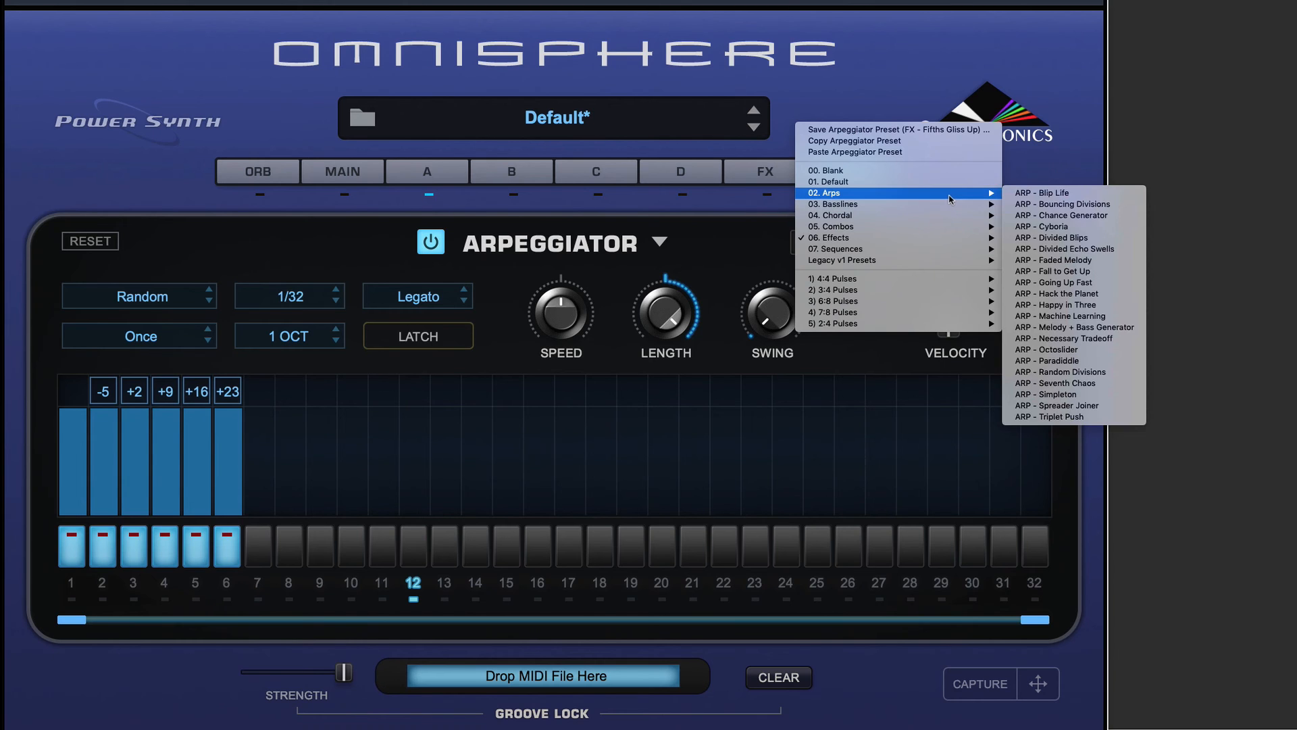
click(1081, 249)
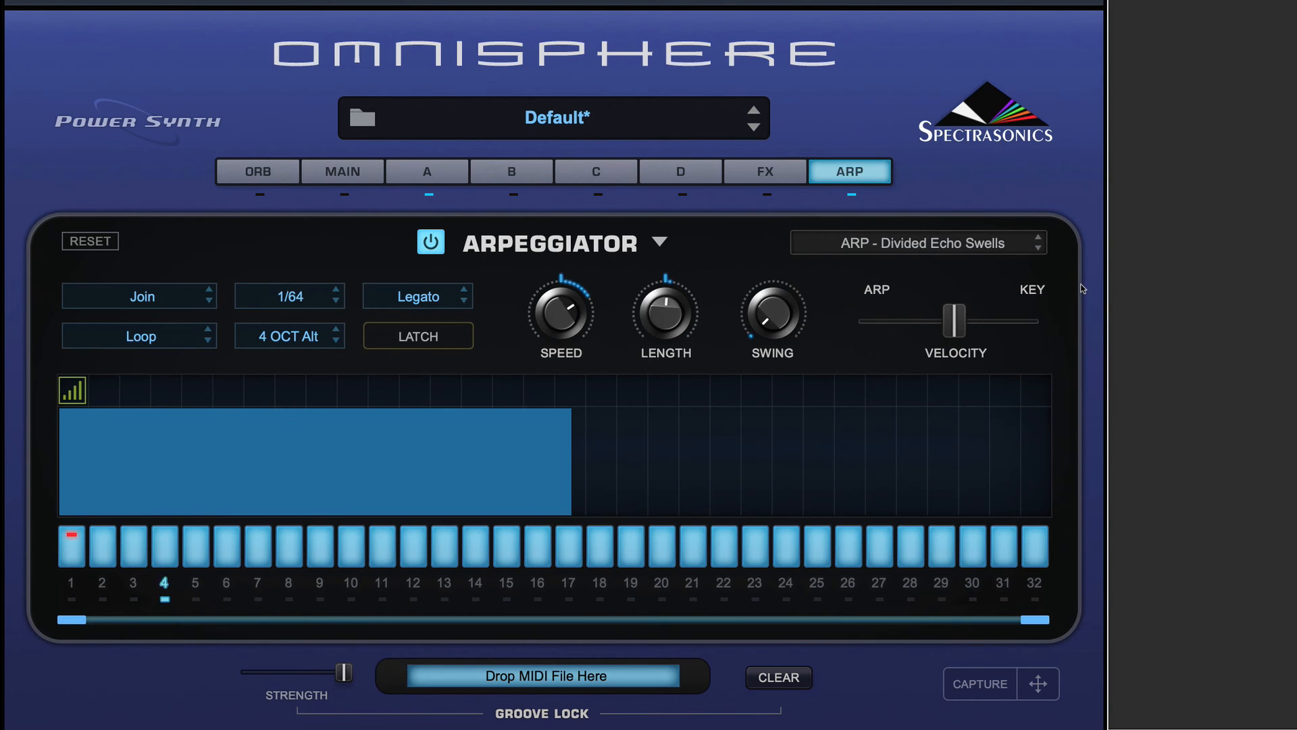
Load the arpeggiator bassline preset BASS - Knod Ya Head.
click(976, 241)
mouse_move(891, 177)
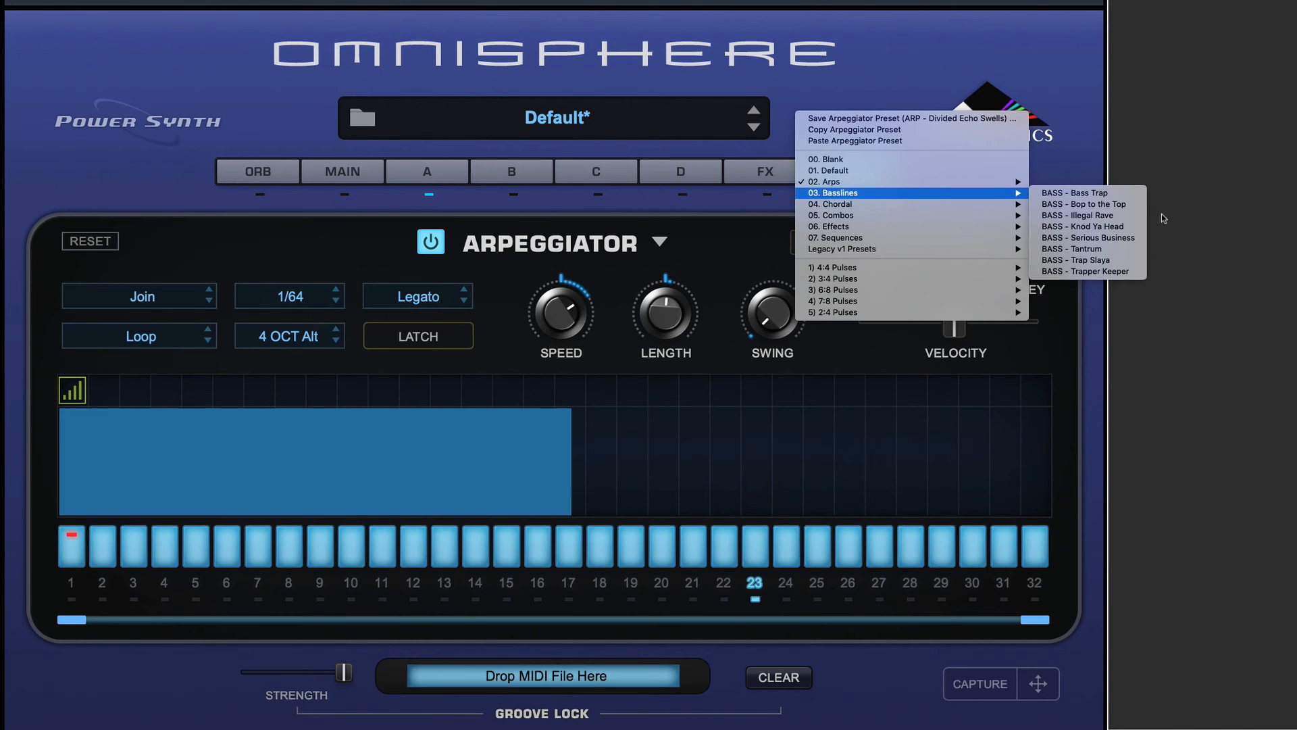
click(1122, 223)
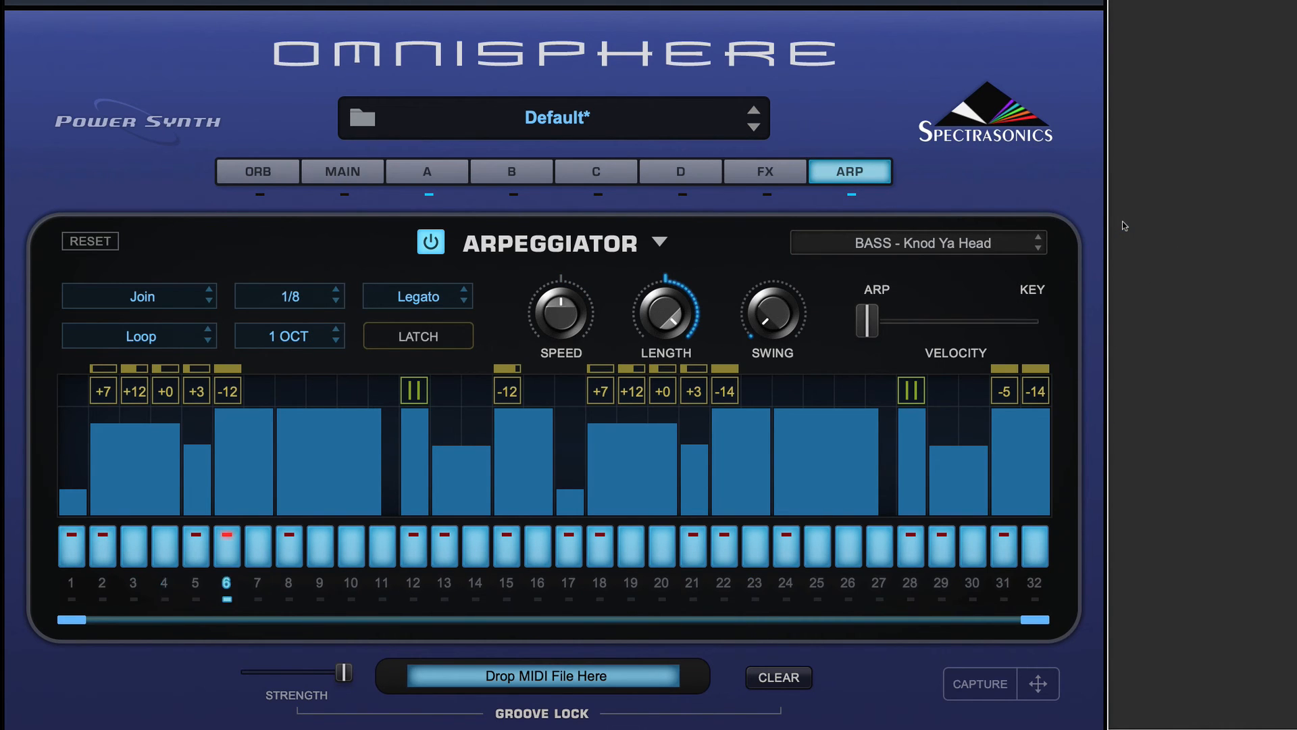
Load the 16th Notes preset from the 4:4 Pulses category and reduce the arpeggiator's note Length slightly.
click(975, 240)
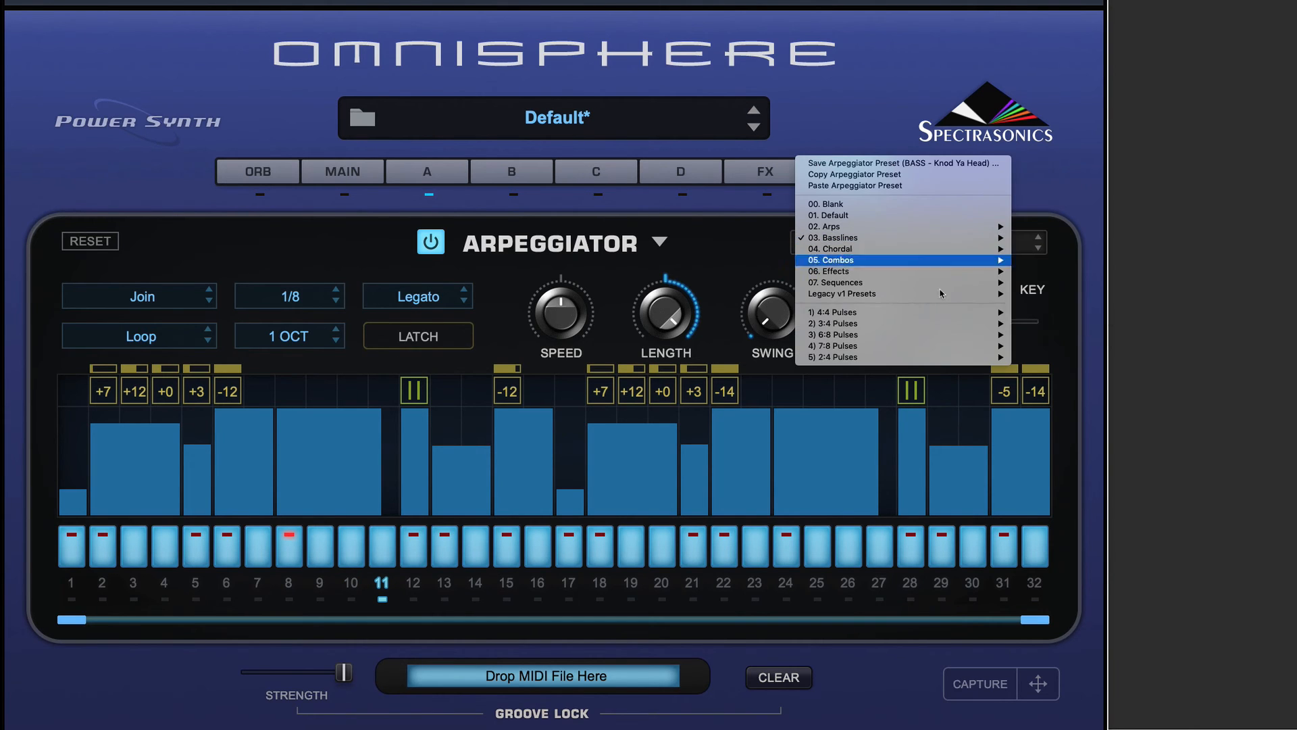
mouse_move(935, 318)
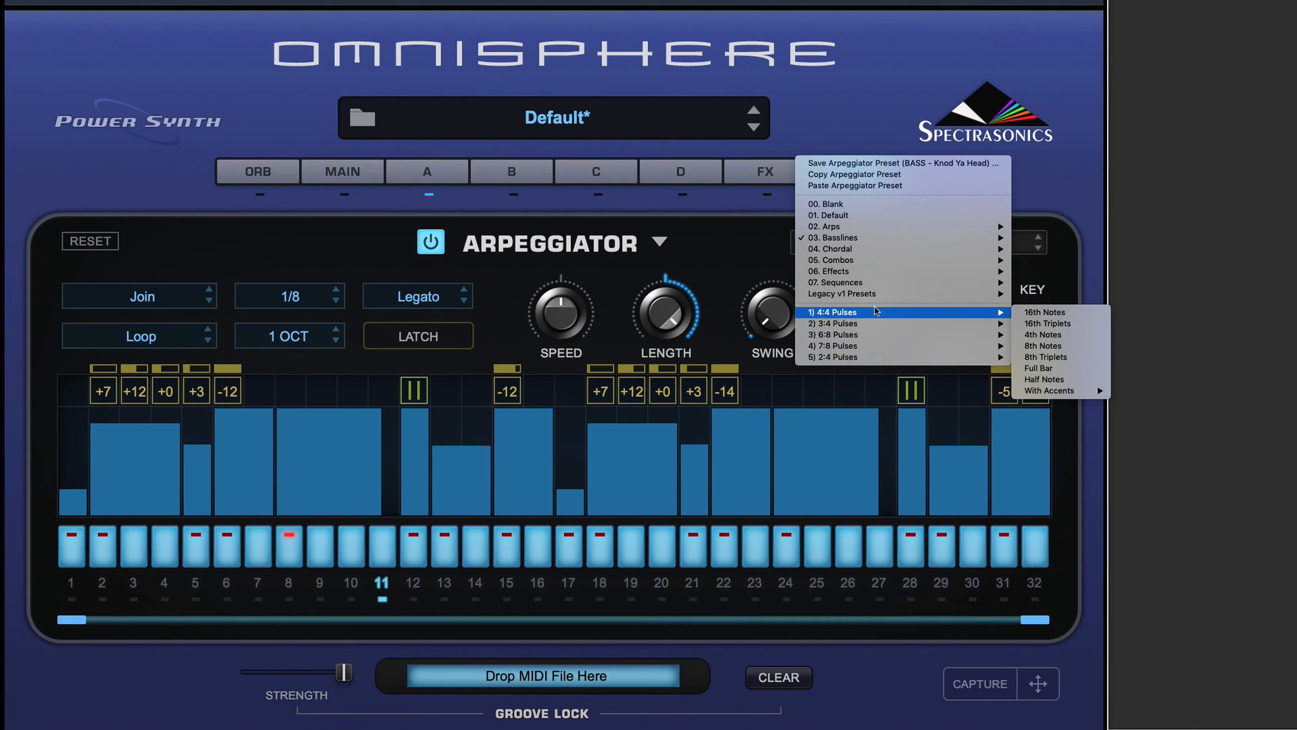
click(1074, 313)
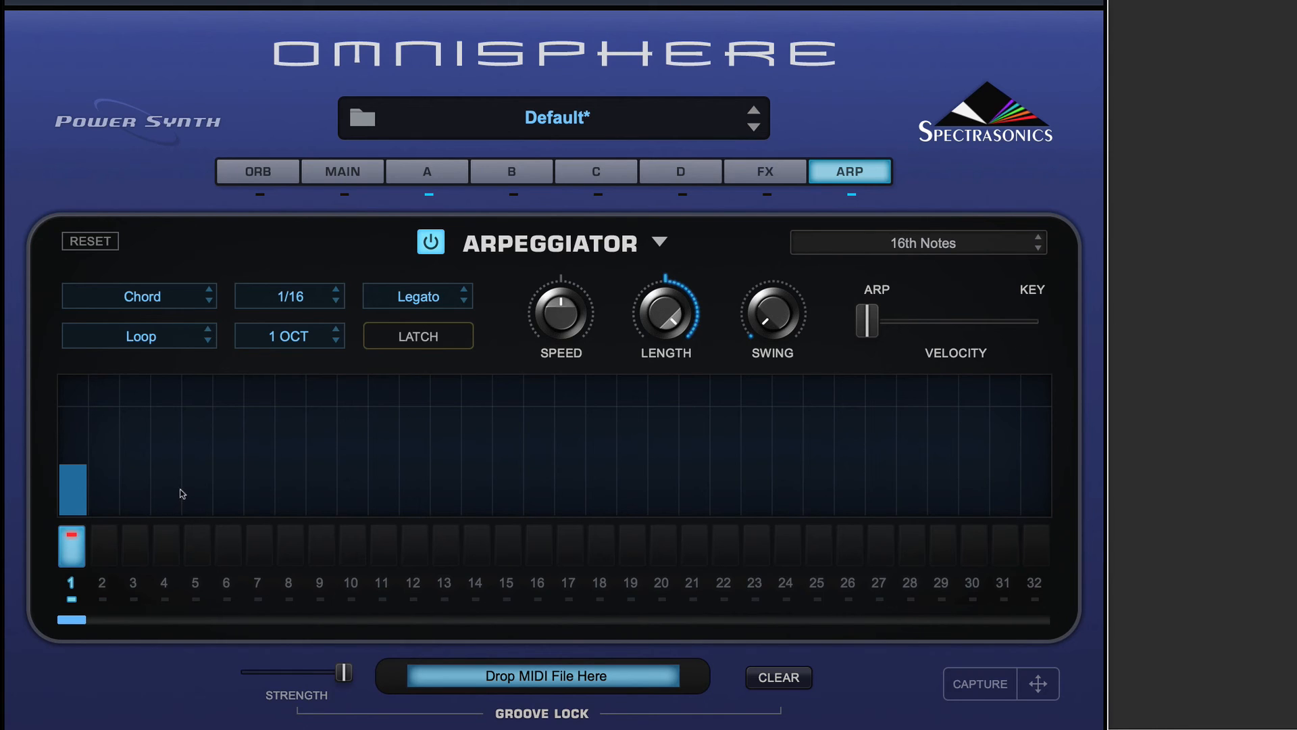
drag(681, 302, 670, 363)
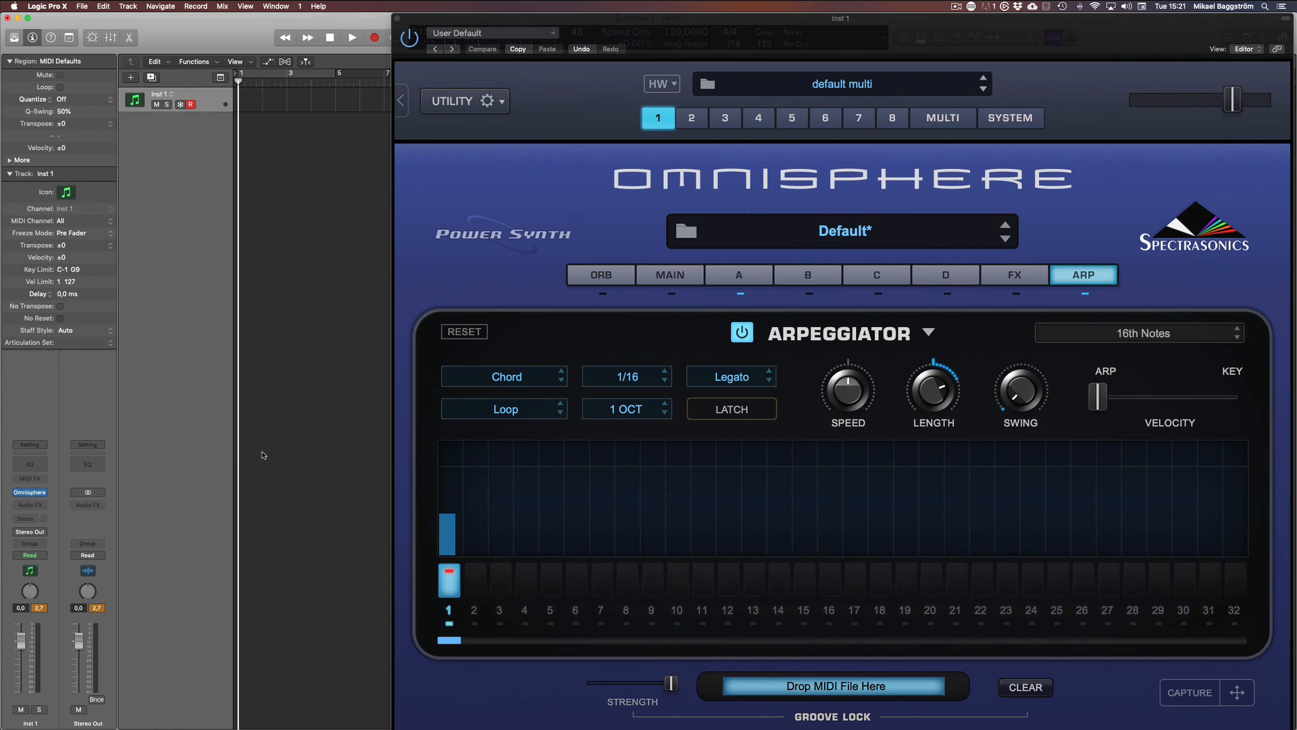
Hide the track inspector in Logic Pro X and set the arpeggiator's pattern mode to Up/Down.
key(i)
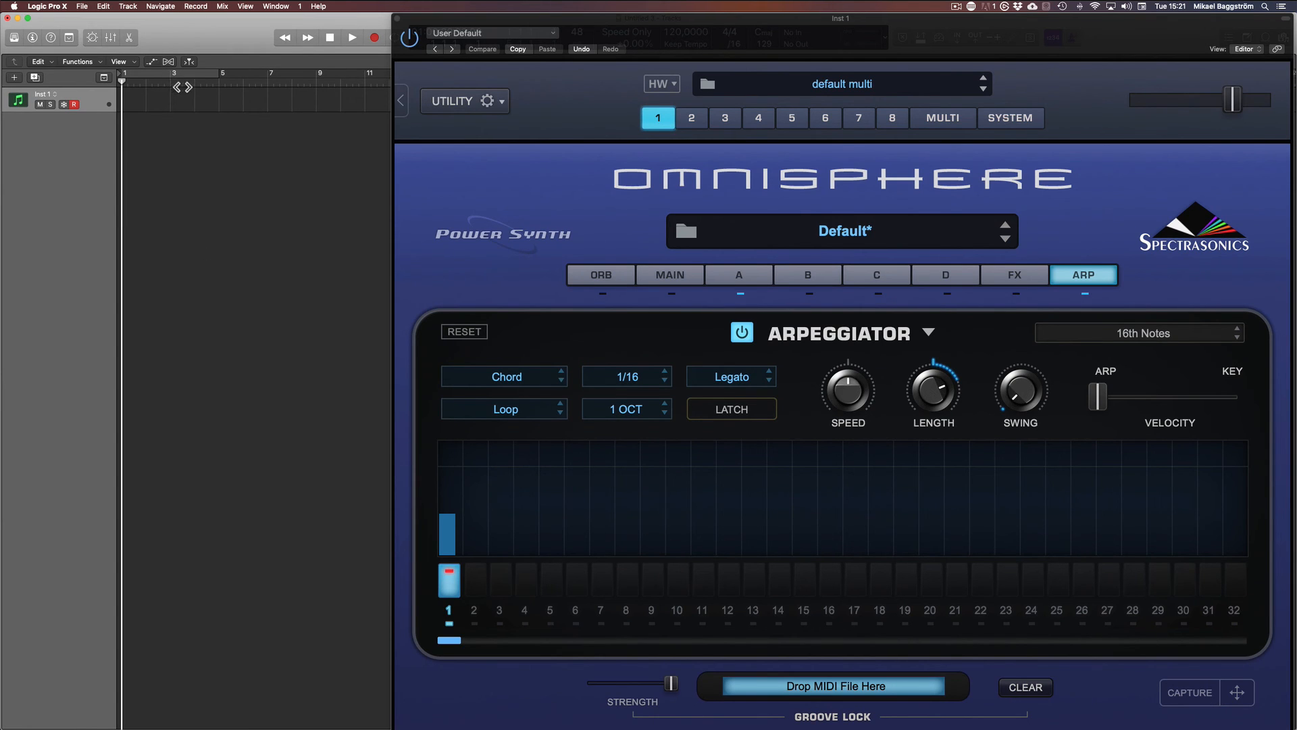
click(1224, 334)
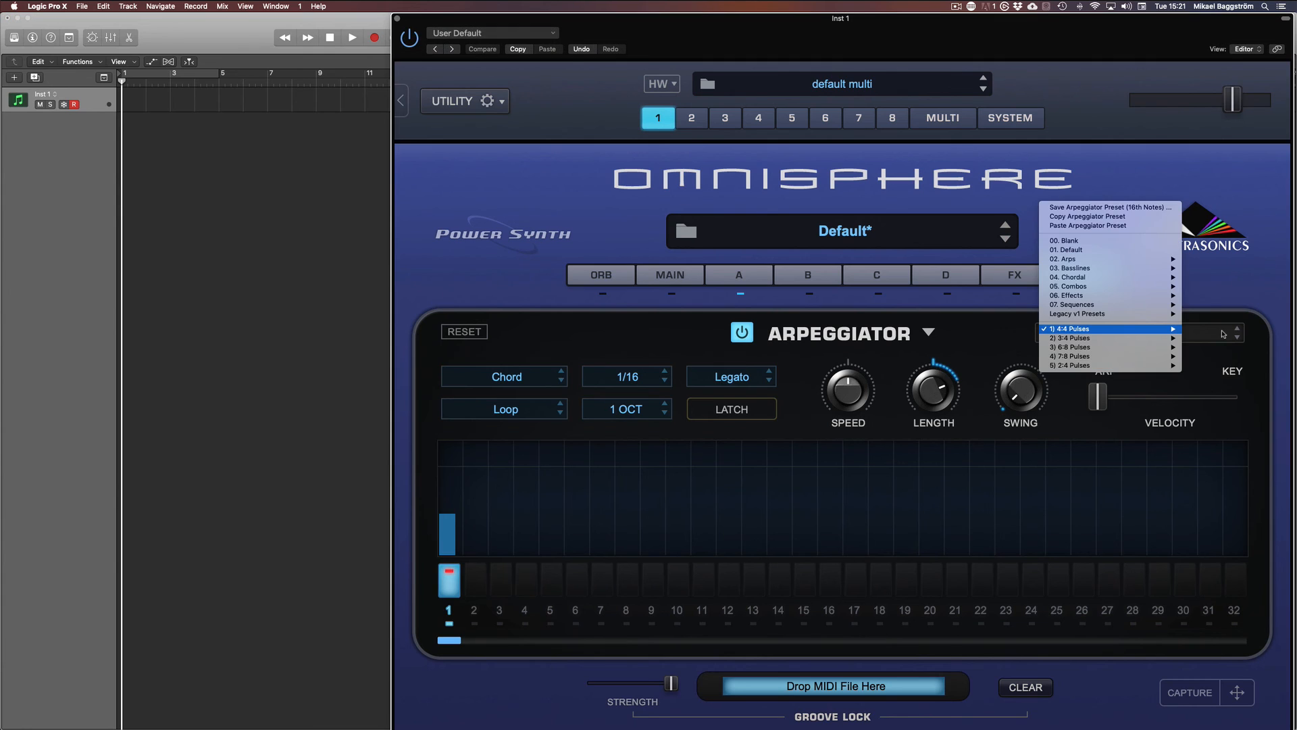
click(543, 380)
click(534, 376)
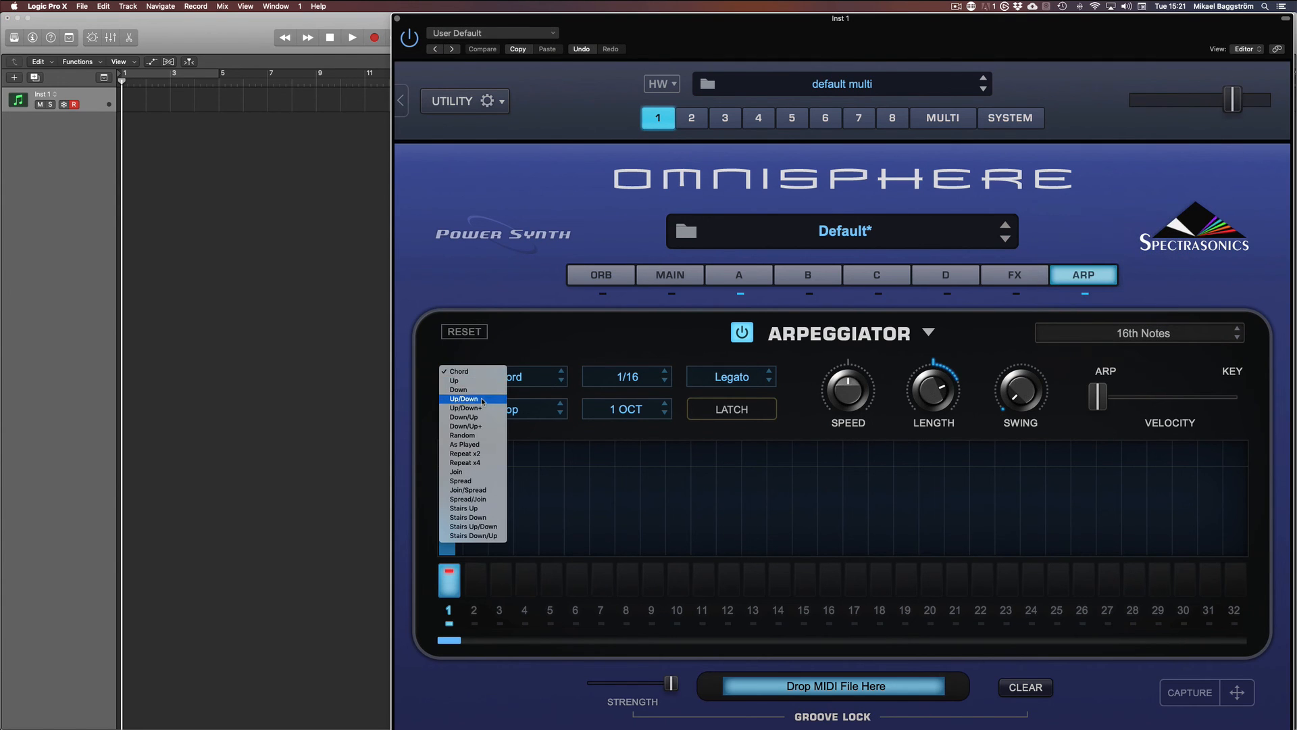
click(482, 399)
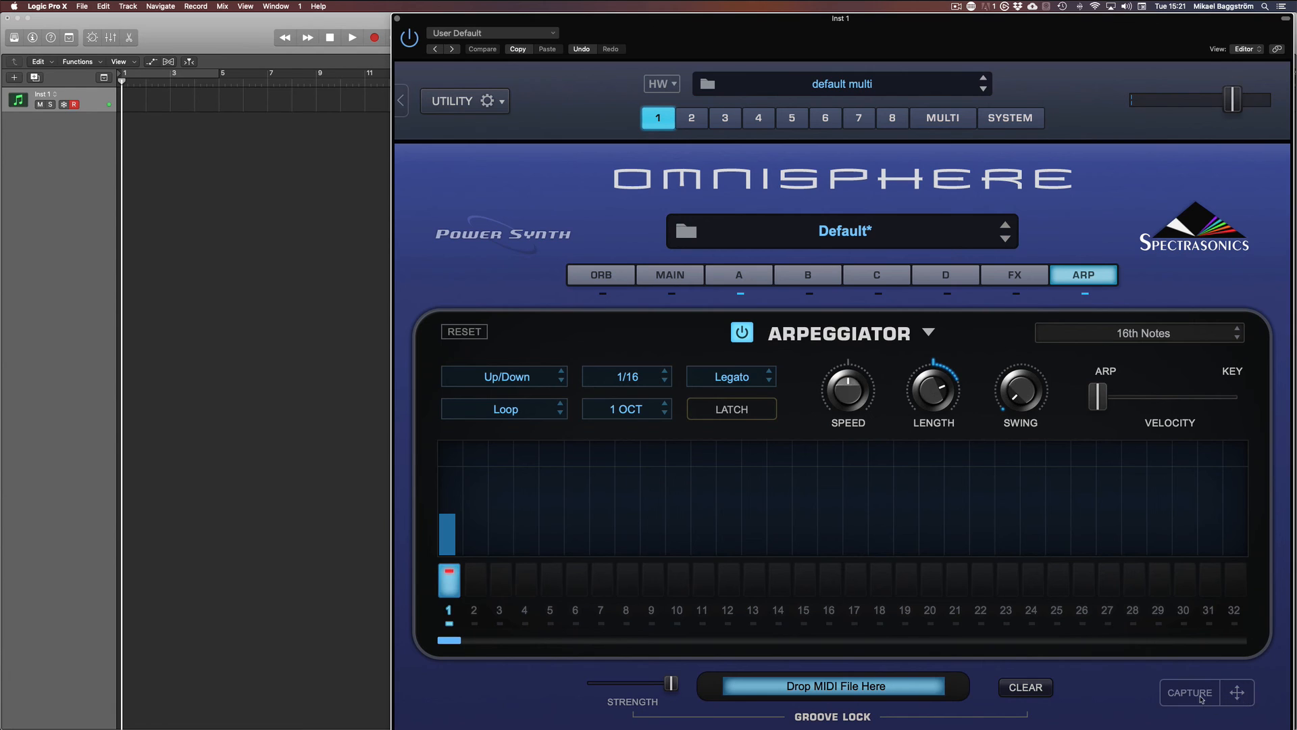
Check the MIDI capture length options and extend the arpeggiator pattern to four steps.
click(1200, 697)
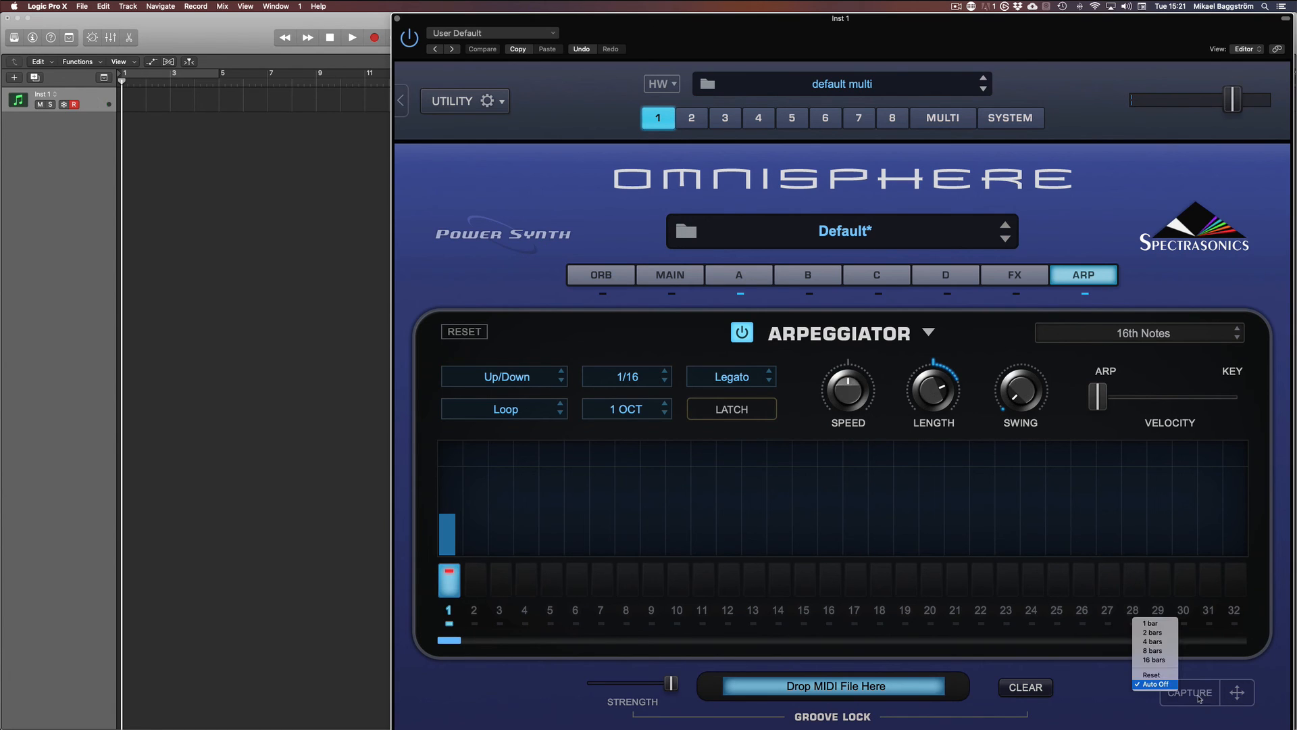
click(1161, 634)
drag(457, 642, 516, 646)
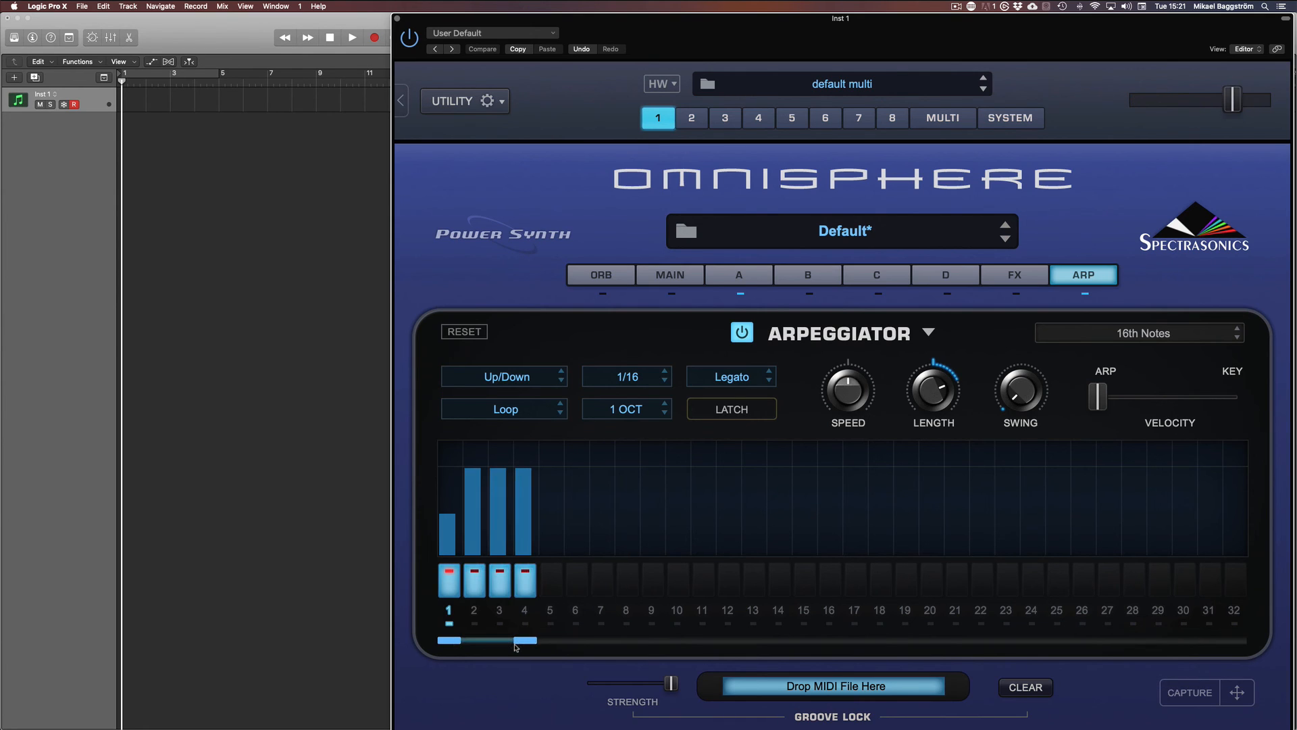
Give steps 1 and 4 high velocities, step 2 a low one and step 3 a medium one, and shorten the overall note Length.
mouse_move(453, 509)
mouse_down()
mouse_move(452, 488)
mouse_move(475, 501)
mouse_move(523, 485)
mouse_move(447, 478)
mouse_up()
click(521, 489)
click(499, 506)
drag(533, 494, 475, 520)
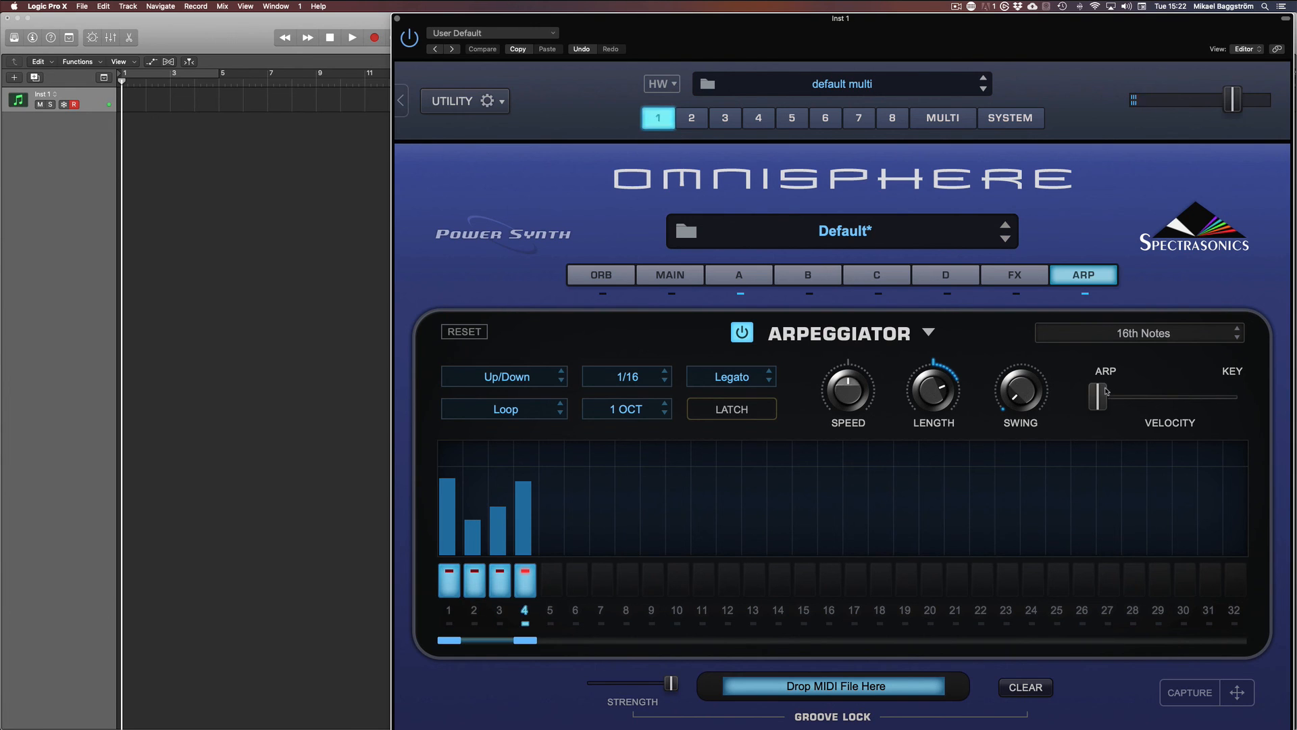
drag(909, 400, 909, 414)
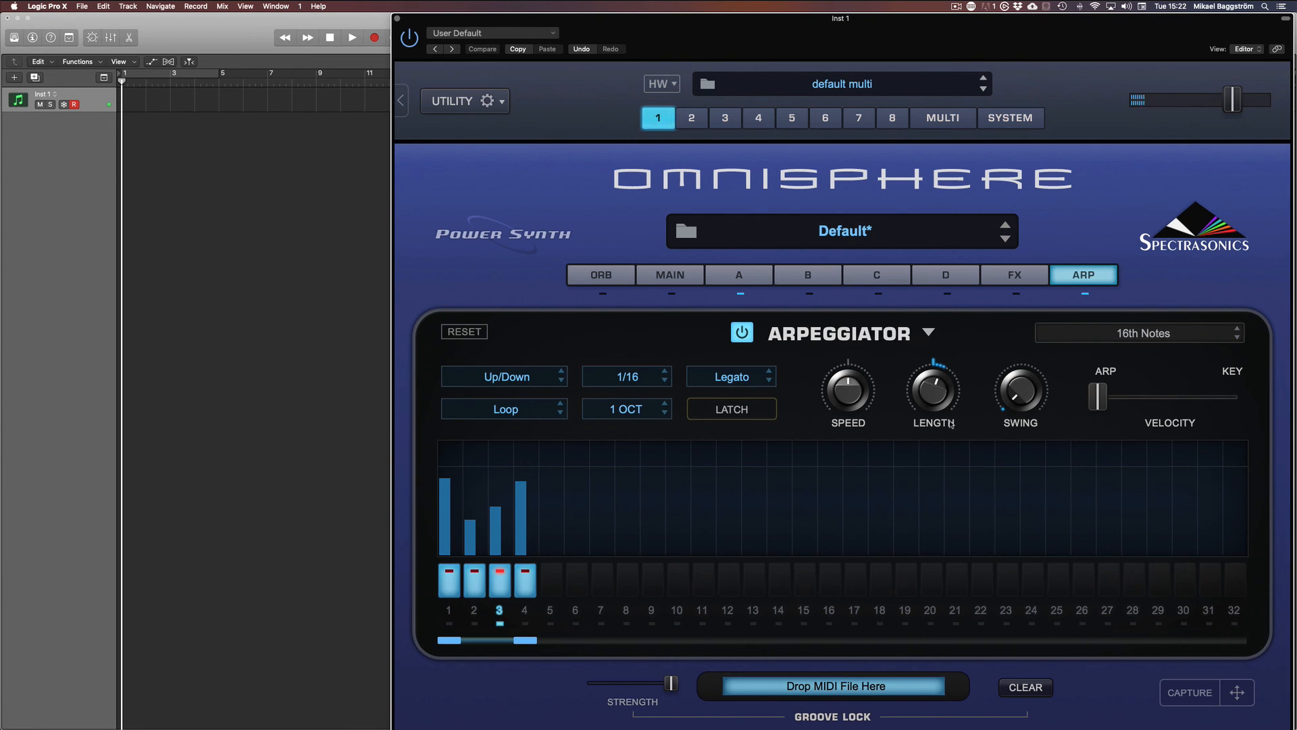
Capture 2 bars of the arpeggio as MIDI and place the captured clip at bar 2 on the Inst 1 track.
click(1193, 691)
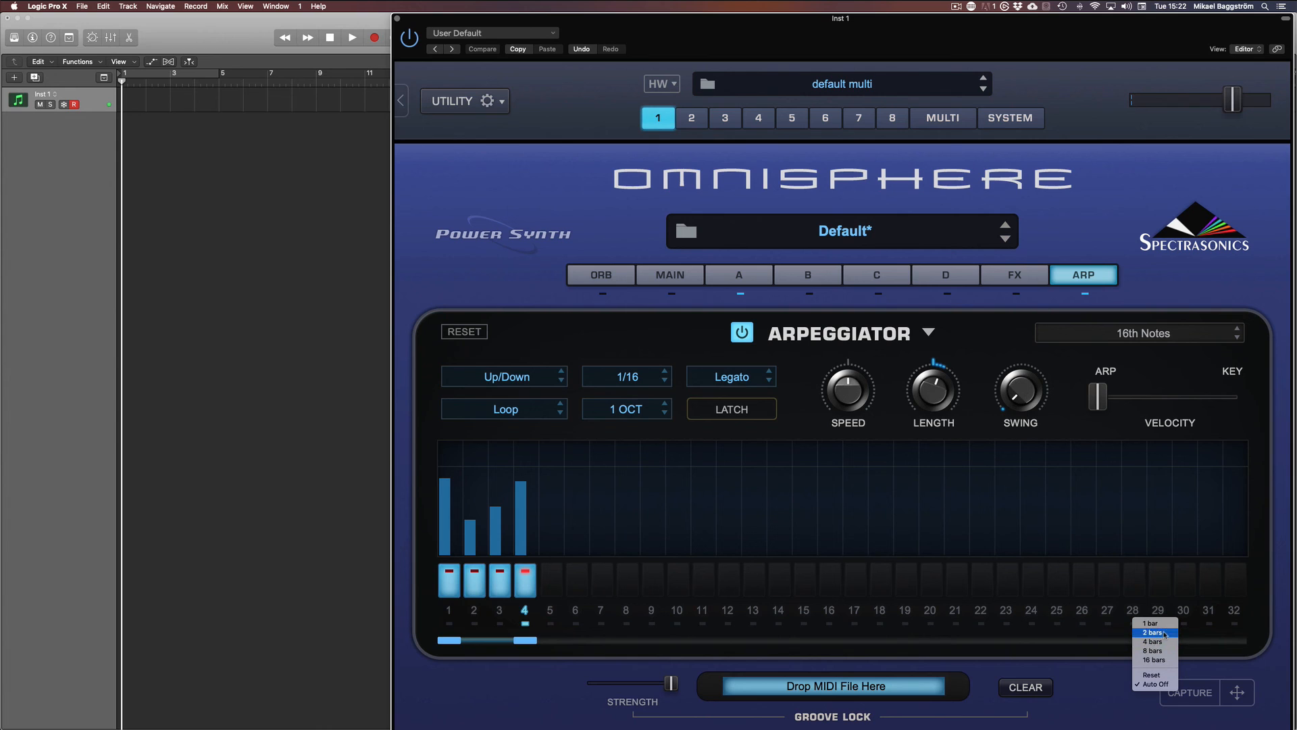
click(1162, 633)
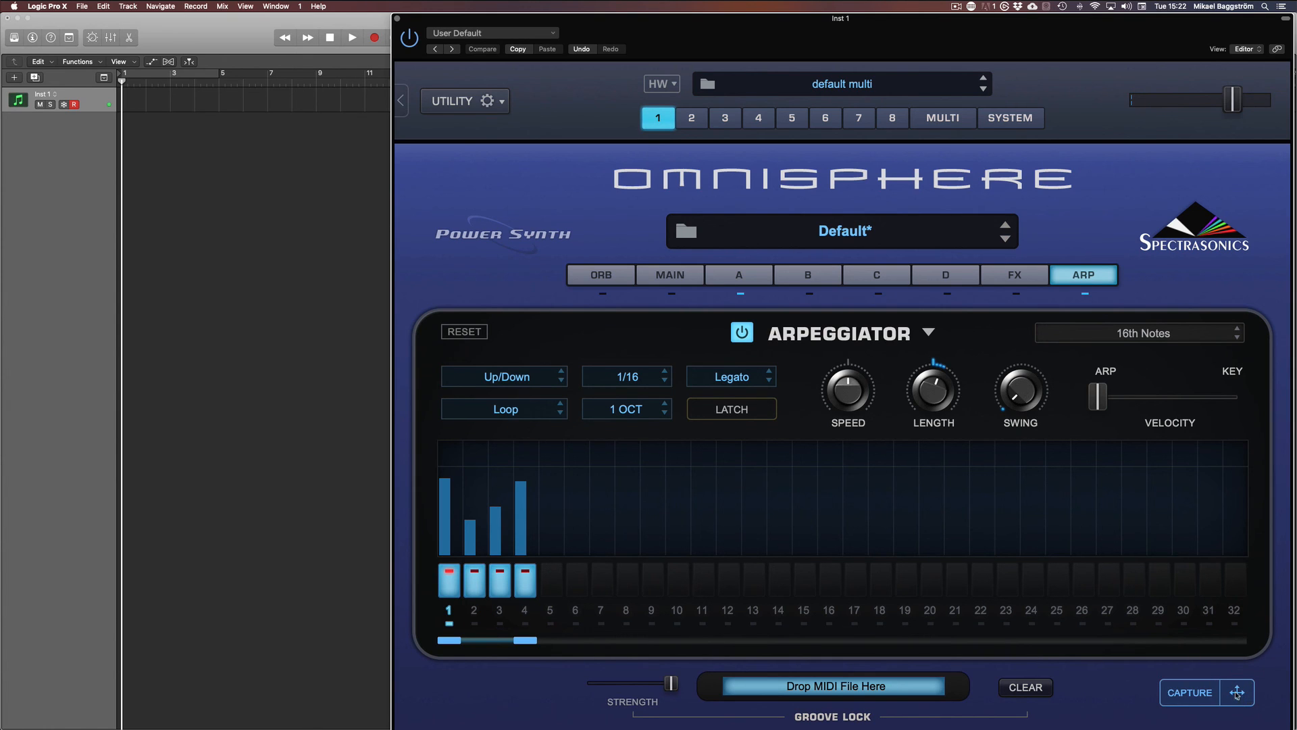
drag(1237, 693, 146, 101)
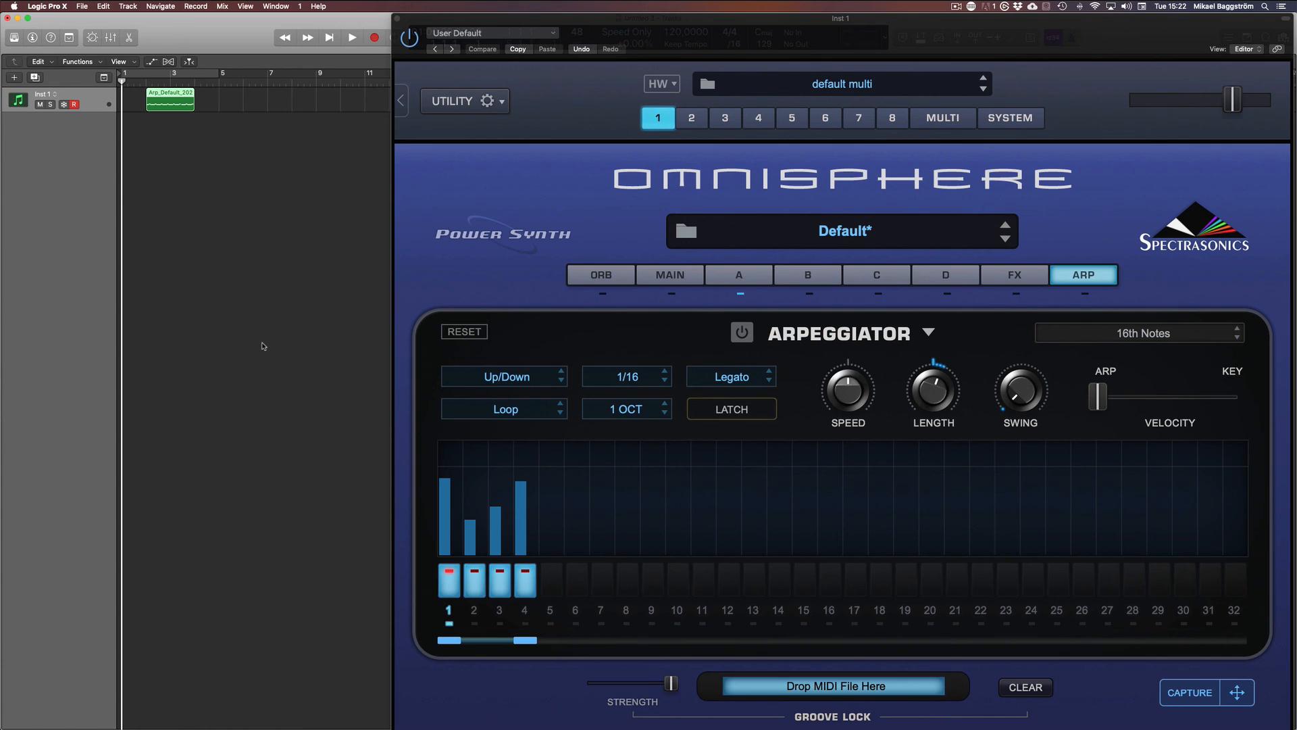
Hide the plug-in window in Logic Pro X and select the captured MIDI region on the Inst 1 track.
click(262, 342)
key(v)
click(185, 104)
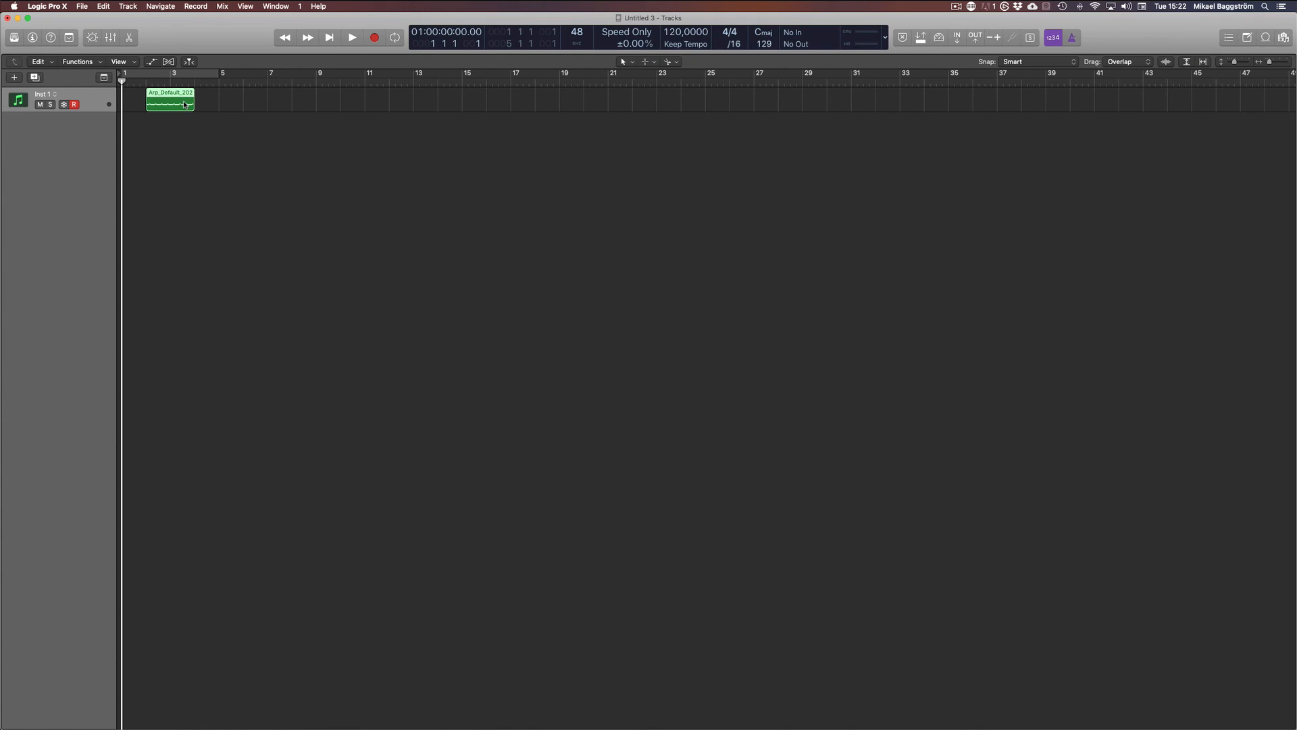
Open the captured arpeggio region in the Piano Roll, enlarge the editor and zoom to fit all its notes.
key(p)
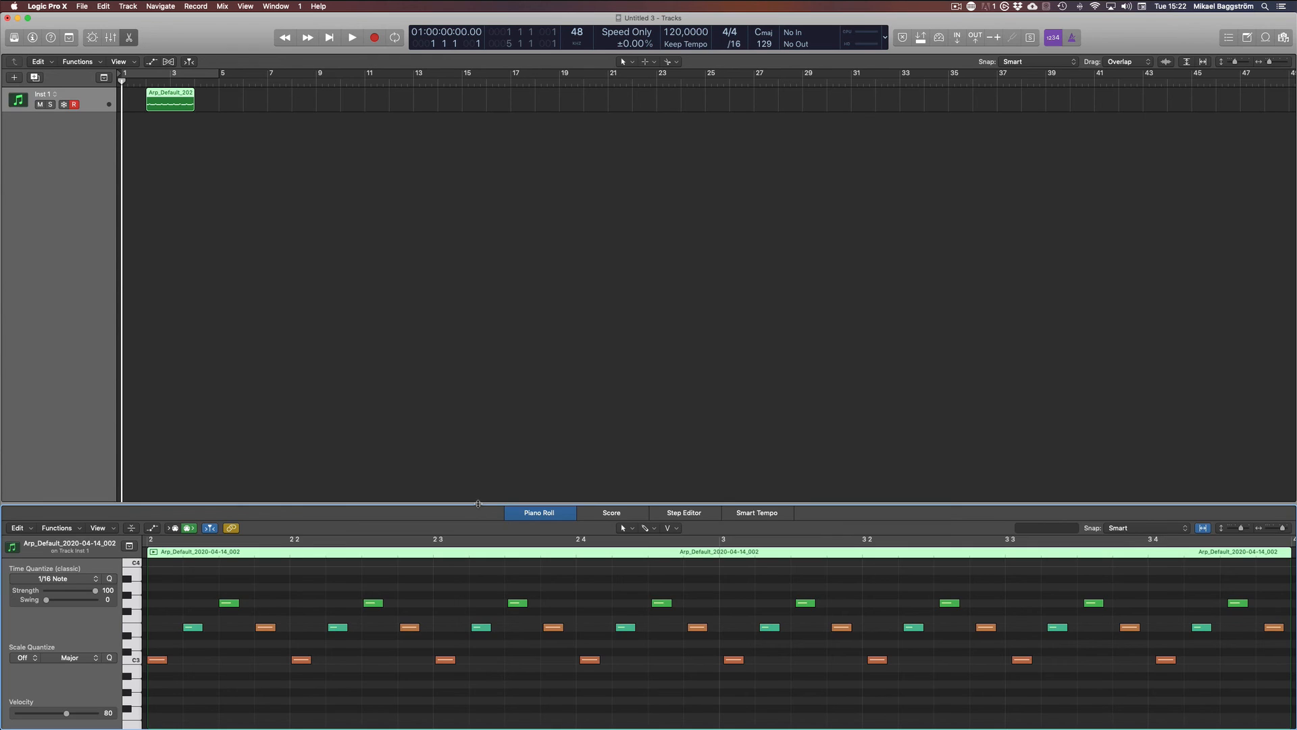
drag(477, 505, 477, 100)
key(super+a)
key(z)
click(502, 543)
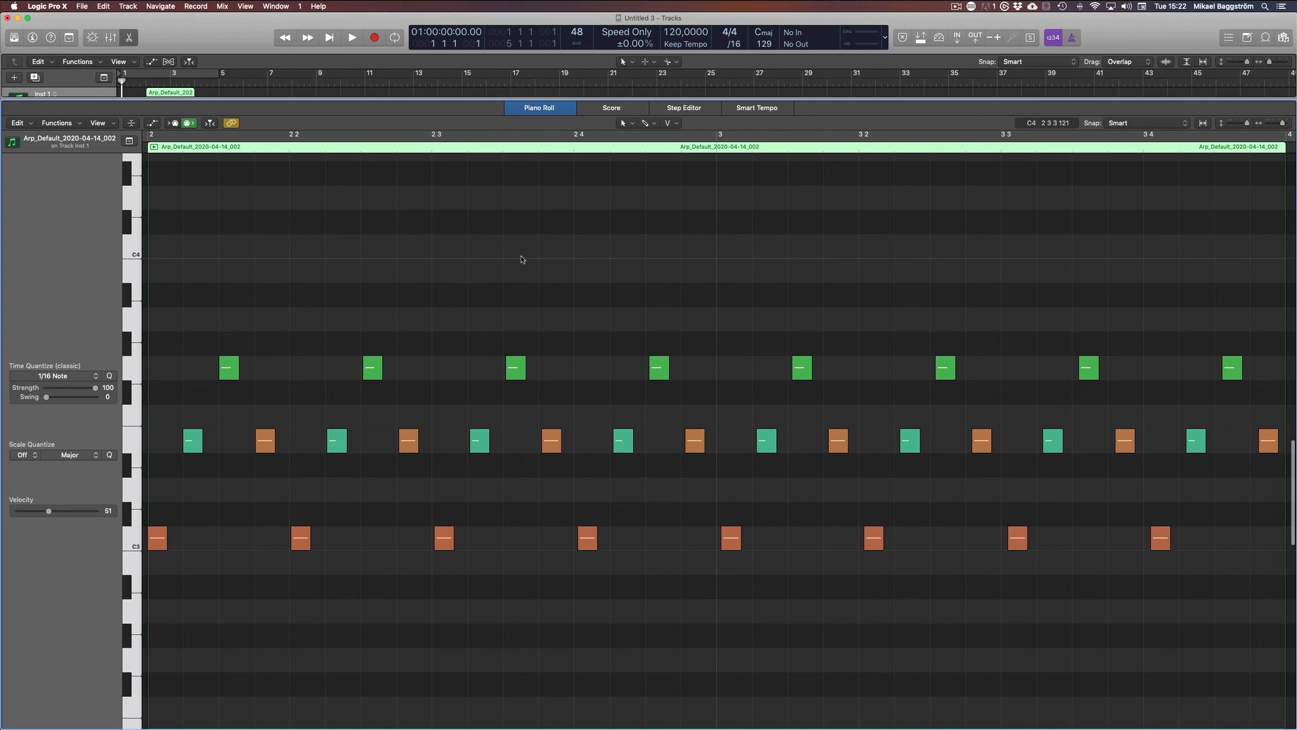
key(p)
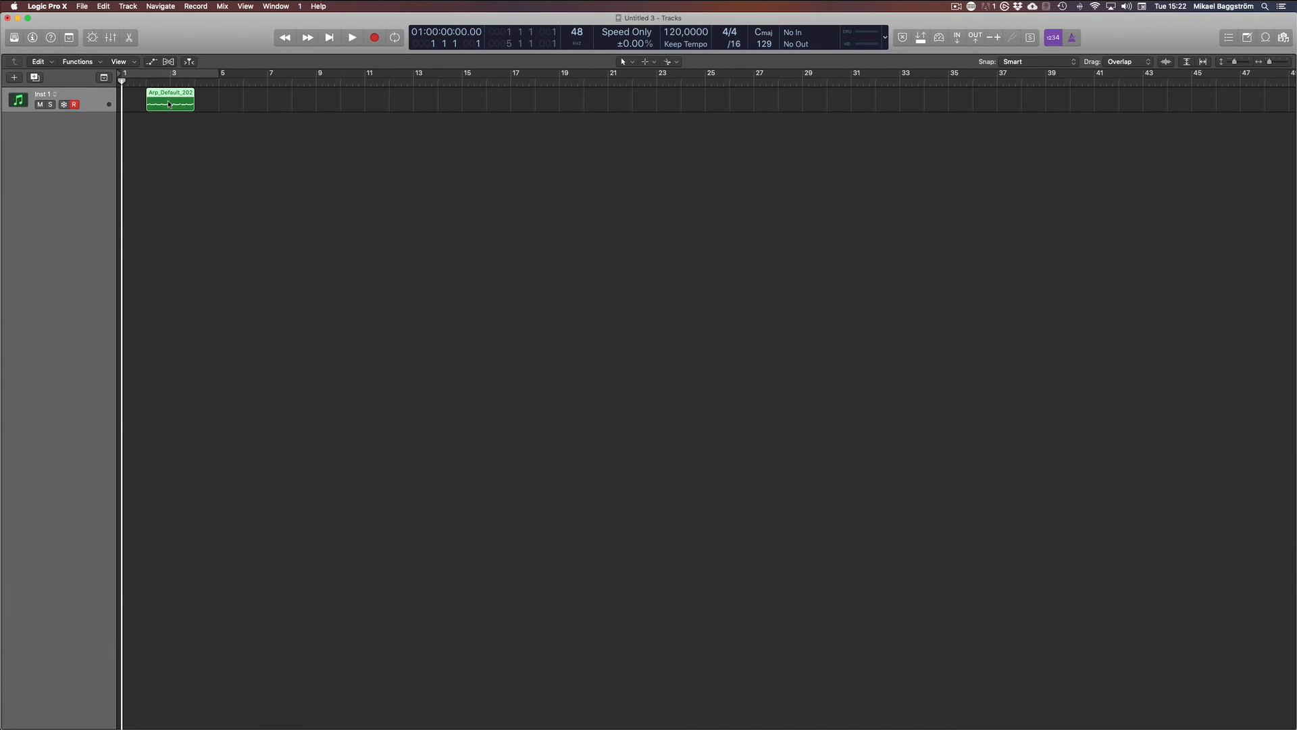
double_click(191, 102)
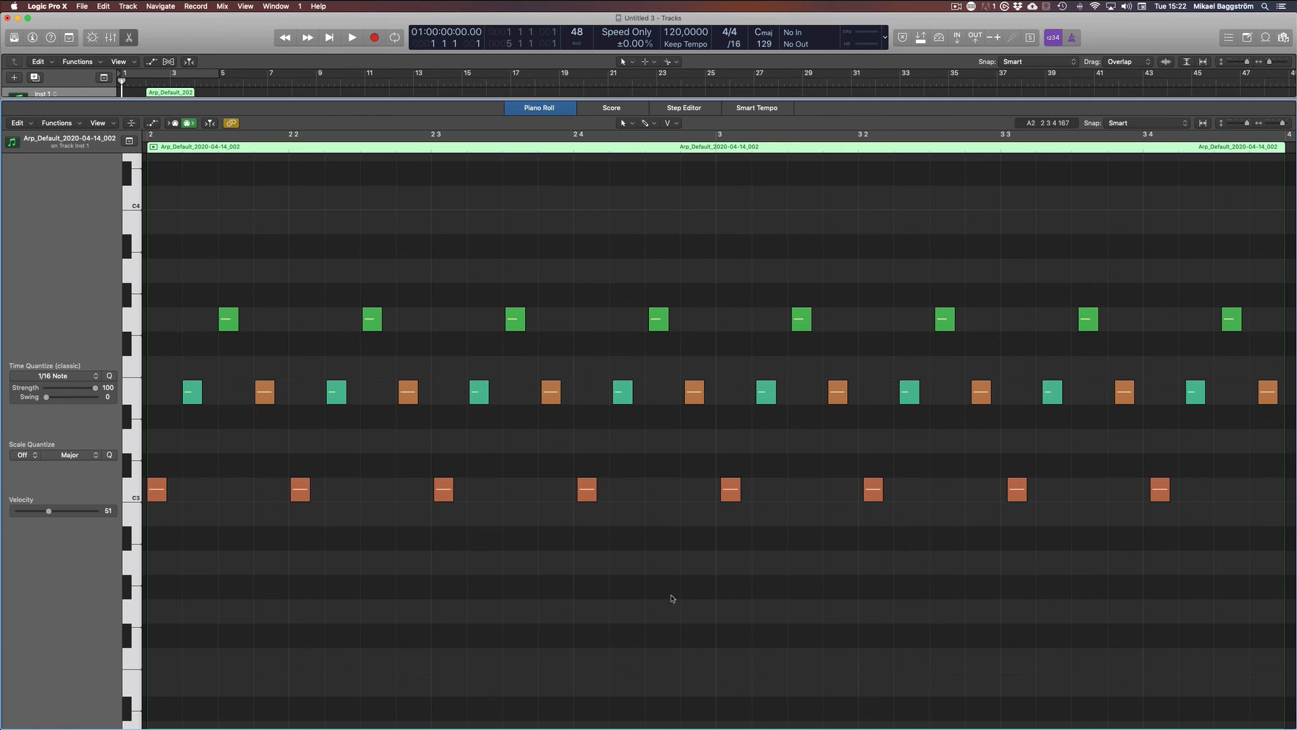
key(p)
click(320, 379)
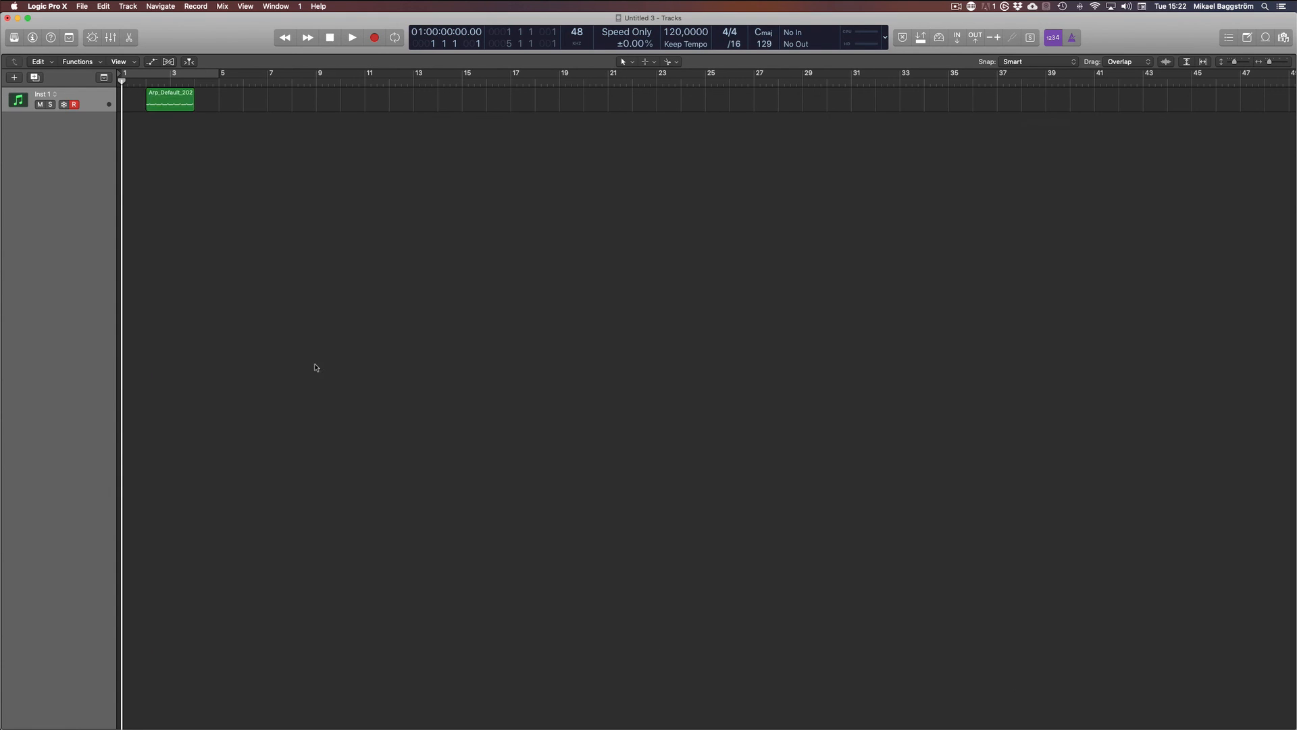
key(p)
key(p)
Play the captured region from bar 2 while viewing its notes in the Piano Roll, and close the editor.
click(141, 75)
key(p)
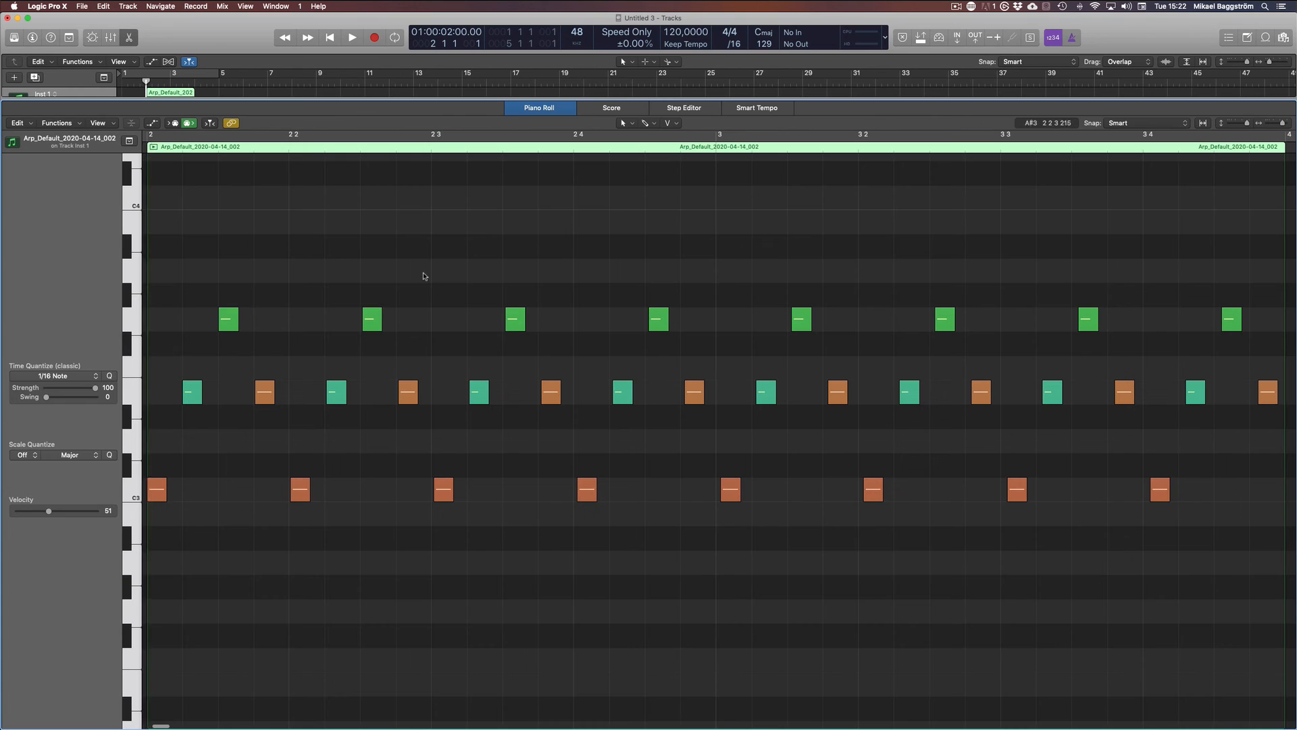
key(space)
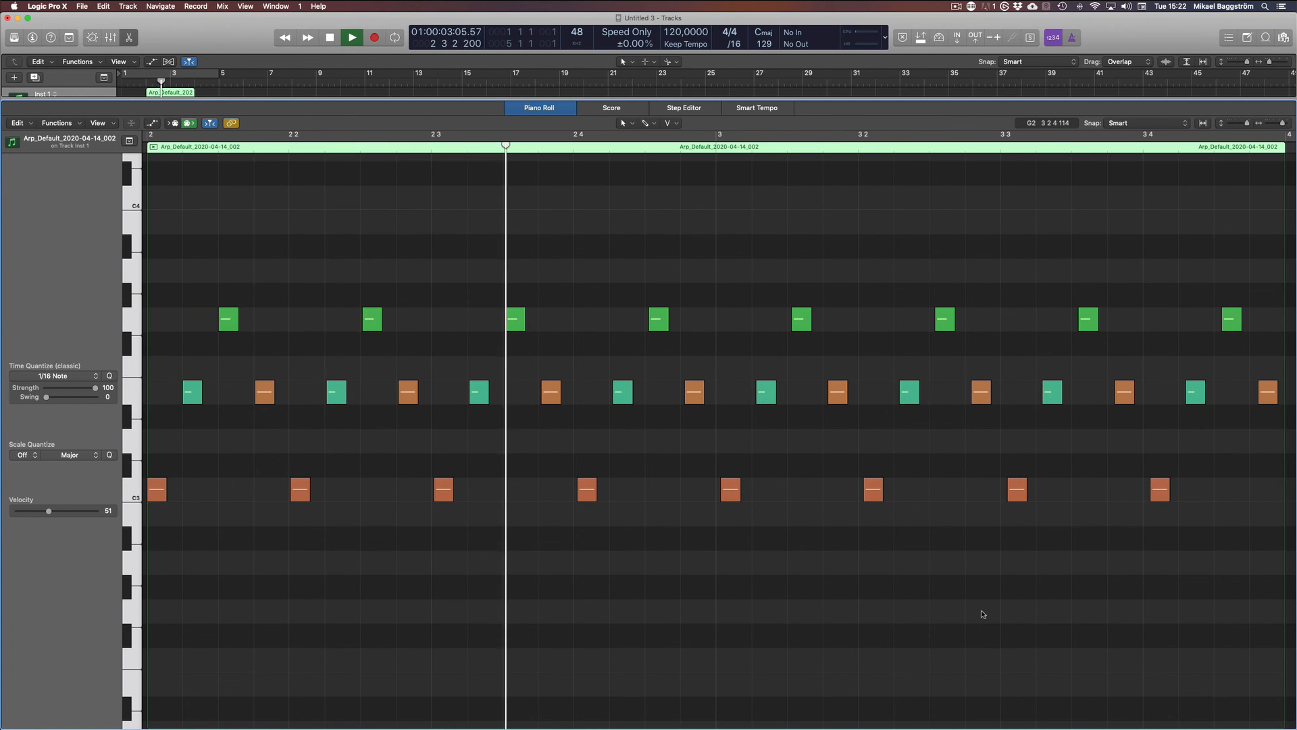
key(space)
key(p)
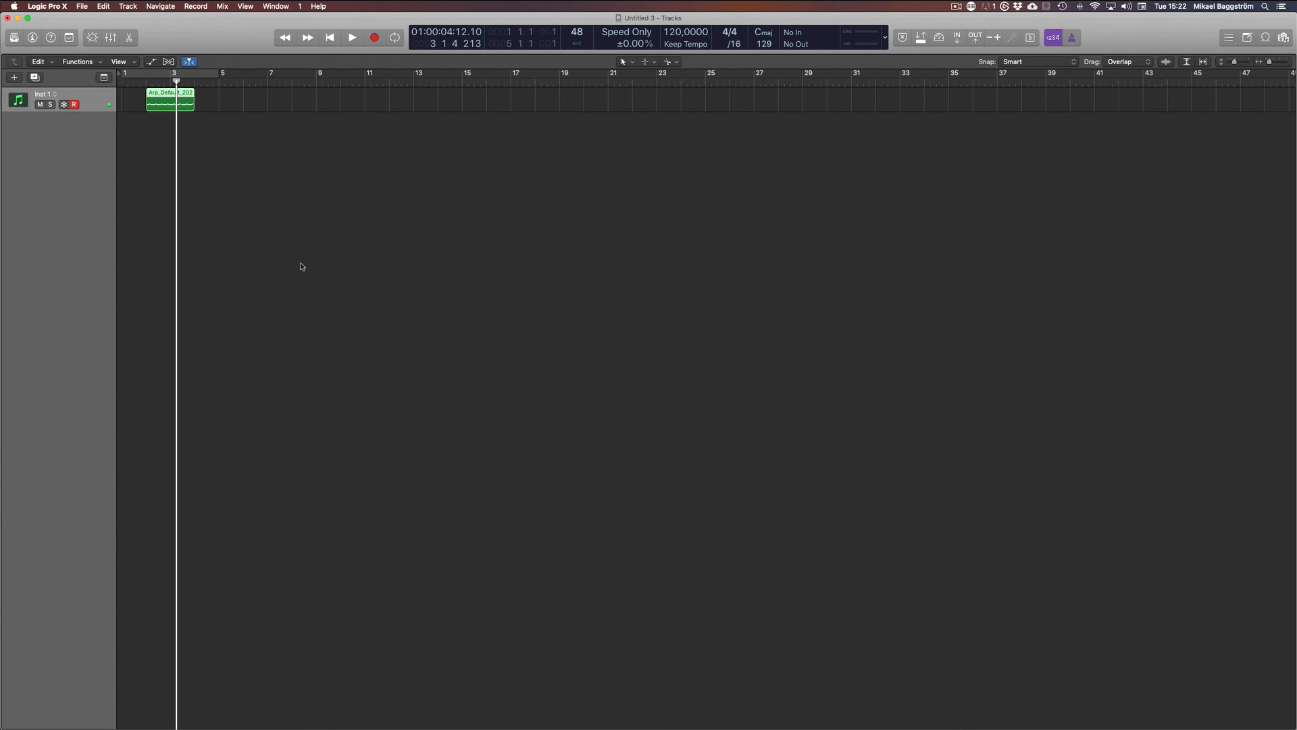
click(301, 288)
key(p)
key(p)
click(162, 100)
key(p)
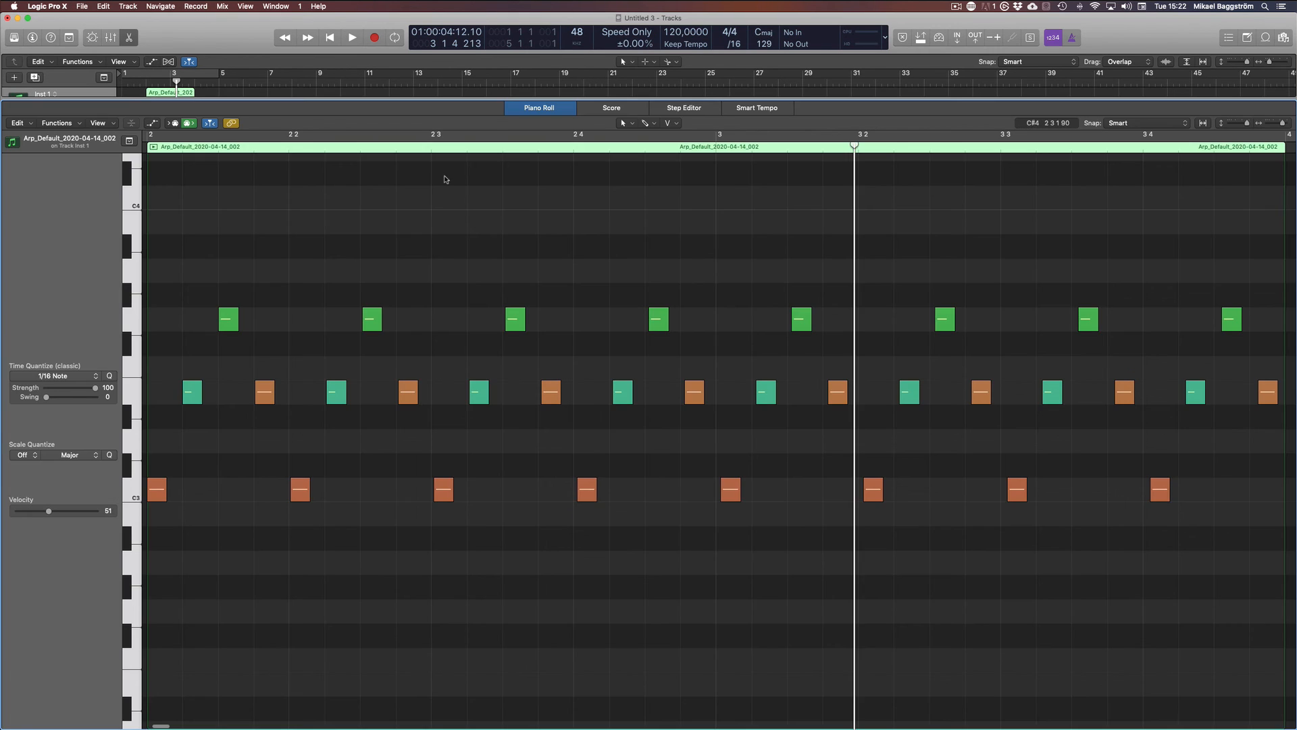
key(p)
click(508, 337)
click(154, 106)
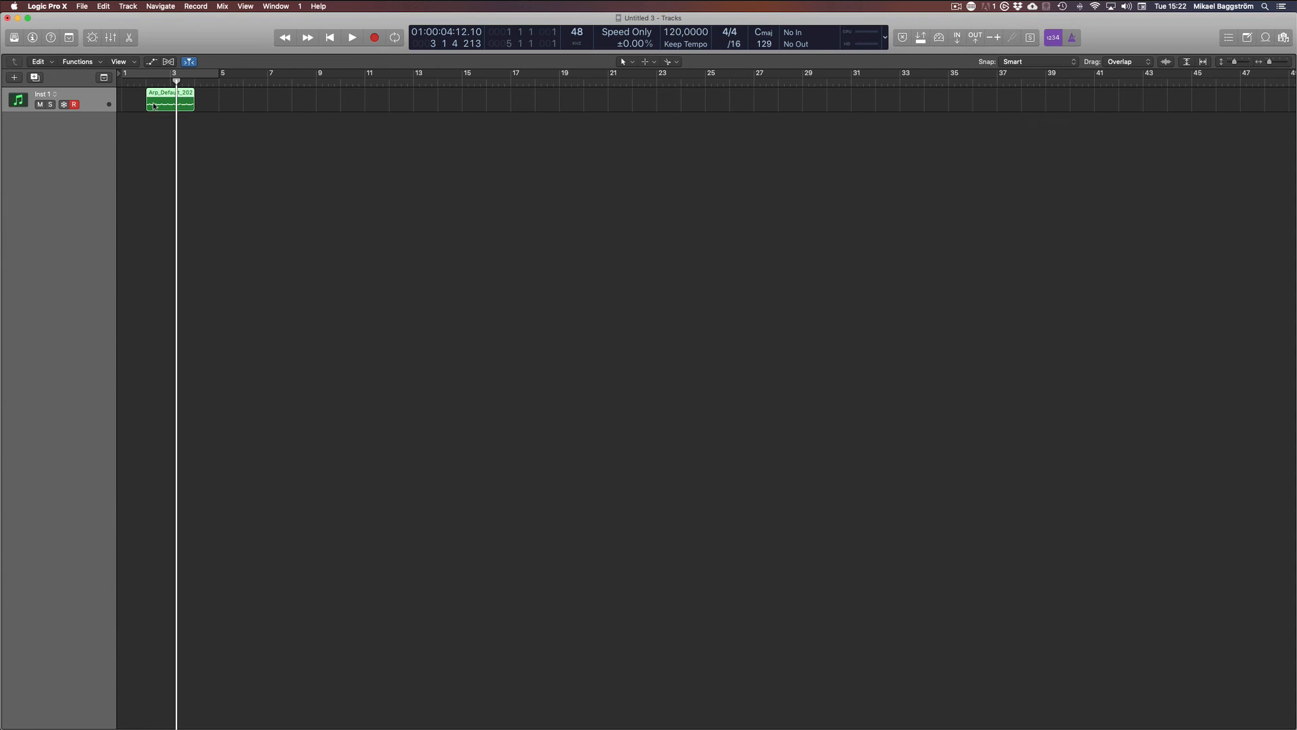
click(289, 184)
Show the Omnisphere plug-in window again and review the bar-length options for the arpeggiator's MIDI capture.
key(v)
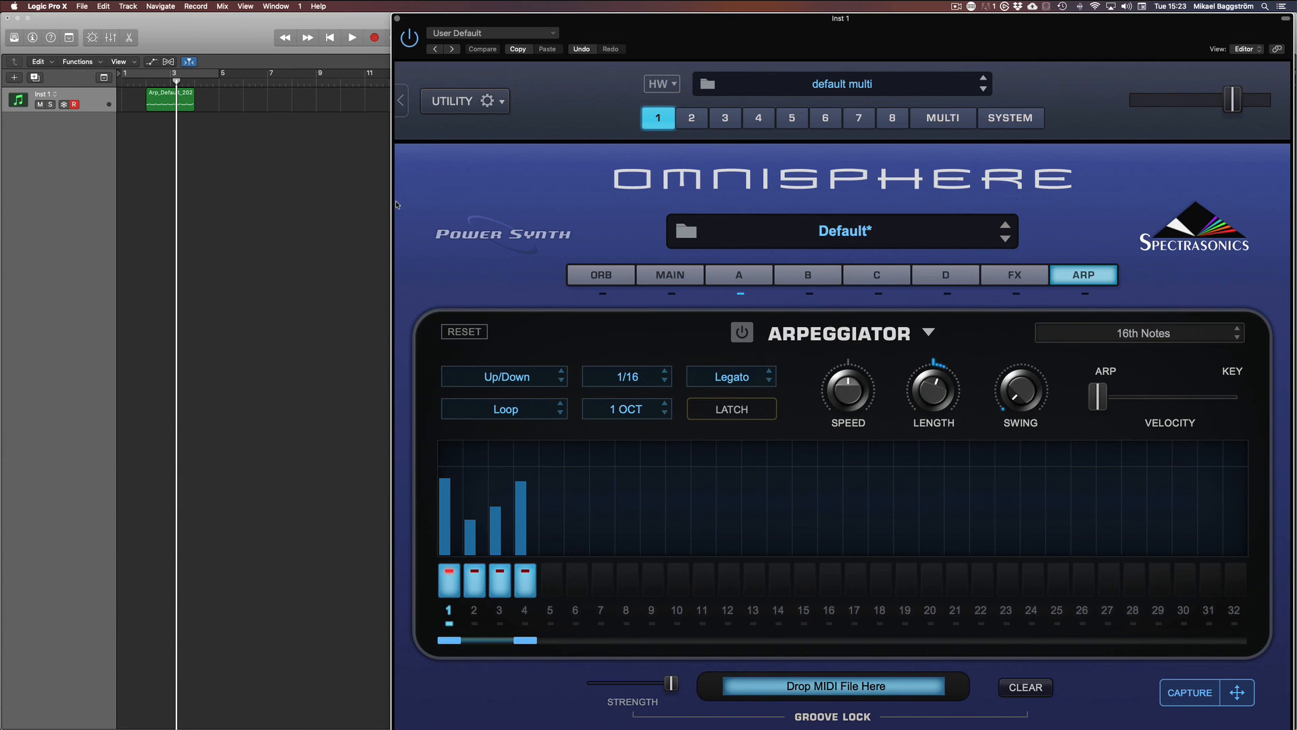
right_click(1193, 694)
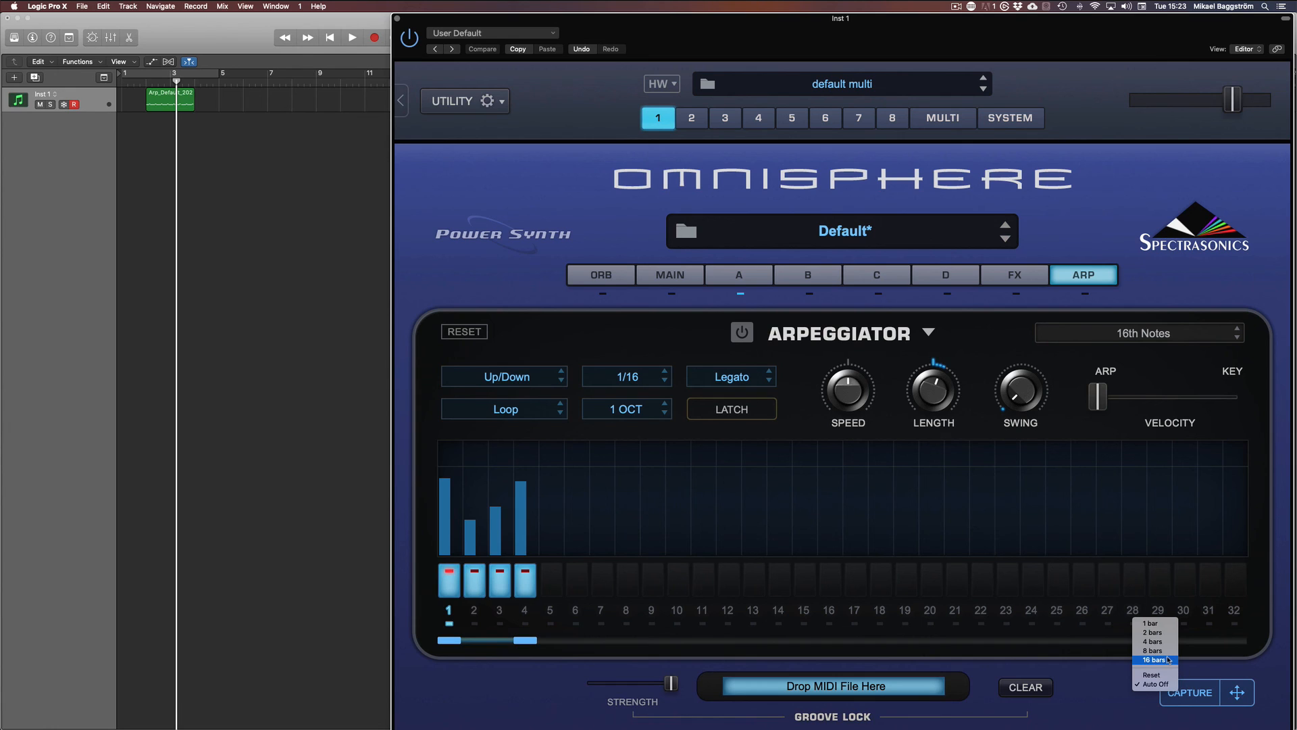
click(251, 369)
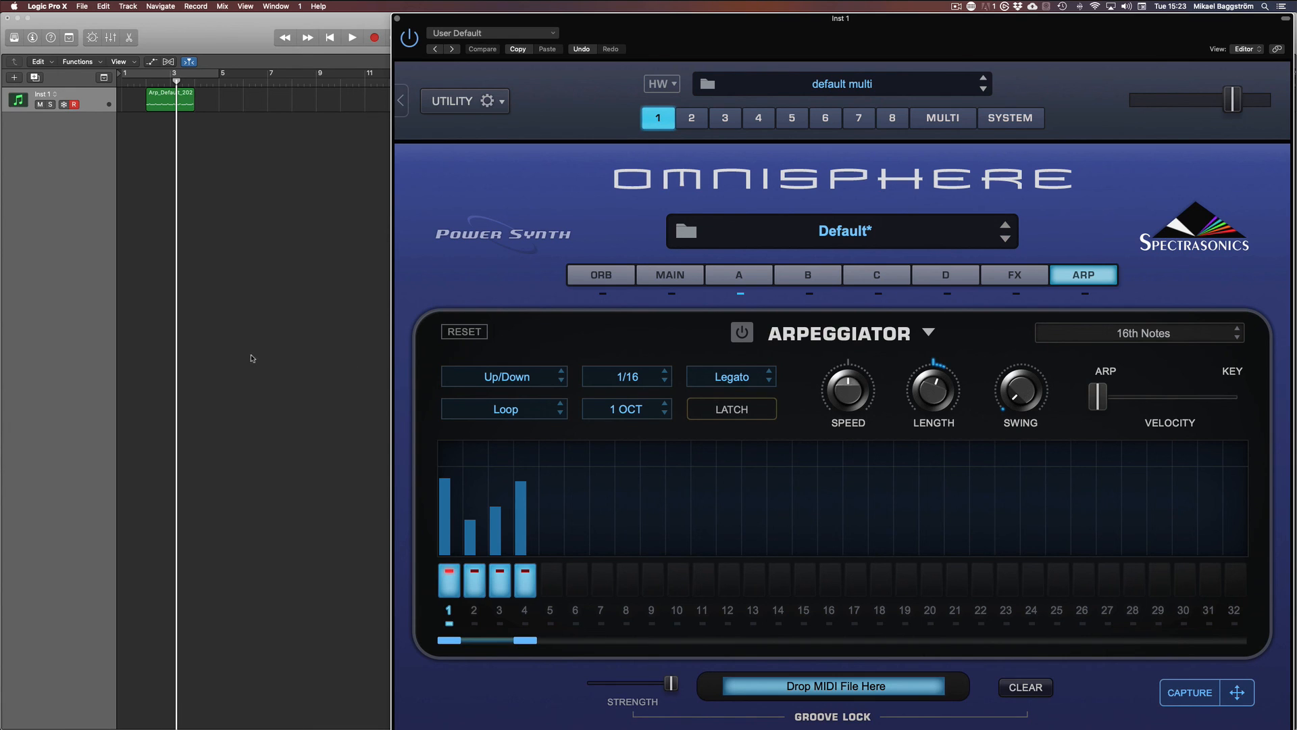
click(187, 100)
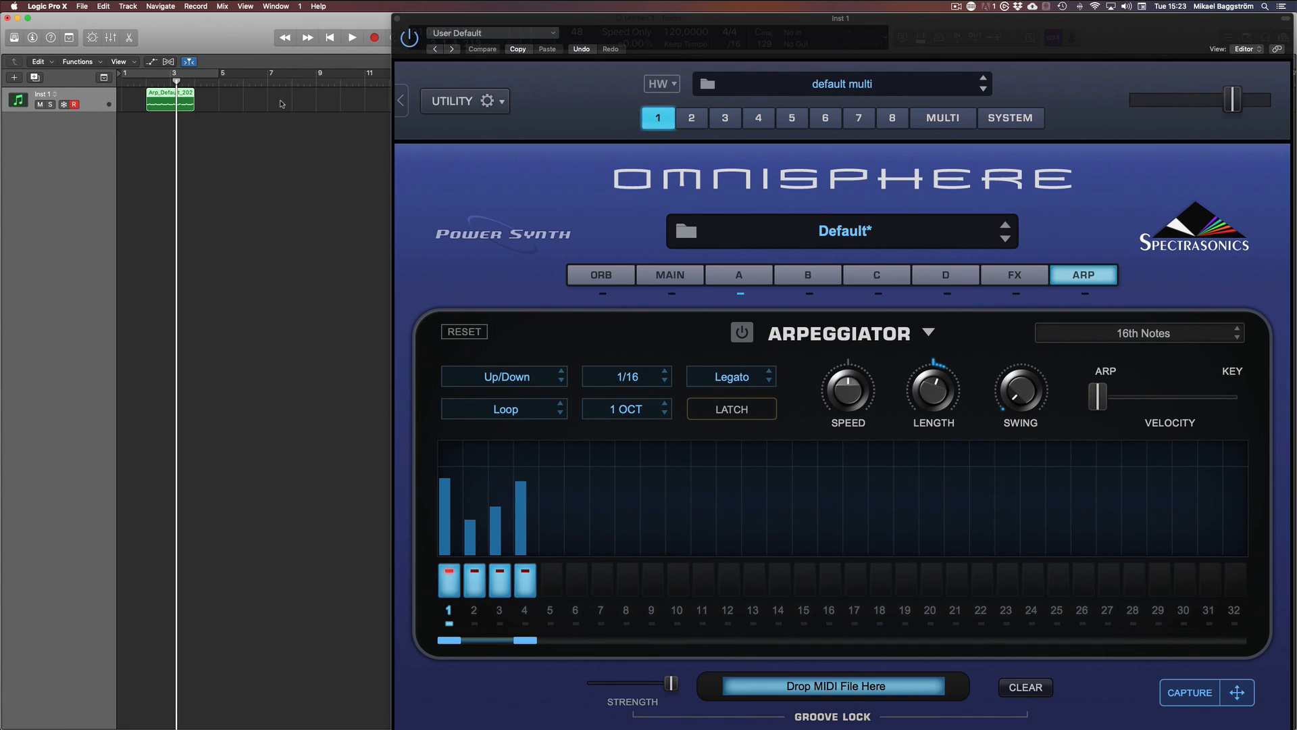
right_click(1172, 694)
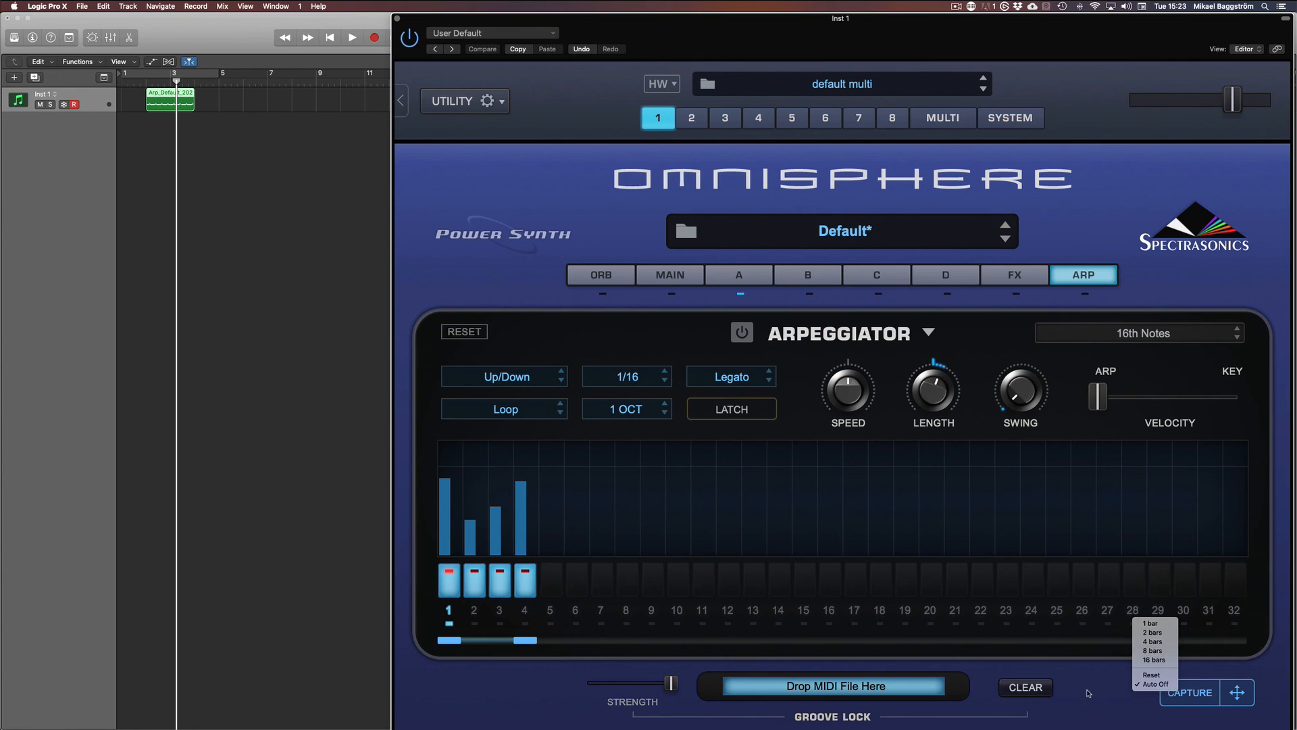
click(1088, 694)
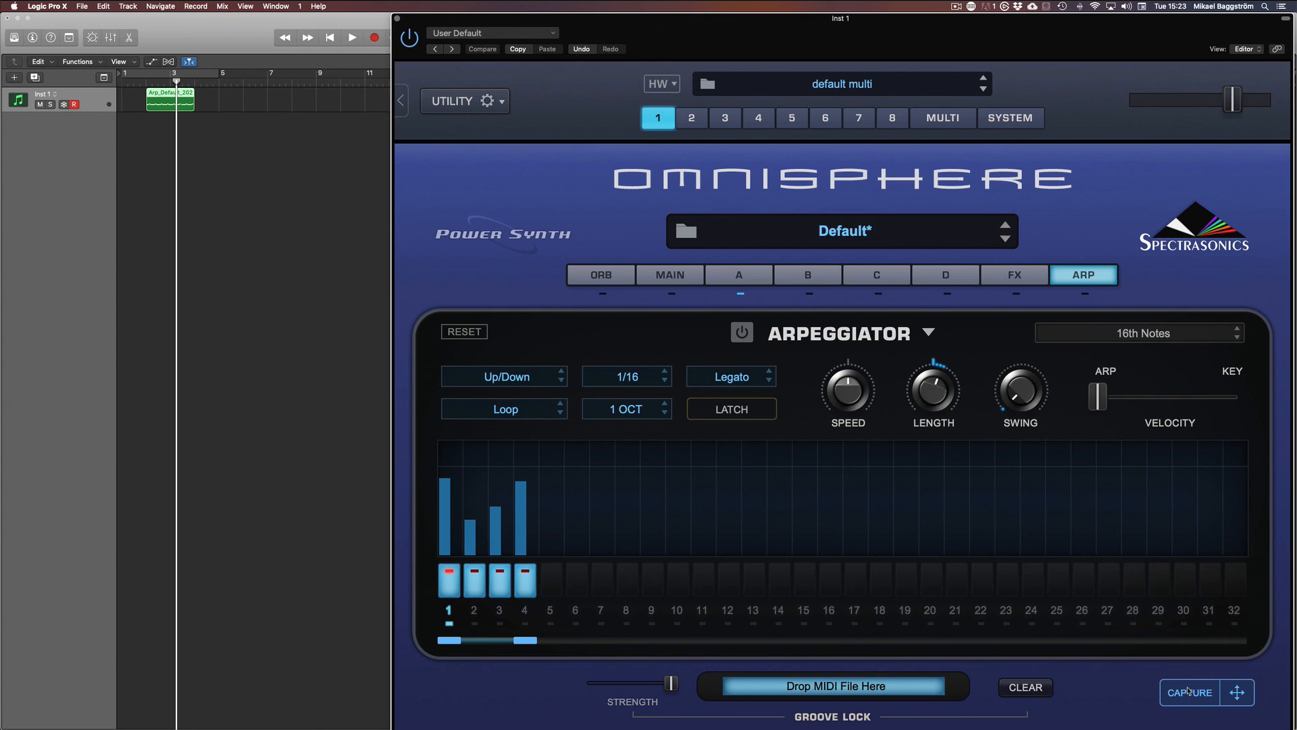